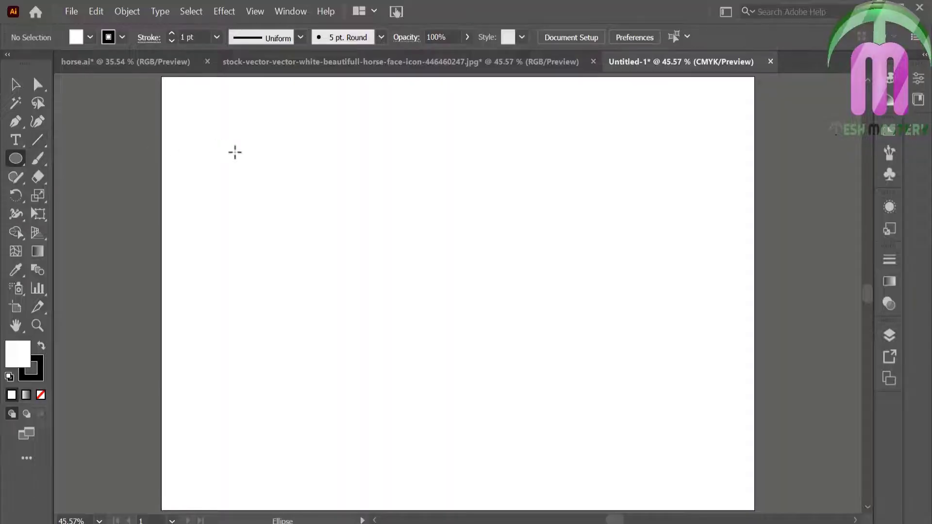
Drag out a flat ellipse about 311 × 11 pt near the artboard's top-left
drag(235, 153, 386, 158)
Give the thin ellipse a solid black fill and no stroke
click(41, 346)
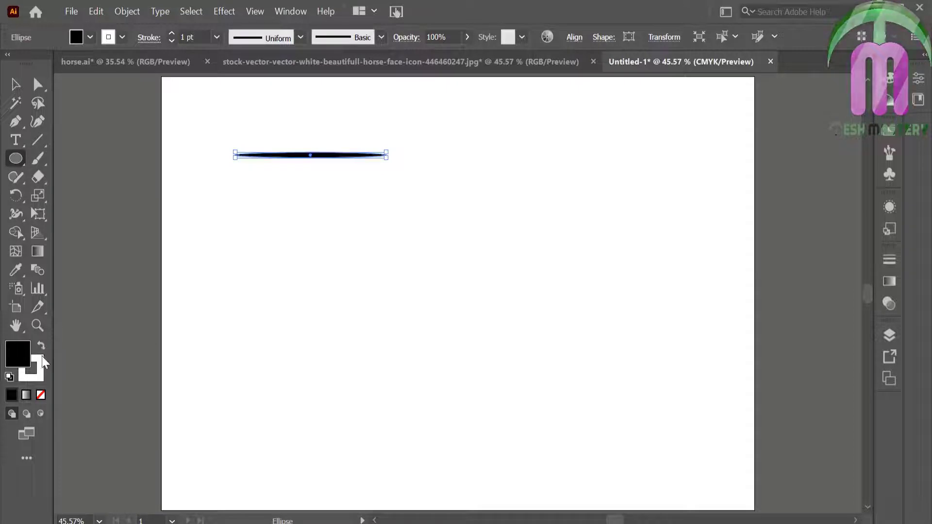
click(36, 374)
click(42, 396)
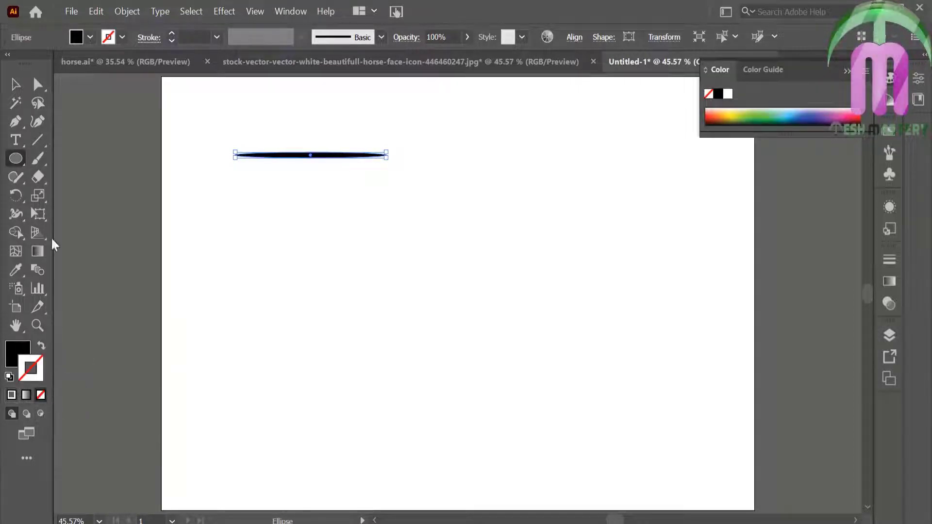
click(16, 85)
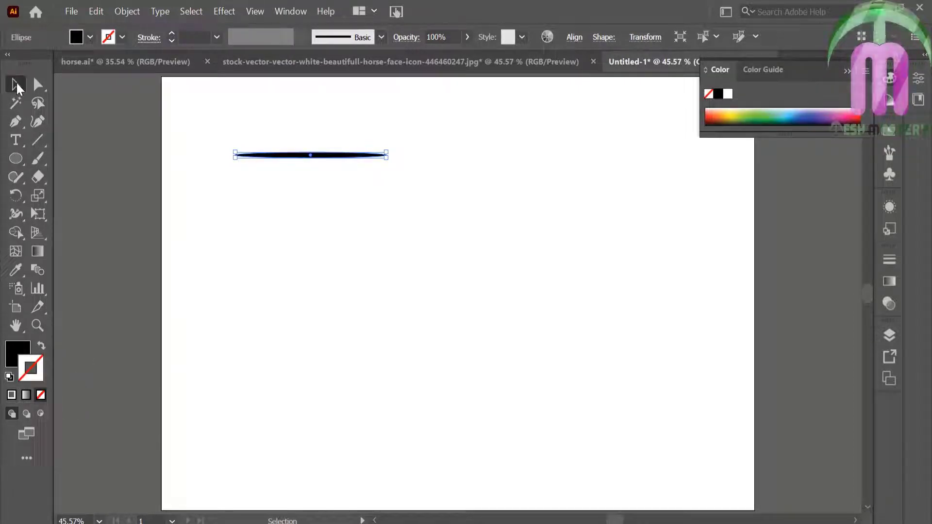
click(845, 71)
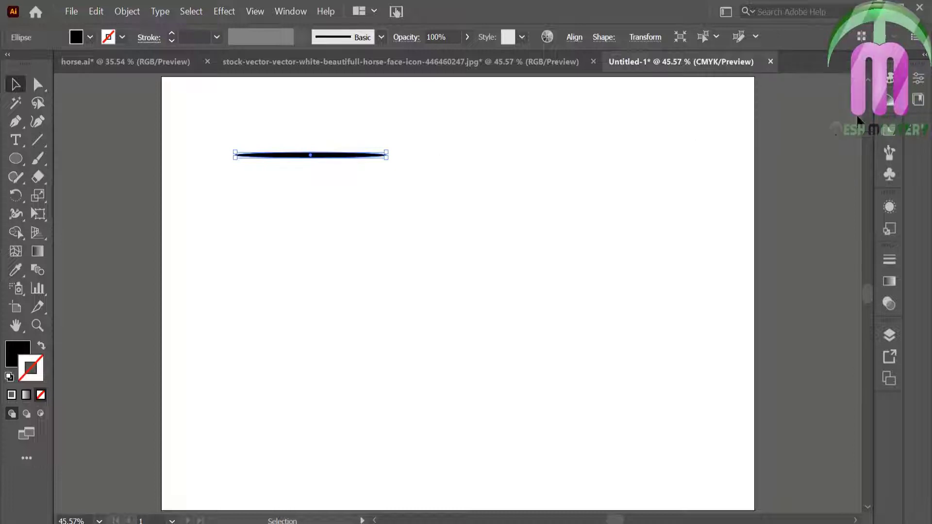
Save the ellipse as a new Art Brush in the Brushes panel, then delete the original
click(889, 152)
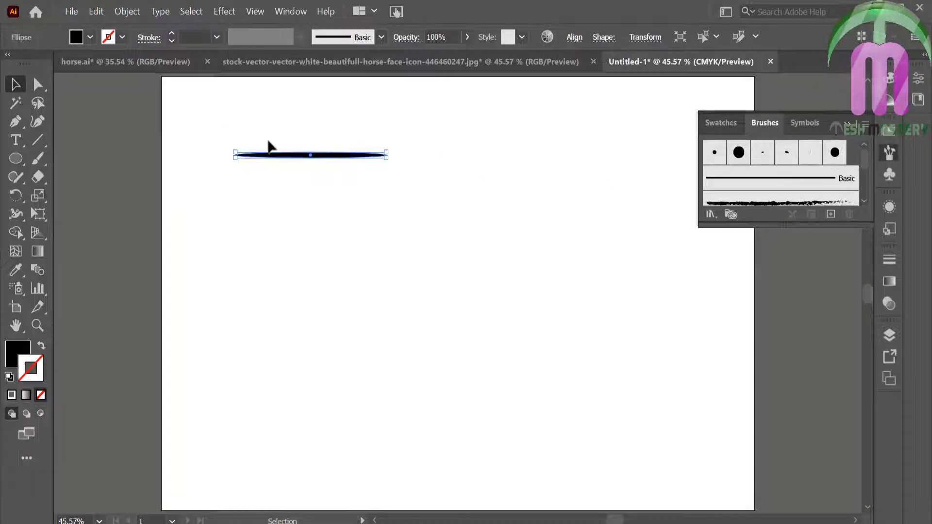
mouse_move(289, 155)
mouse_down()
mouse_move(441, 196)
mouse_move(773, 202)
mouse_up()
click(410, 310)
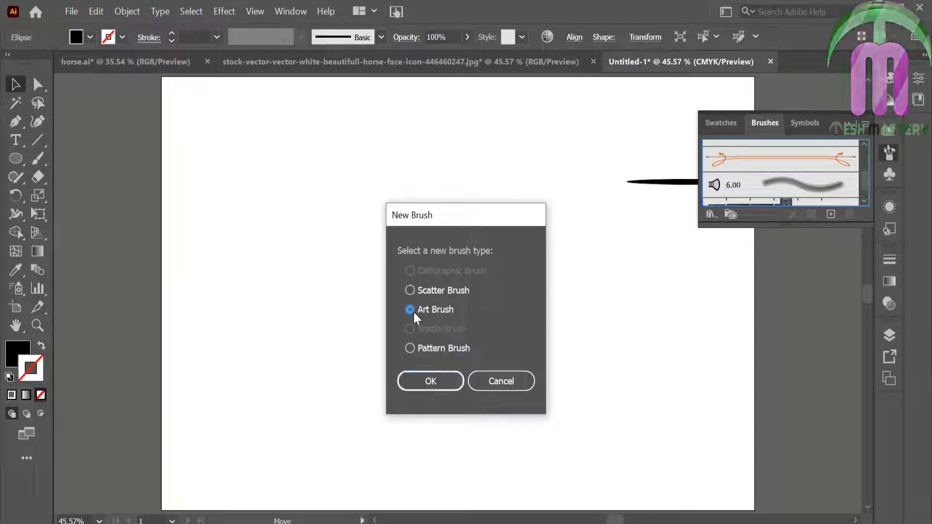
click(441, 381)
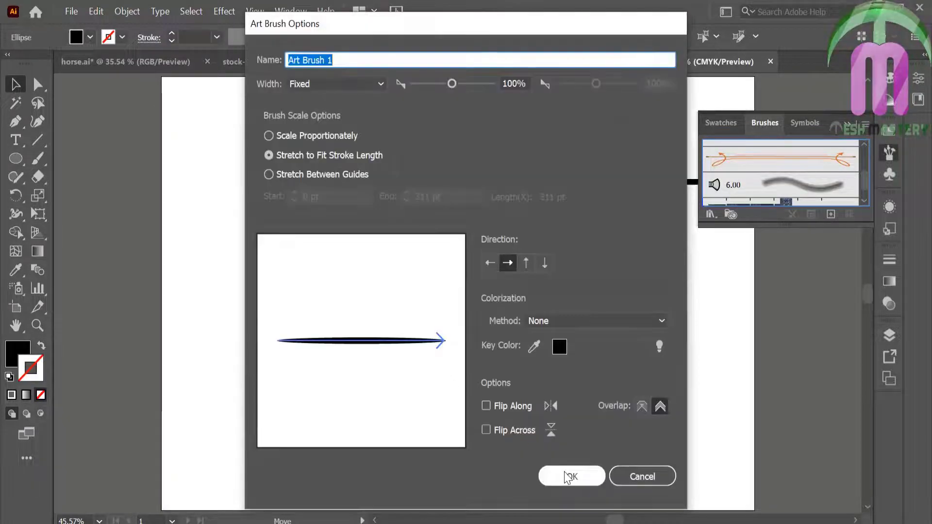
click(566, 476)
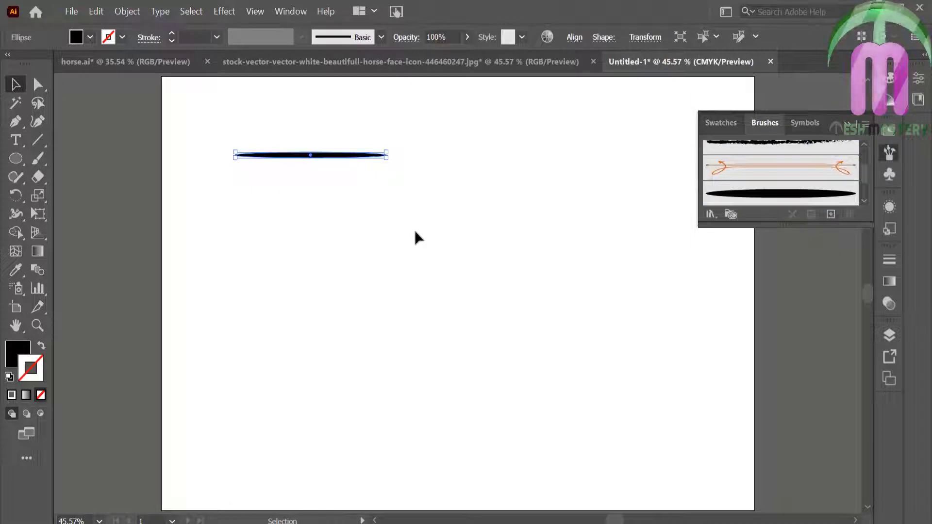
key(Delete)
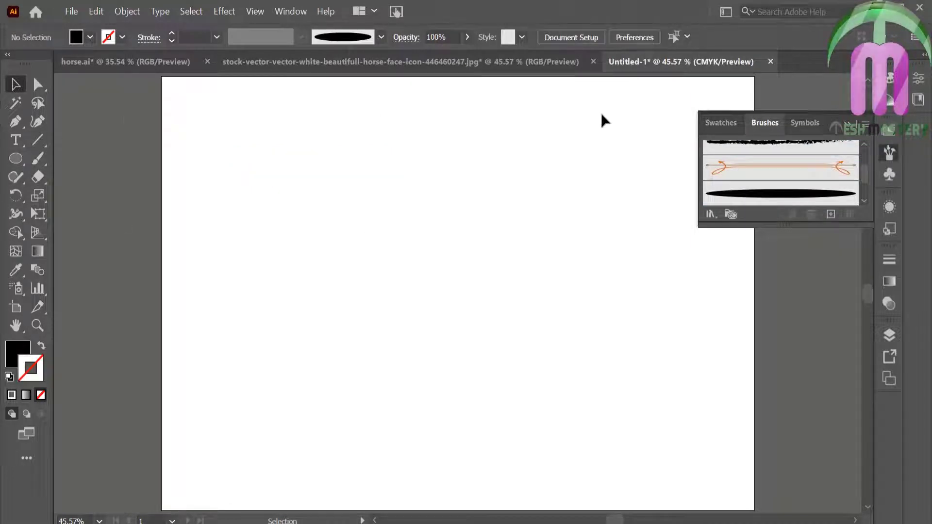
Zoom in, switch to outline-only colours, and draw a tall oval for the face
click(847, 123)
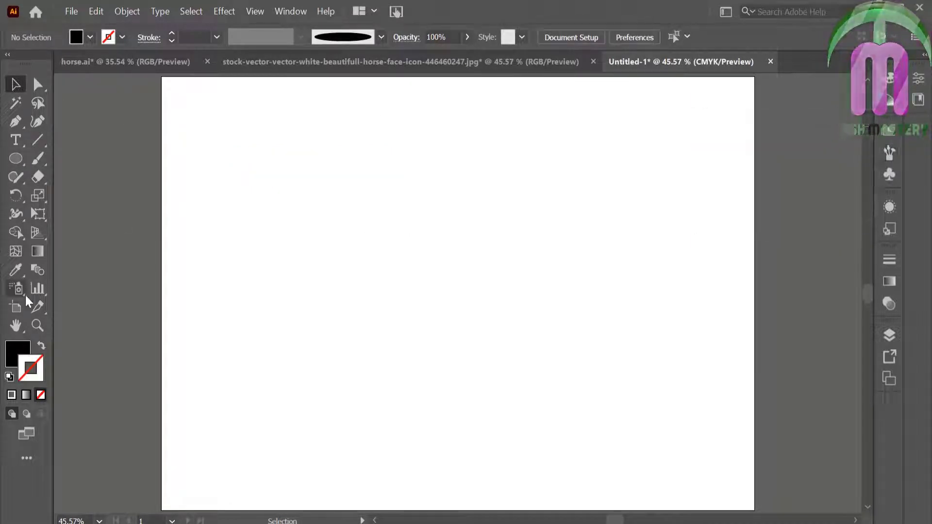
click(37, 325)
key(shift+x)
click(494, 258)
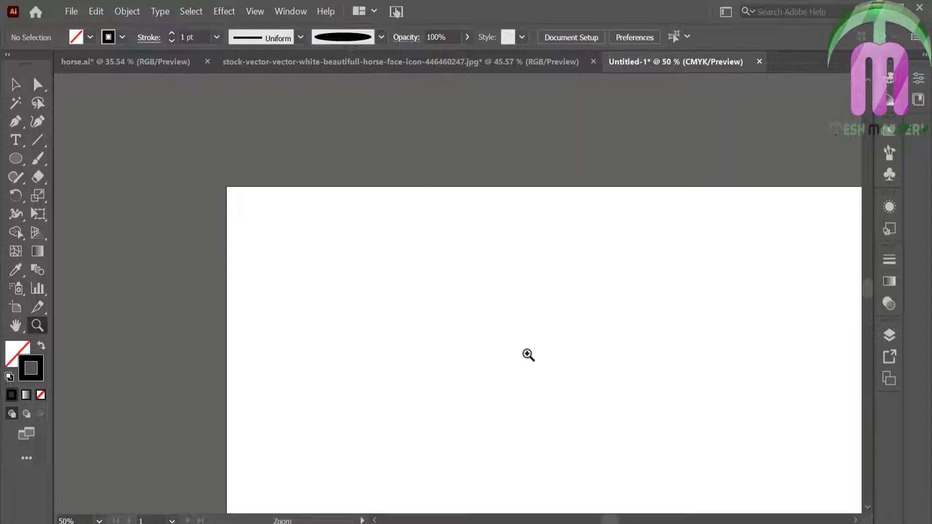
click(528, 355)
click(16, 159)
mouse_move(229, 115)
mouse_down()
mouse_move(340, 324)
mouse_move(351, 325)
mouse_up()
Drag the oval's anchors and curves into a lopsided egg-shaped head, then fit the artboard in view
click(38, 84)
click(188, 277)
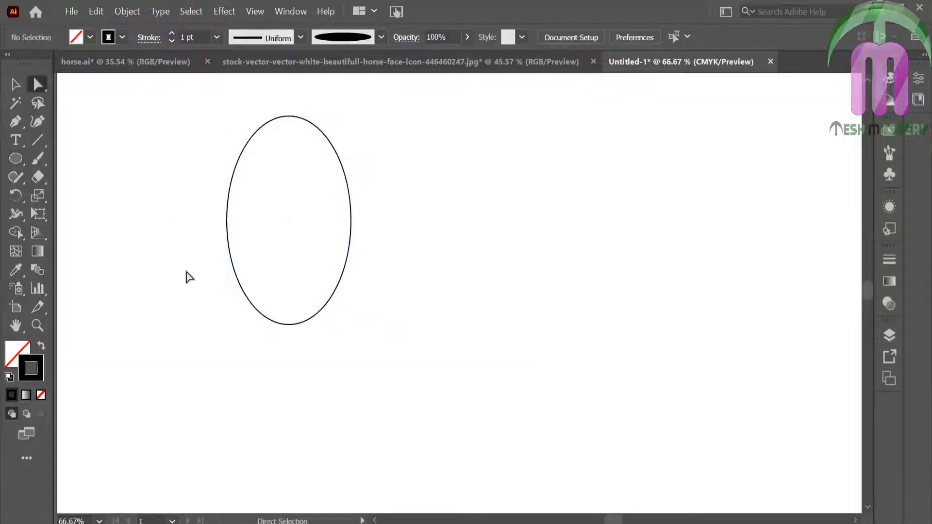
click(351, 219)
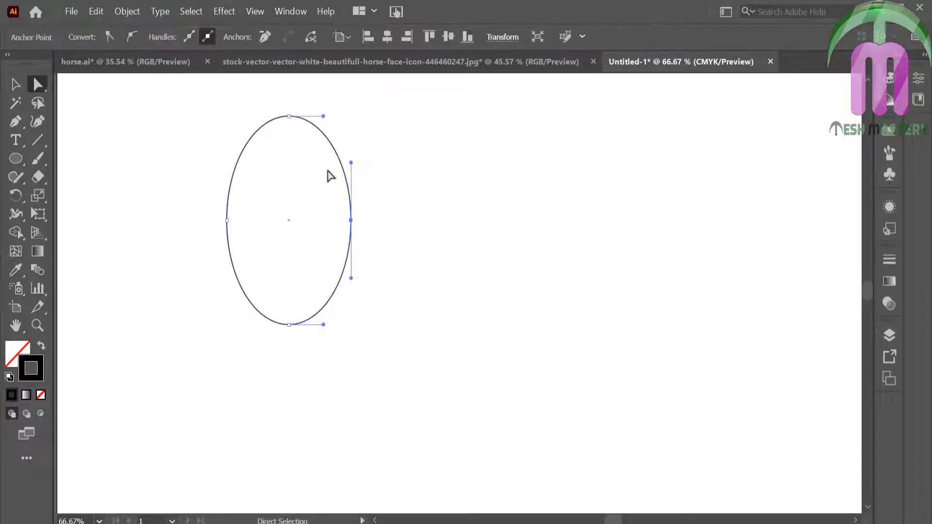
drag(350, 162, 338, 159)
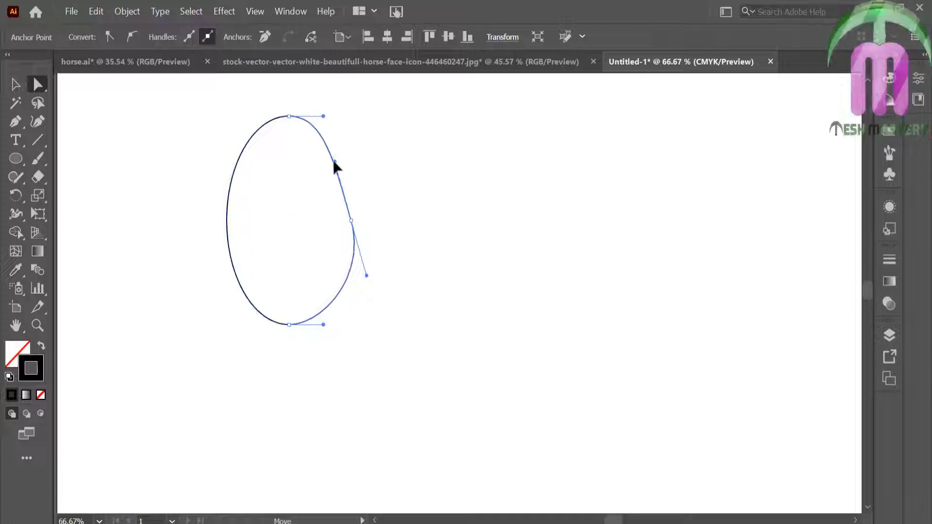
drag(338, 161, 335, 162)
drag(323, 325, 332, 343)
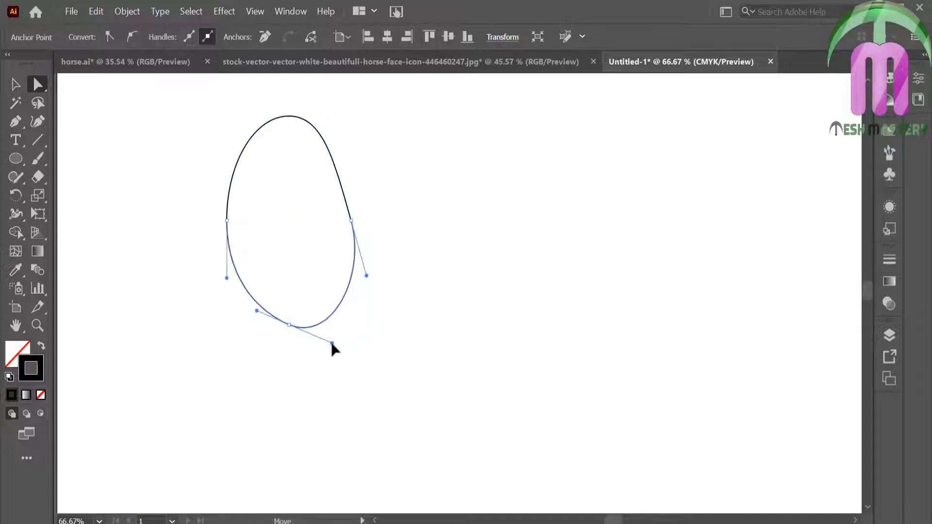
click(245, 304)
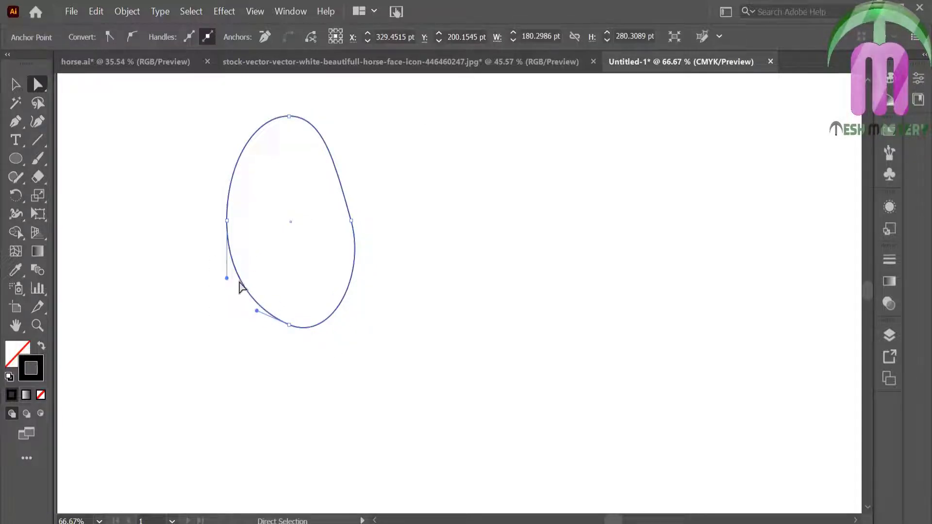
mouse_move(241, 286)
mouse_down()
mouse_move(232, 293)
mouse_move(241, 286)
mouse_up()
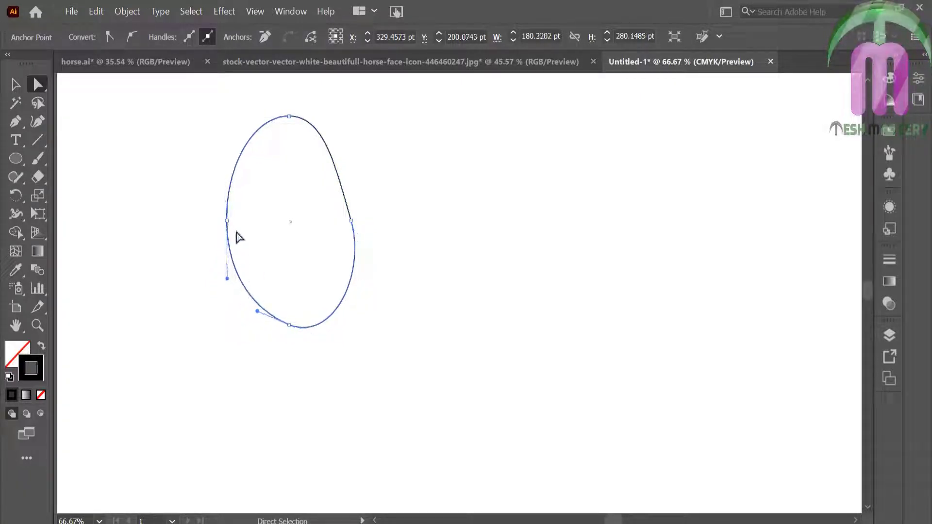
drag(227, 221, 228, 200)
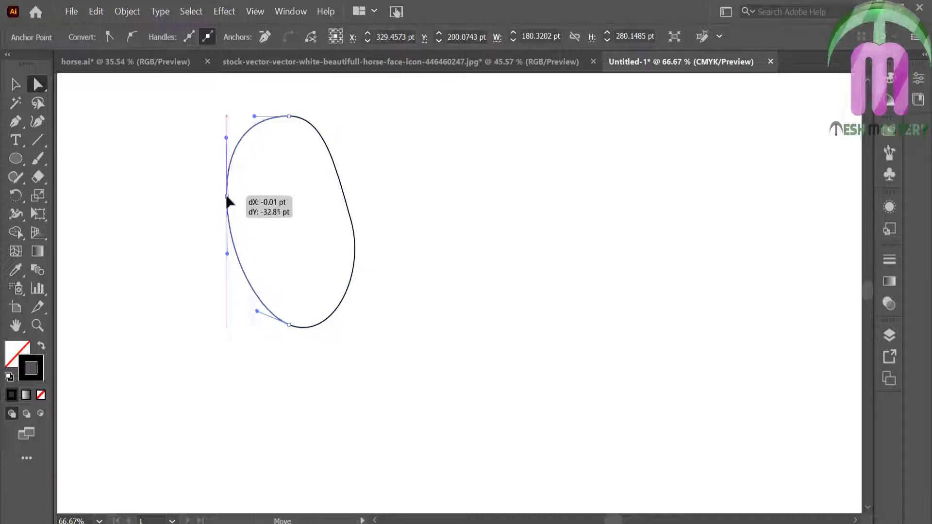
click(178, 201)
key(ctrl+0)
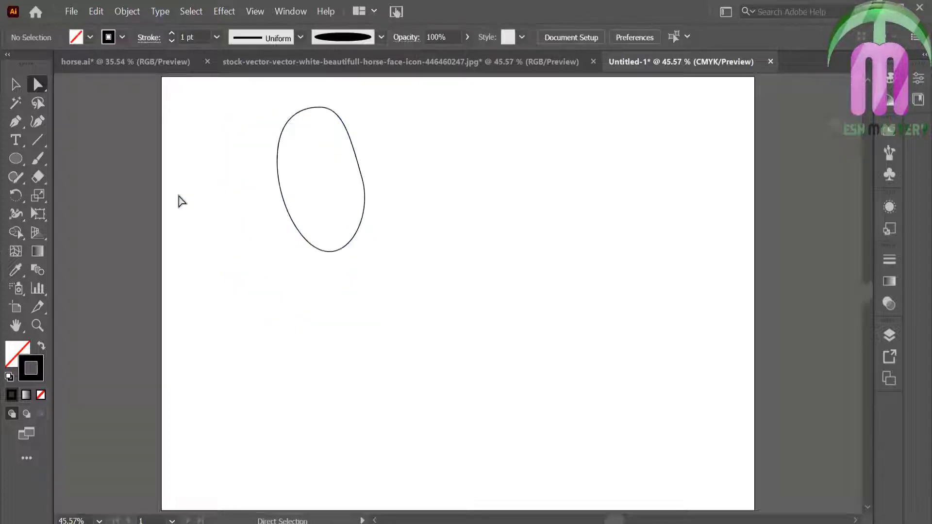
Shrink the face outline, move it up and left, and widen it slightly
click(15, 85)
click(349, 138)
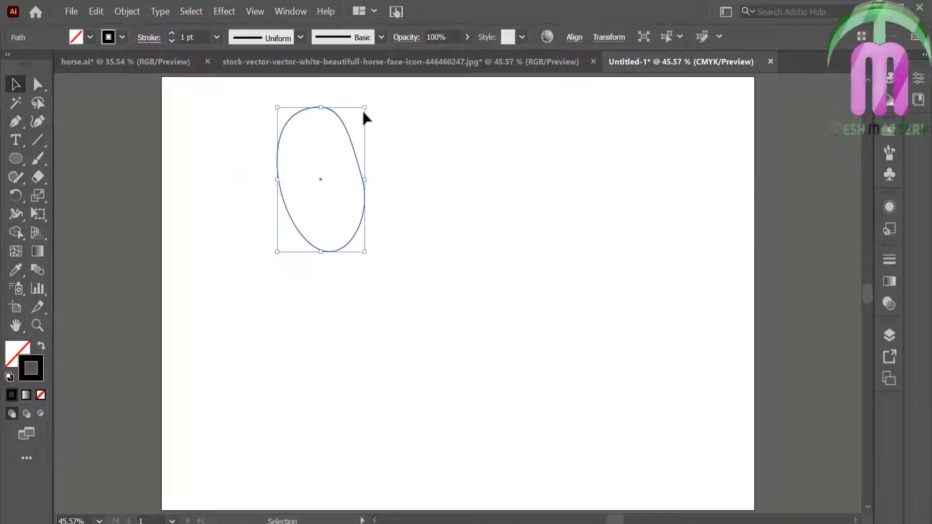
drag(364, 112, 322, 169)
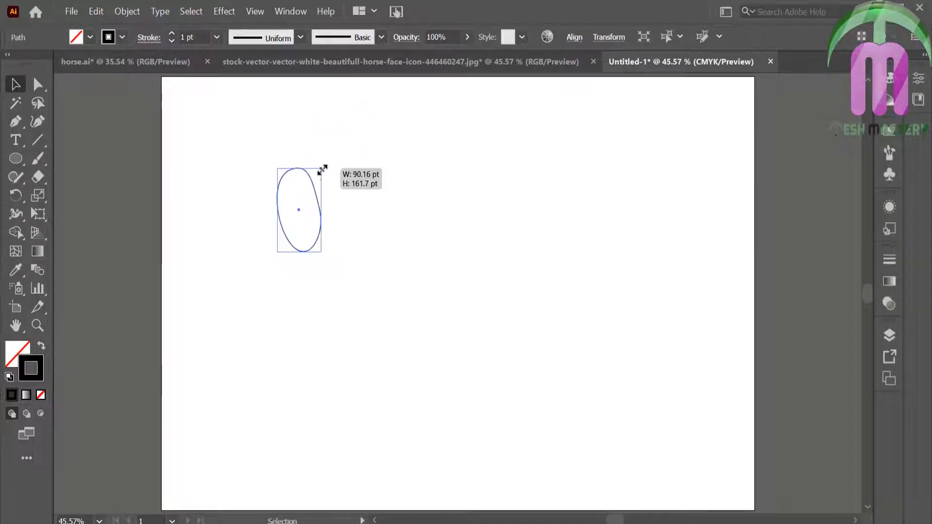
click(382, 205)
drag(309, 248, 291, 226)
drag(256, 189, 251, 189)
Apply the tapered Art Brush 1 to the face outline at 0.25 pt stroke weight
click(890, 152)
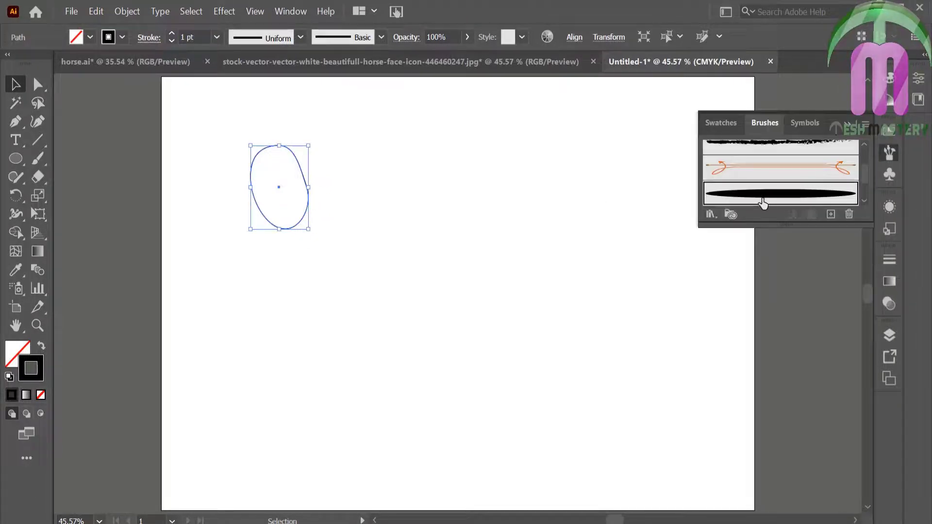
click(764, 194)
click(219, 41)
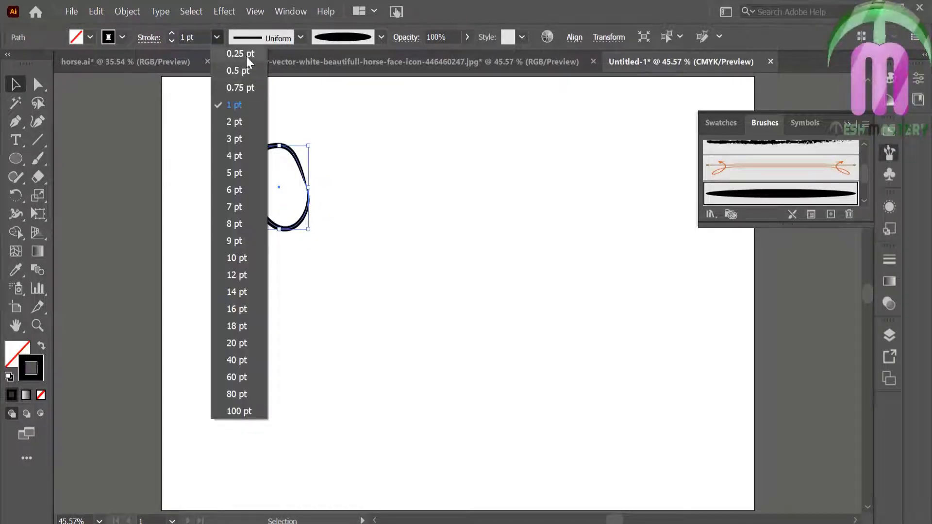
click(240, 54)
click(281, 120)
click(288, 228)
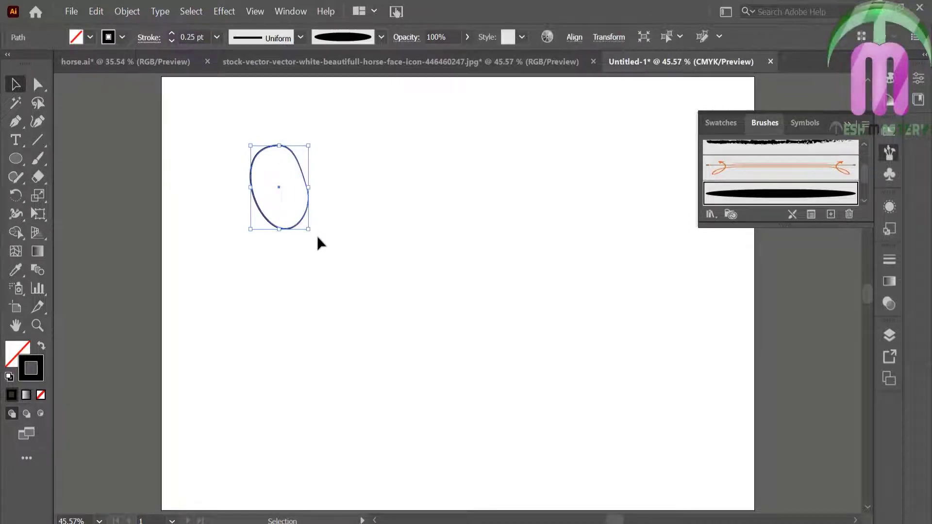
Tilt the face outline slightly and zoom in closer on it
mouse_move(312, 233)
mouse_down()
mouse_move(303, 239)
mouse_move(317, 231)
mouse_up()
click(333, 216)
click(283, 230)
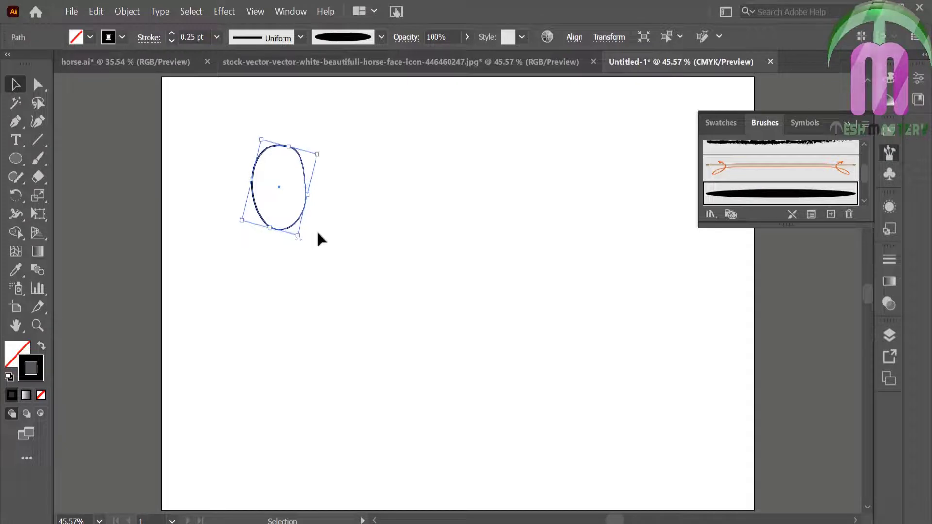
click(317, 231)
key(z)
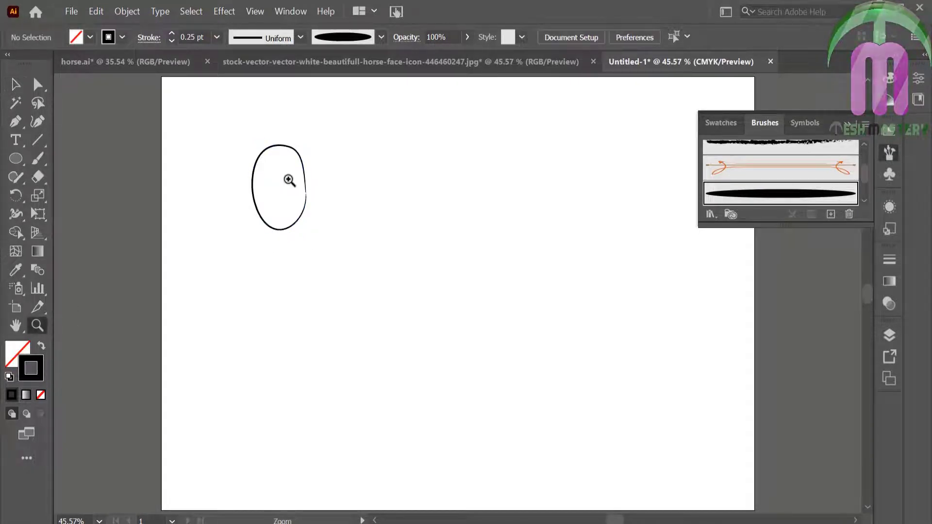
click(289, 181)
click(443, 306)
Draw a small oval beside the face and reshape its top anchor
key(l)
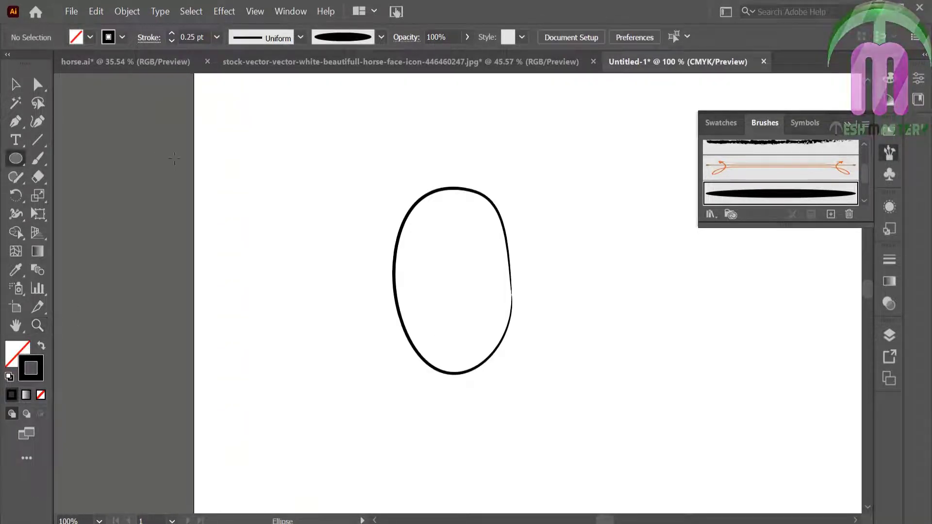
drag(229, 151, 262, 218)
click(37, 85)
drag(245, 151, 240, 151)
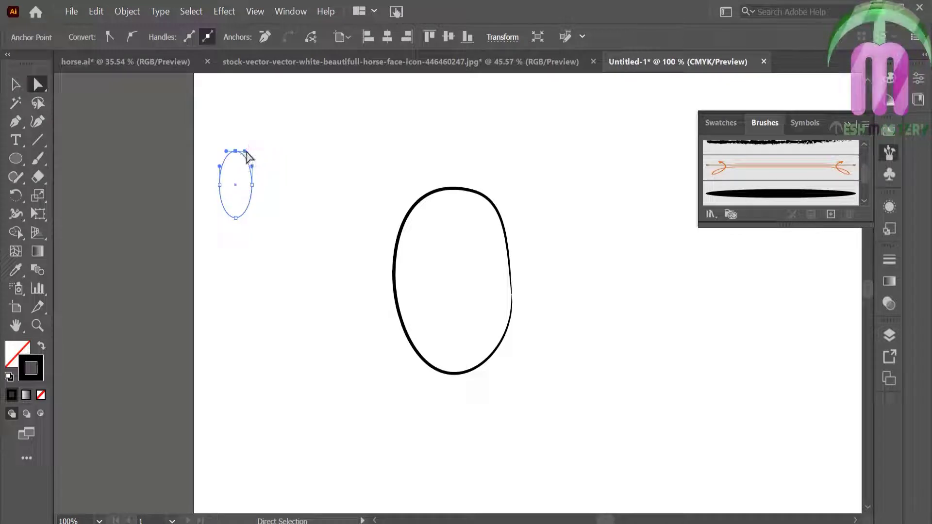
click(260, 183)
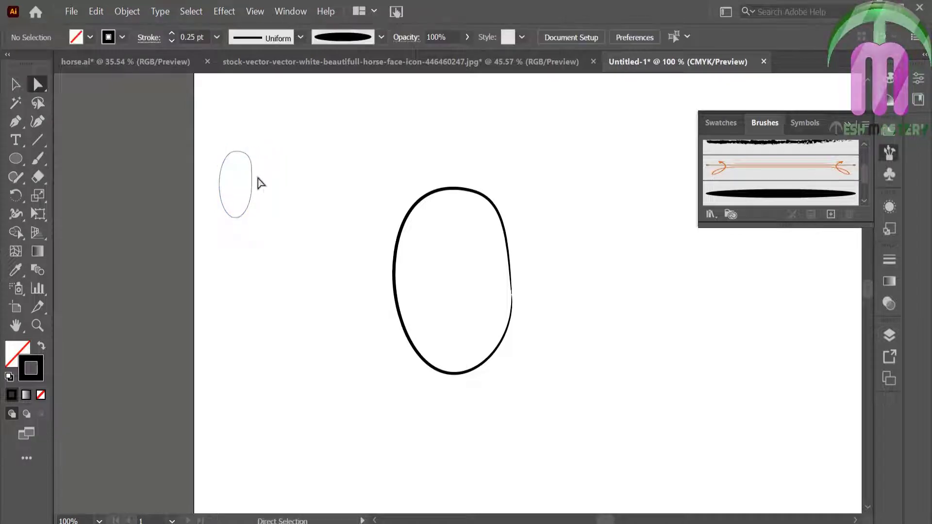
Give the small oval the tapered black brush stroke at 0.25 pt
drag(189, 191, 229, 194)
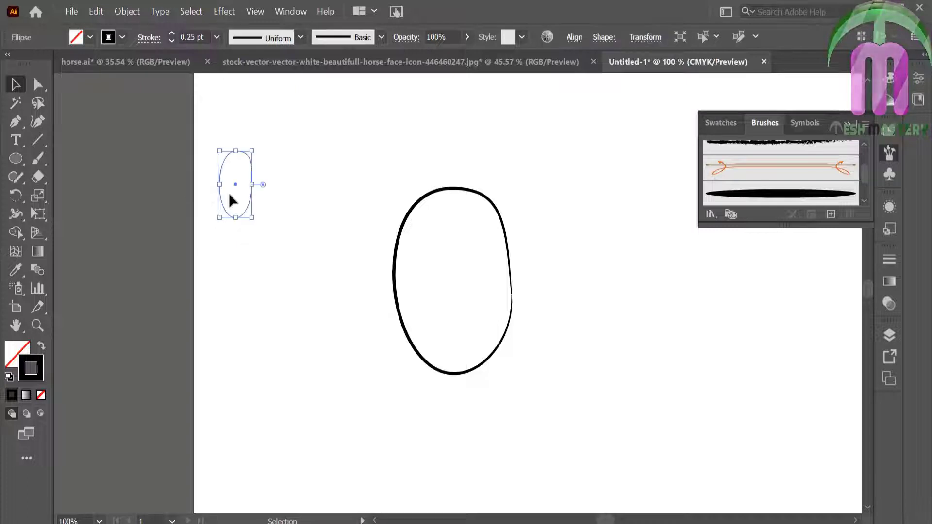
click(768, 194)
click(217, 38)
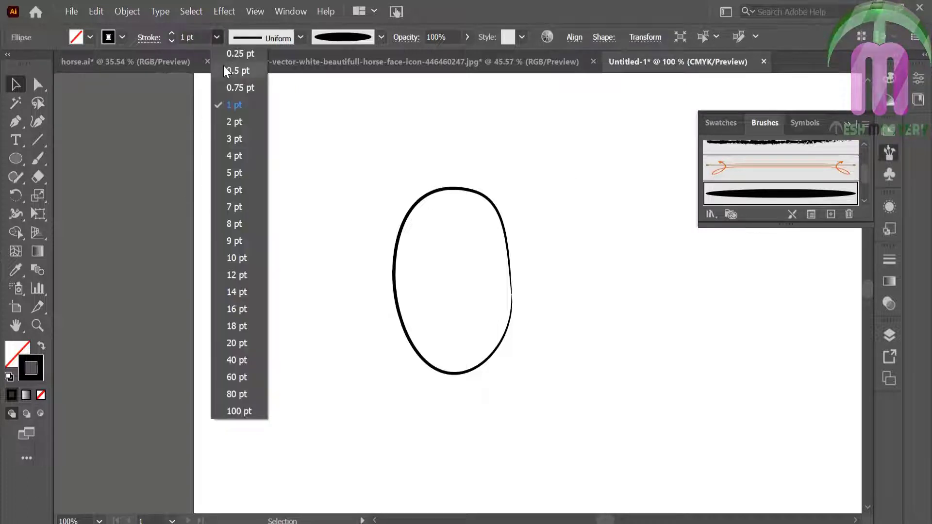
click(254, 52)
click(265, 148)
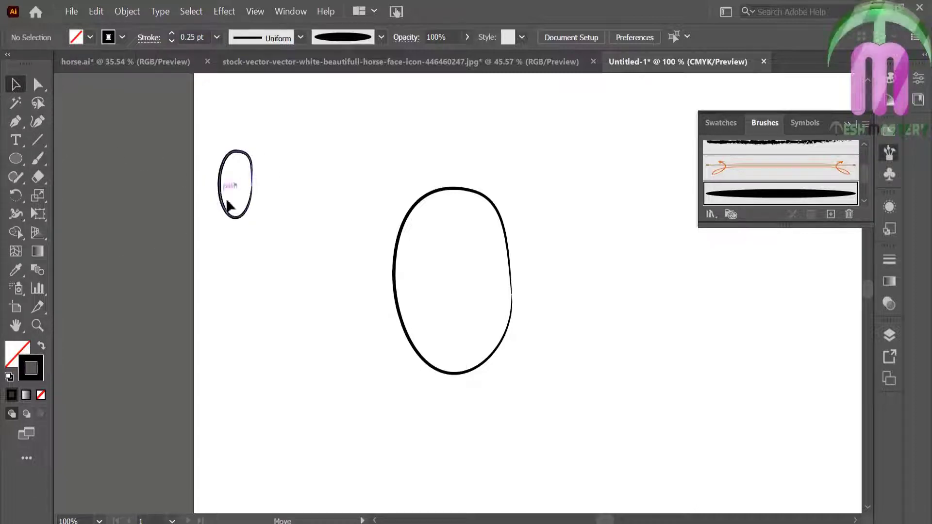
Shrink the small oval and position it just left of the head
drag(229, 206, 354, 291)
drag(389, 249, 372, 276)
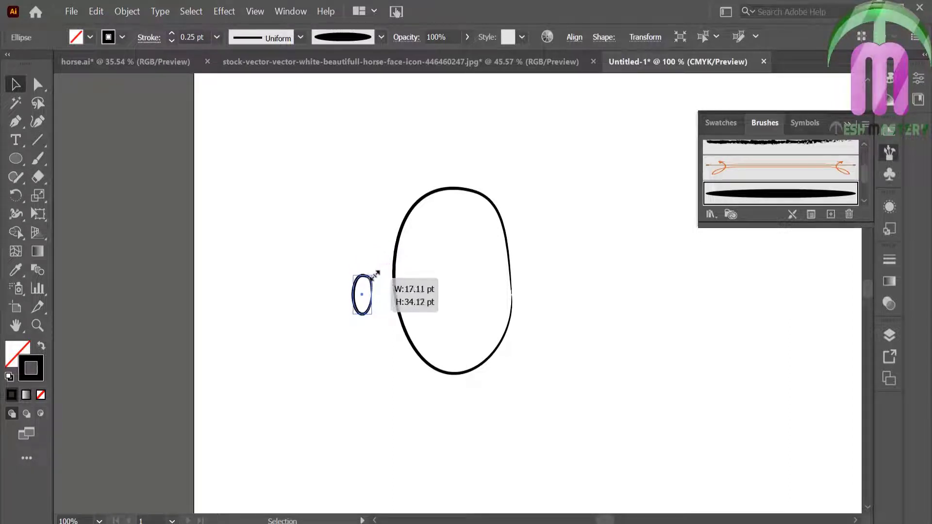
click(369, 238)
mouse_move(363, 316)
mouse_down()
mouse_move(391, 299)
mouse_move(227, 264)
mouse_up()
click(328, 295)
Fill the head ellipse with light orange #EDA86B
click(410, 208)
double_click(16, 355)
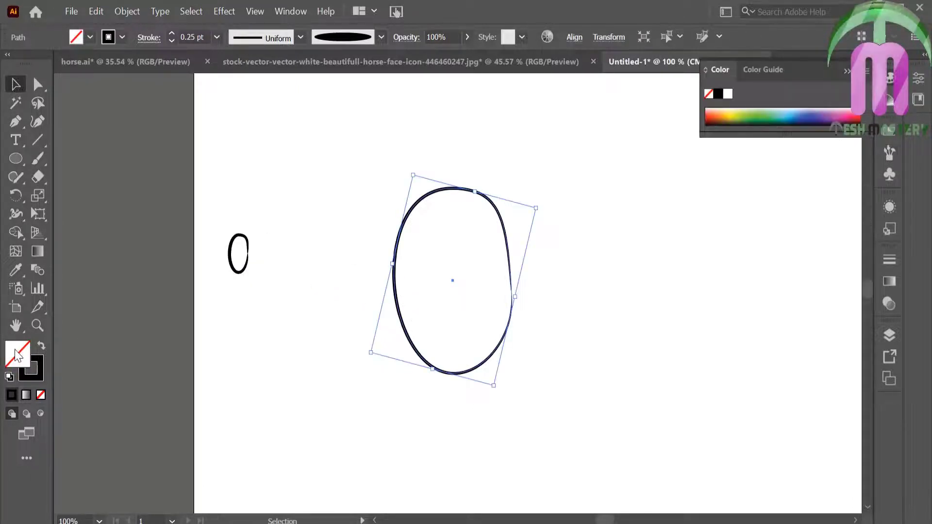
click(484, 340)
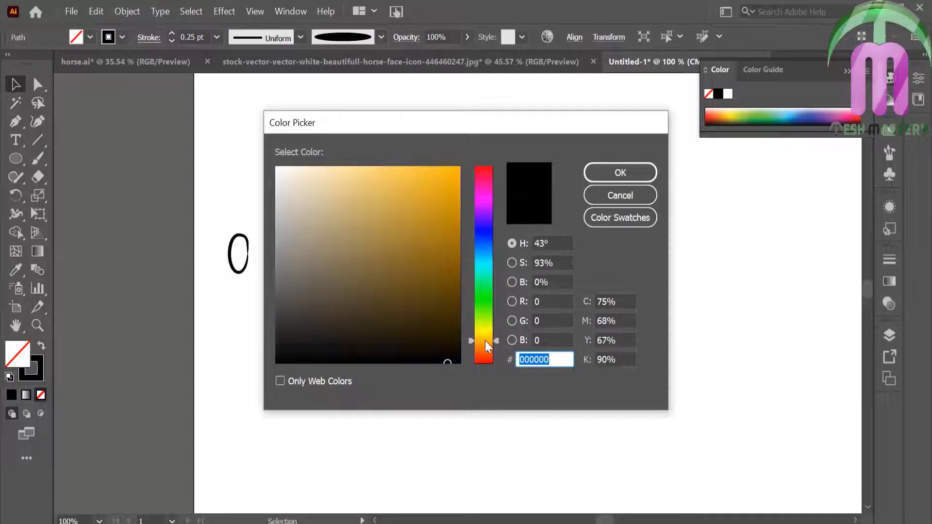
click(402, 196)
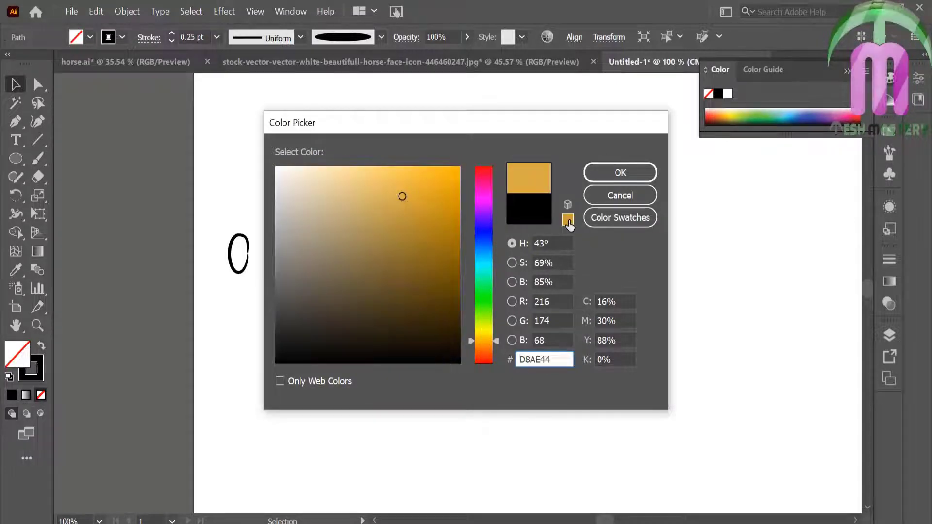
click(487, 348)
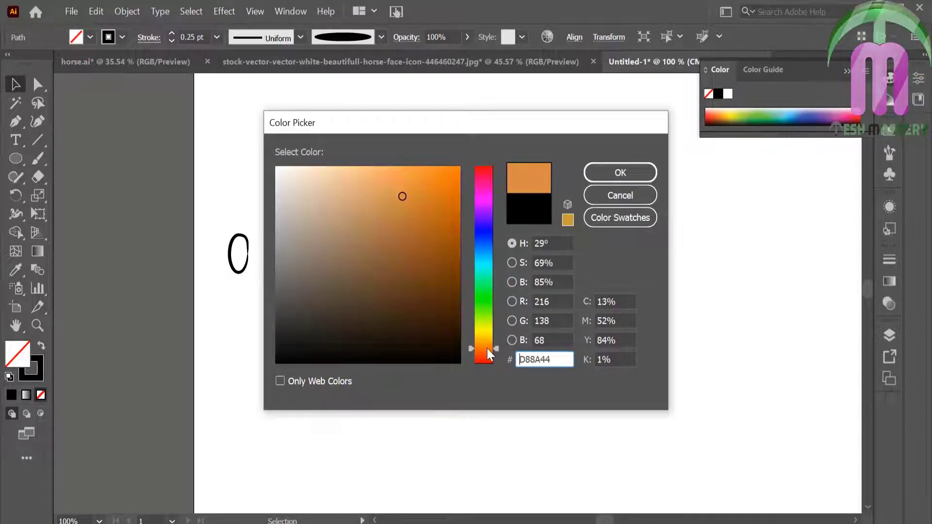
click(377, 179)
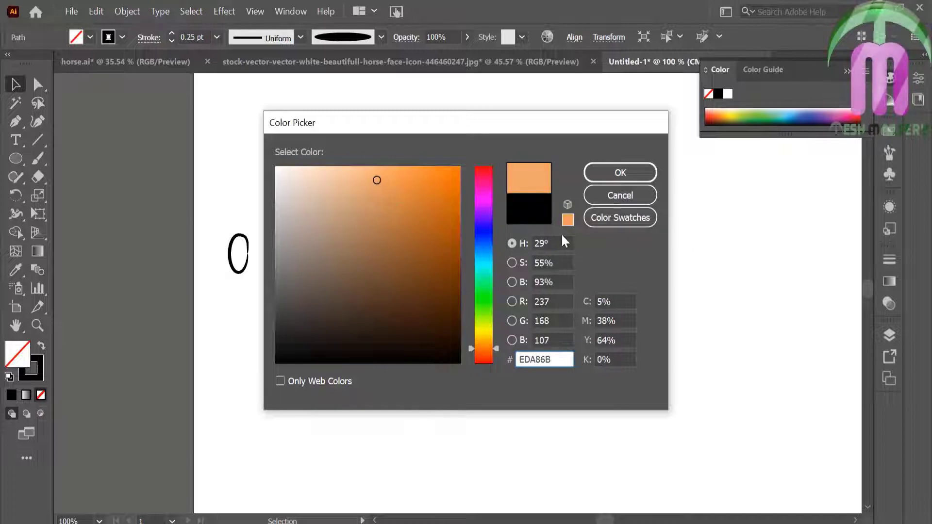
click(634, 179)
Copy the head's orange fill onto the small ear oval with the Eyedropper
click(330, 164)
click(239, 250)
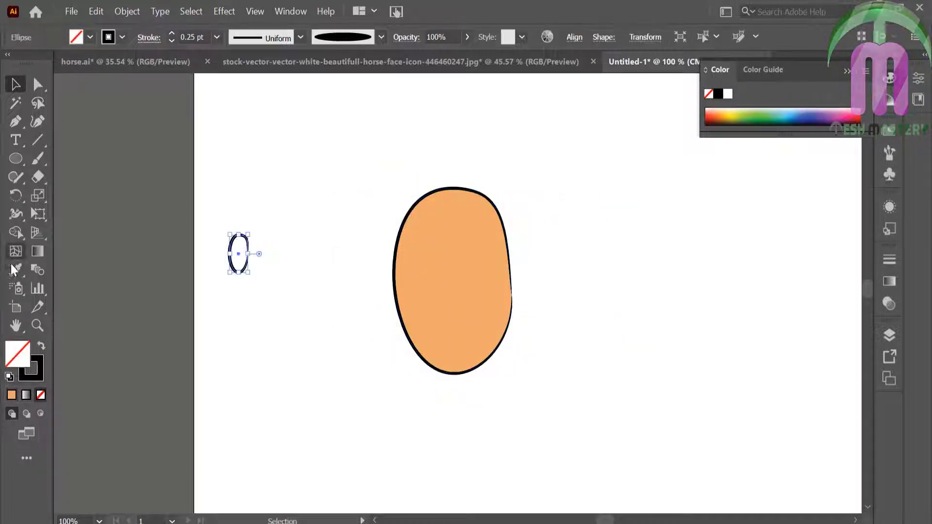
click(16, 270)
click(507, 245)
click(17, 84)
click(199, 273)
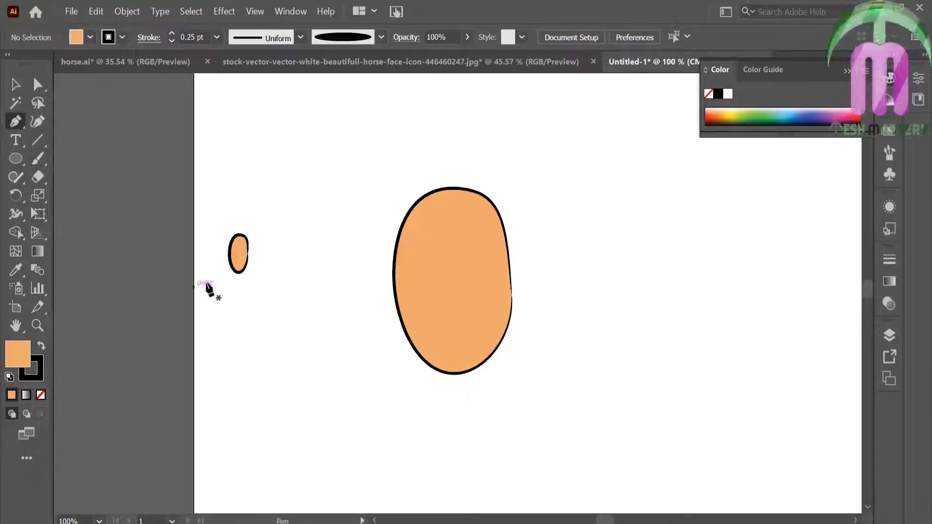
Draw a small inner curve inside the ear
drag(246, 250, 236, 256)
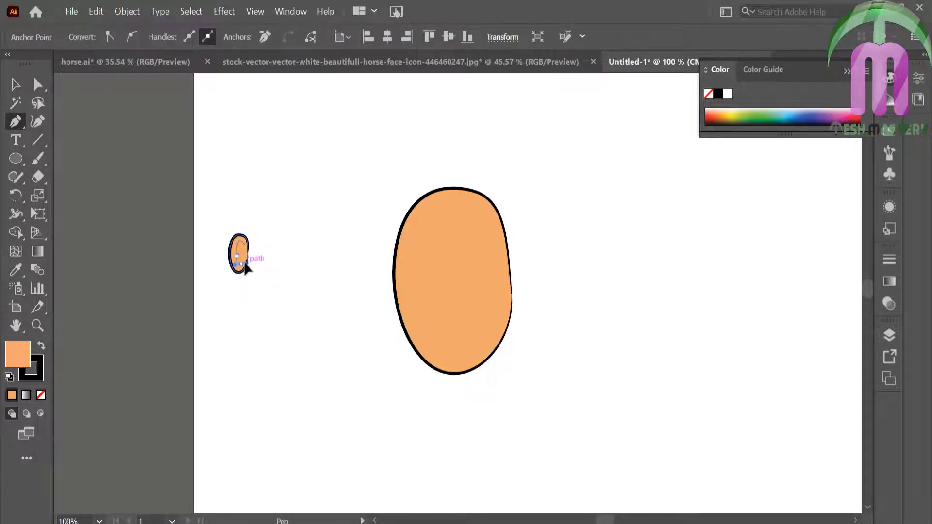
key(v)
click(191, 213)
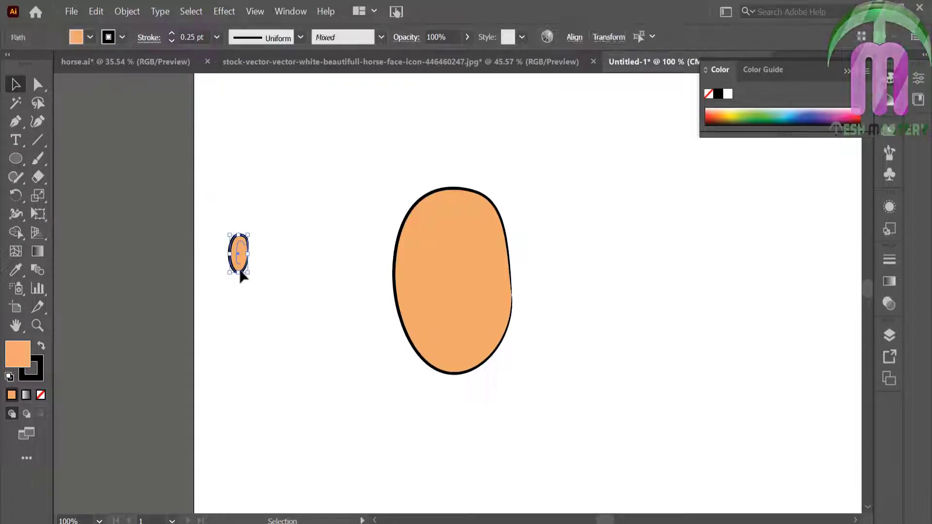
Move the ear onto the head's left edge and send it backward behind the head
drag(236, 257, 389, 283)
right_click(388, 282)
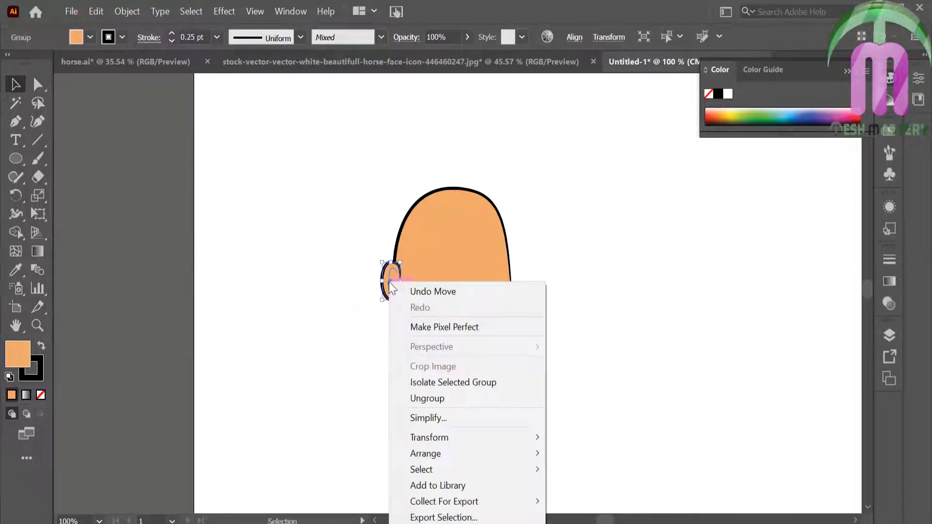
click(291, 487)
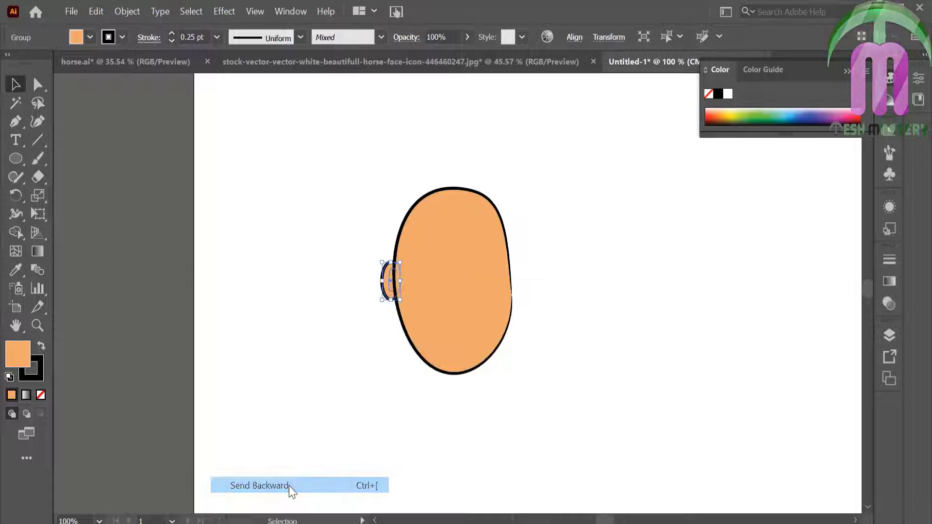
click(307, 418)
Tilt the ear about 29 degrees and nudge it up alongside the head
click(394, 300)
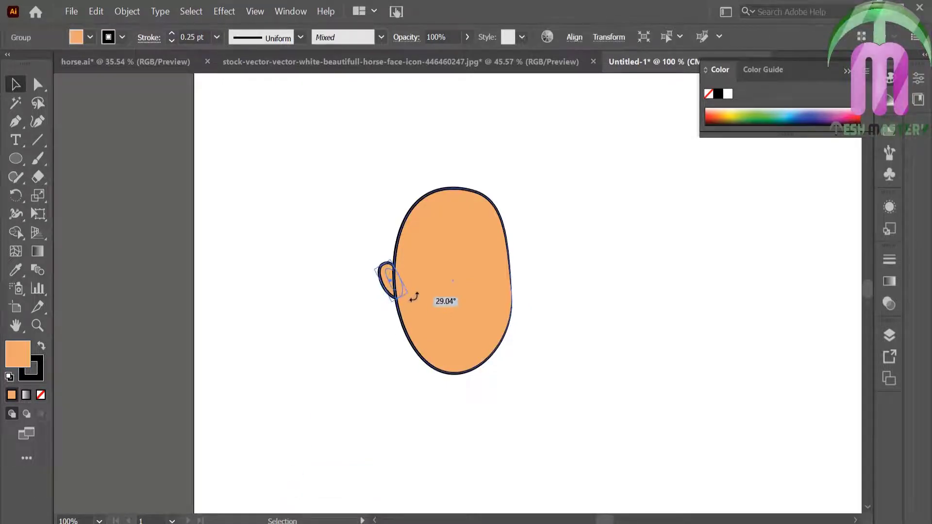
mouse_move(414, 297)
mouse_down()
mouse_move(405, 308)
mouse_move(383, 294)
mouse_move(387, 280)
mouse_up()
click(322, 241)
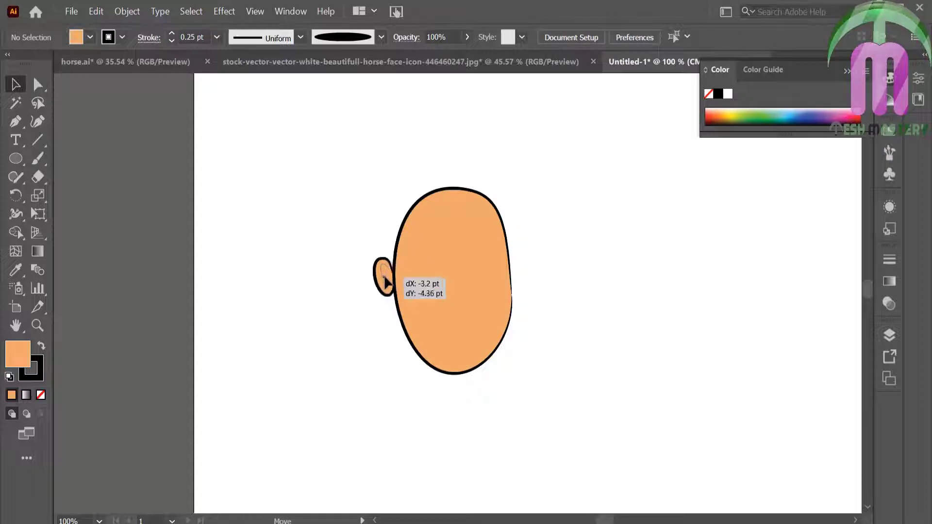
click(325, 243)
click(41, 157)
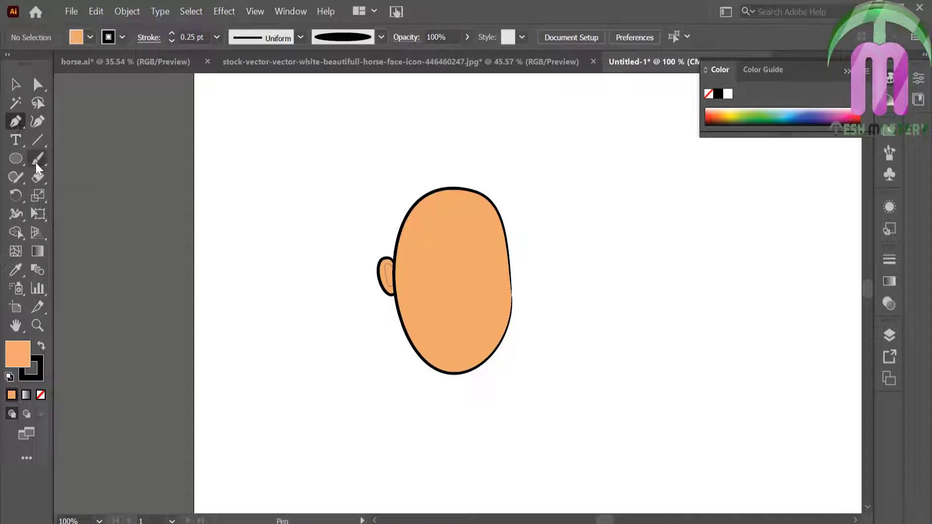
Draw a wide black, strokeless ellipse over the head top and send it to the back
click(17, 160)
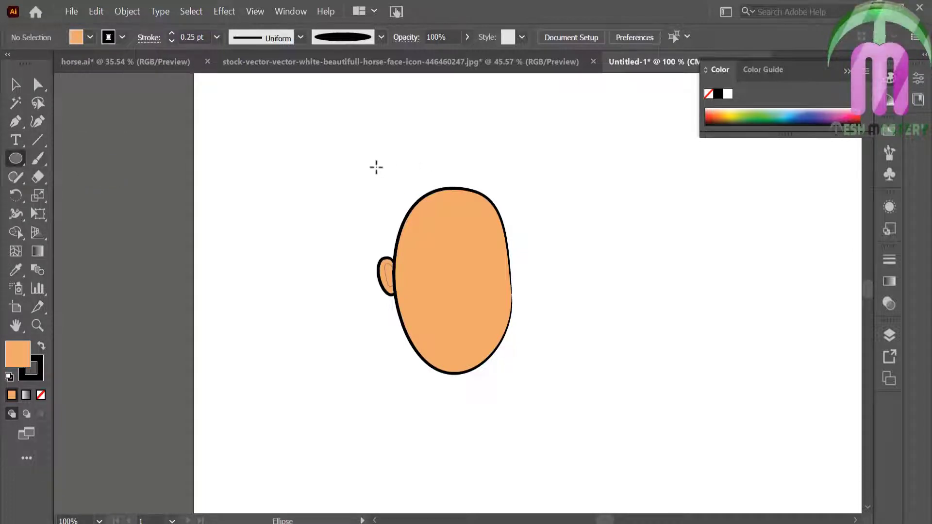
drag(376, 168, 519, 291)
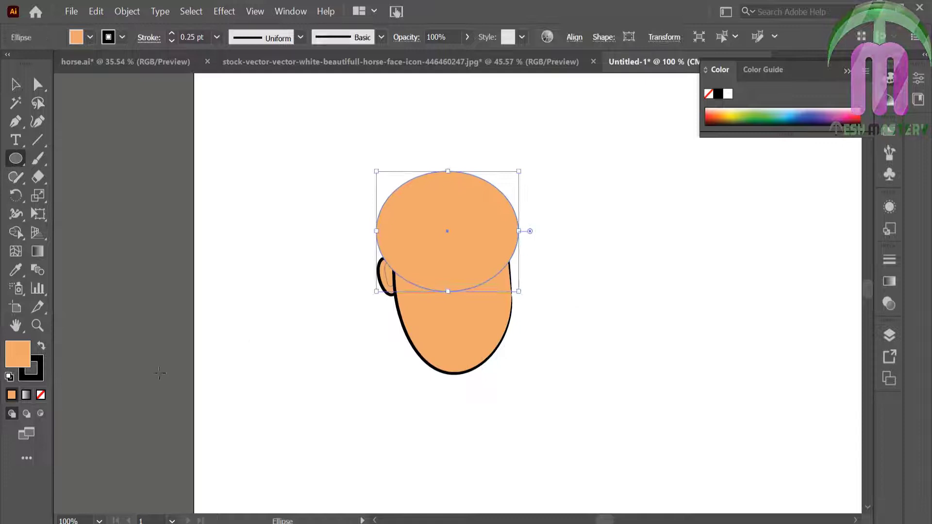
click(42, 347)
click(40, 395)
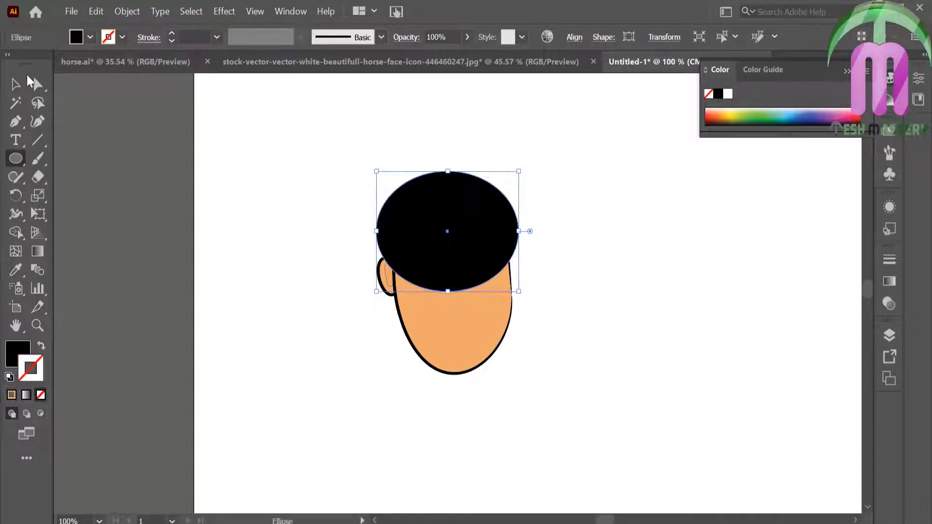
click(16, 84)
click(291, 165)
right_click(423, 192)
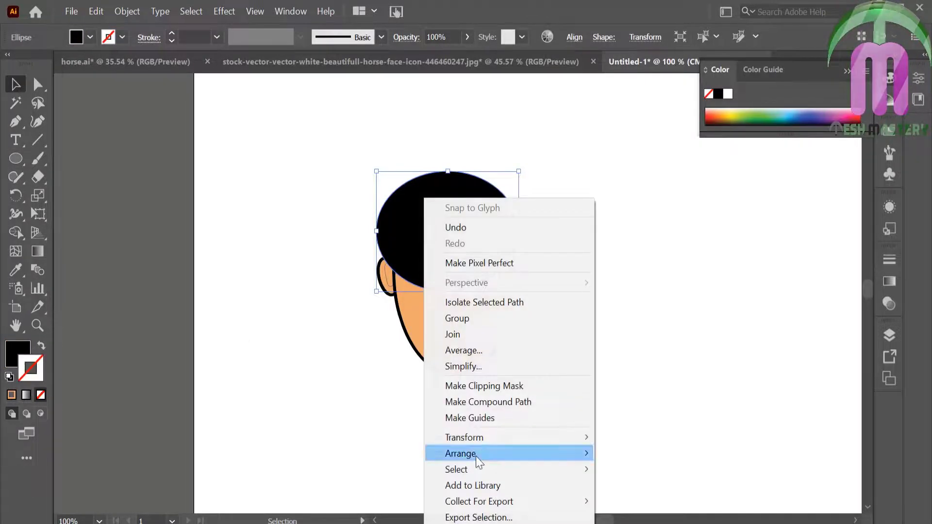
click(301, 501)
click(304, 340)
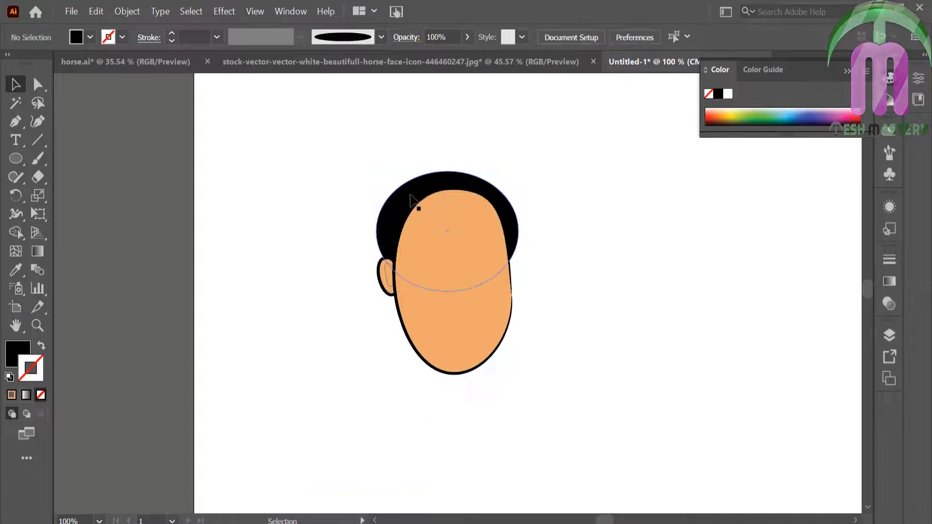
Pull the hair's left anchor down past the ear to form a sideburn
click(394, 219)
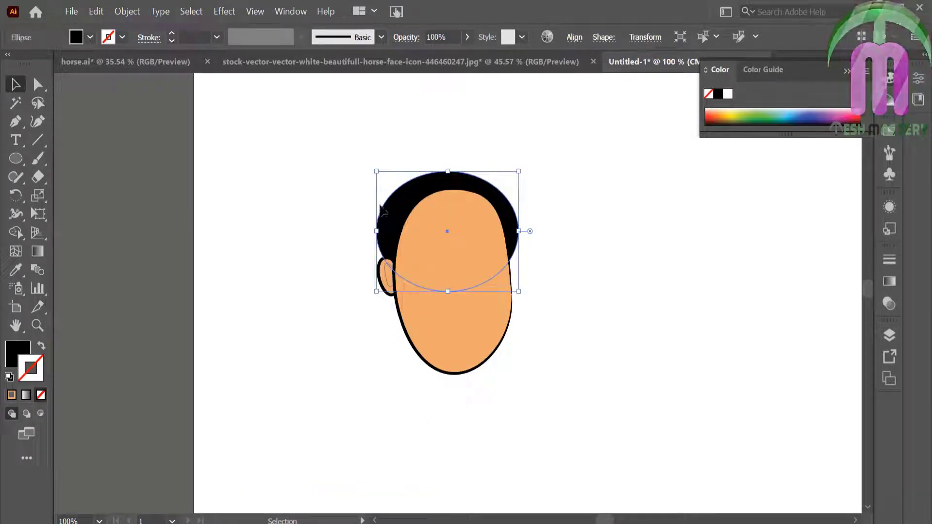
click(48, 90)
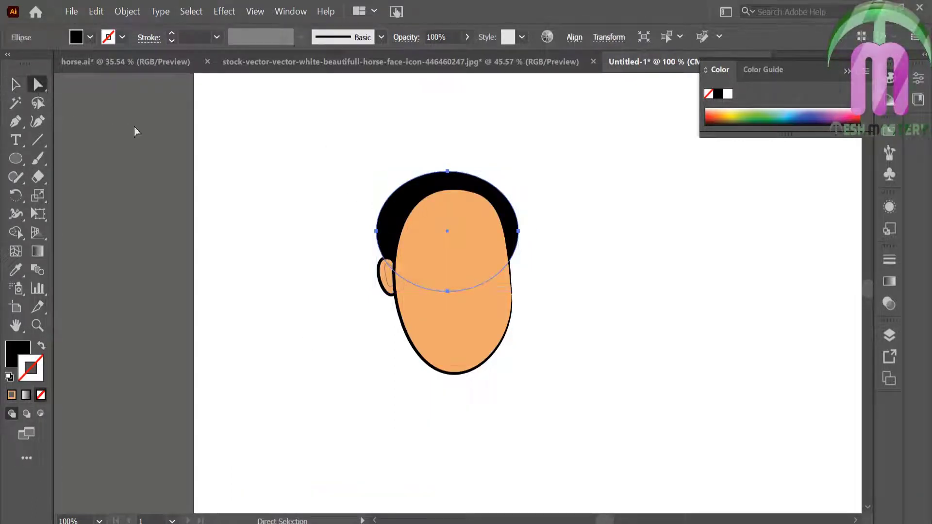
click(377, 232)
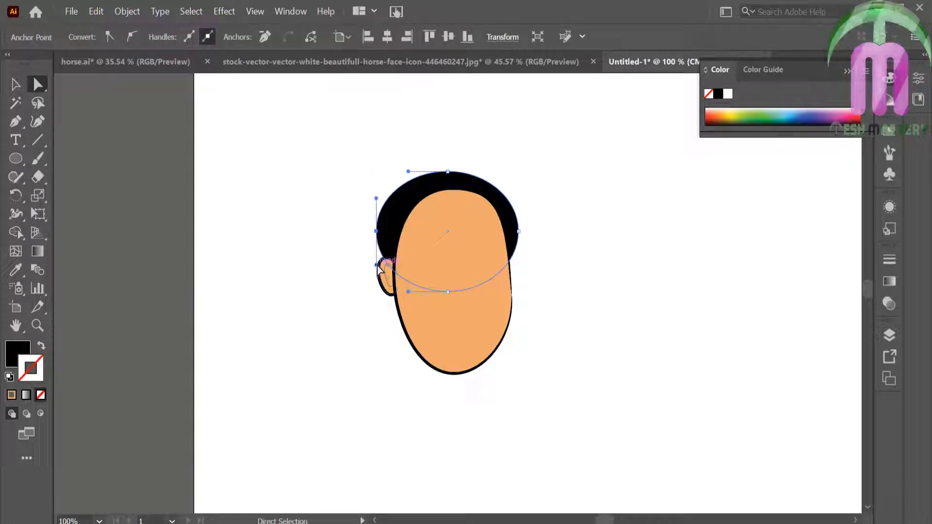
drag(370, 300, 370, 300)
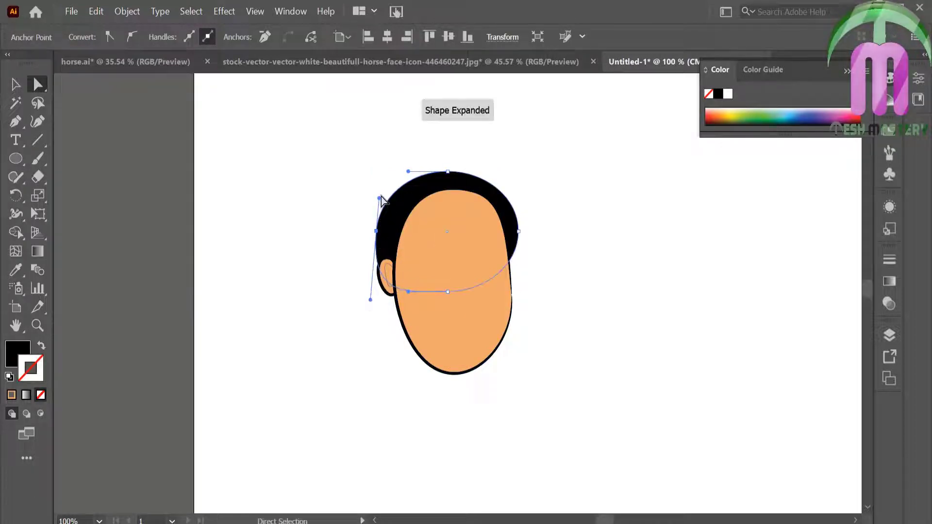
drag(379, 199, 370, 185)
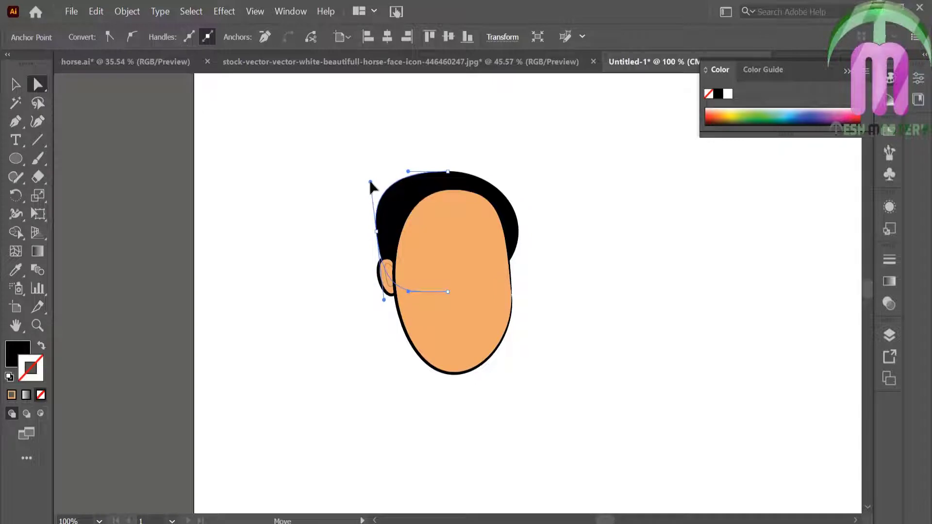
click(322, 193)
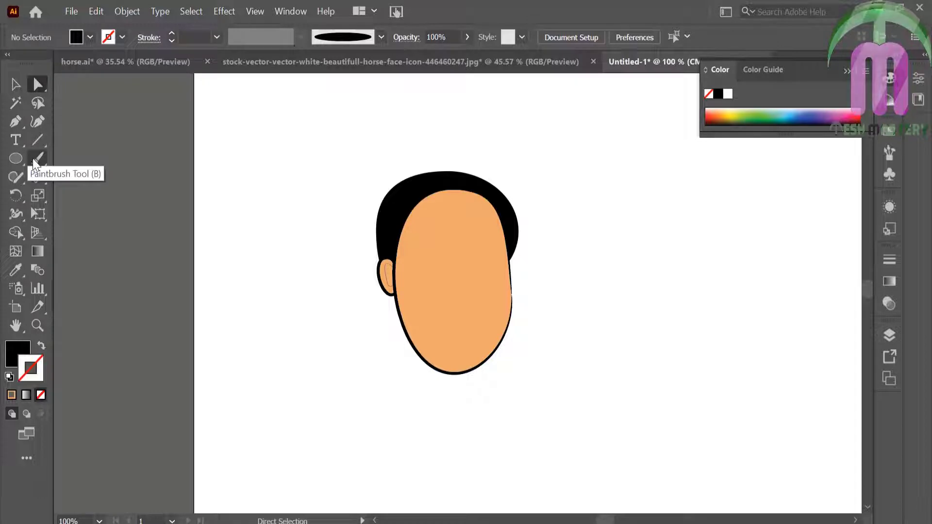
Draw a tall black ellipse, then shrink and tilt it into a side lock
click(15, 158)
drag(237, 160, 273, 279)
click(16, 84)
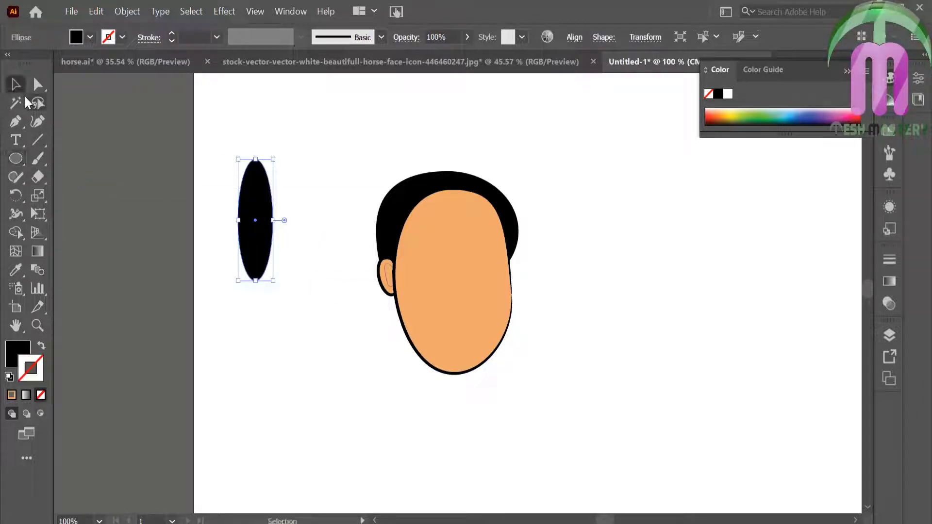
mouse_move(274, 281)
mouse_down()
mouse_move(264, 223)
mouse_move(264, 254)
mouse_move(247, 270)
mouse_move(250, 225)
mouse_move(413, 231)
mouse_move(299, 232)
mouse_up()
click(282, 238)
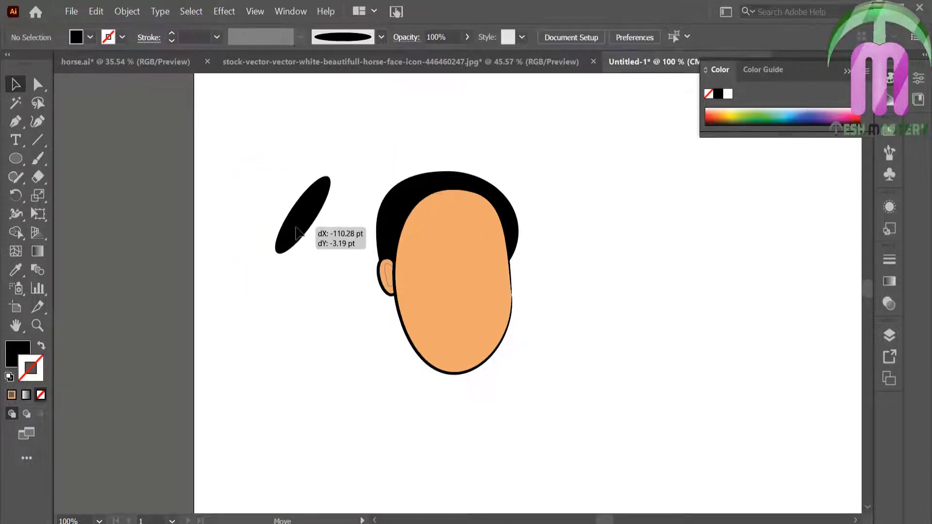
Reflect the lock and move it onto the hair's right side
right_click(299, 248)
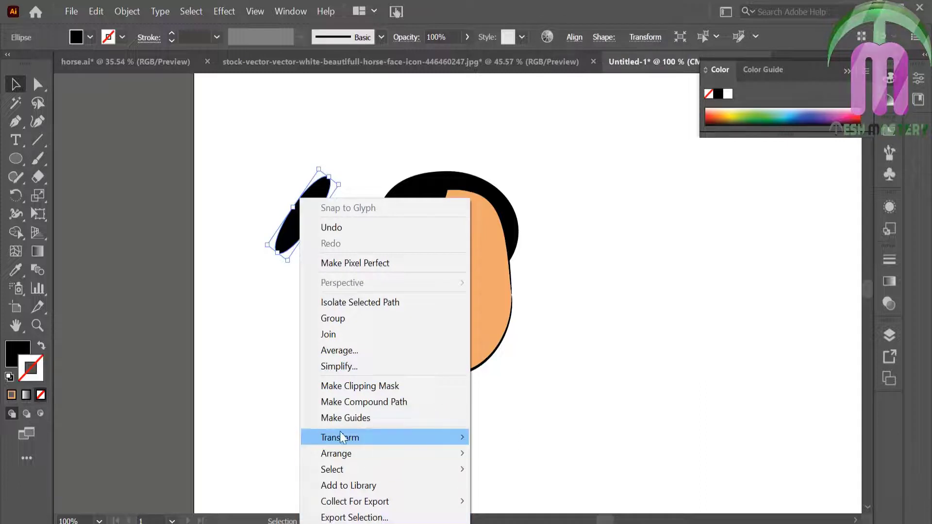
click(208, 363)
click(444, 367)
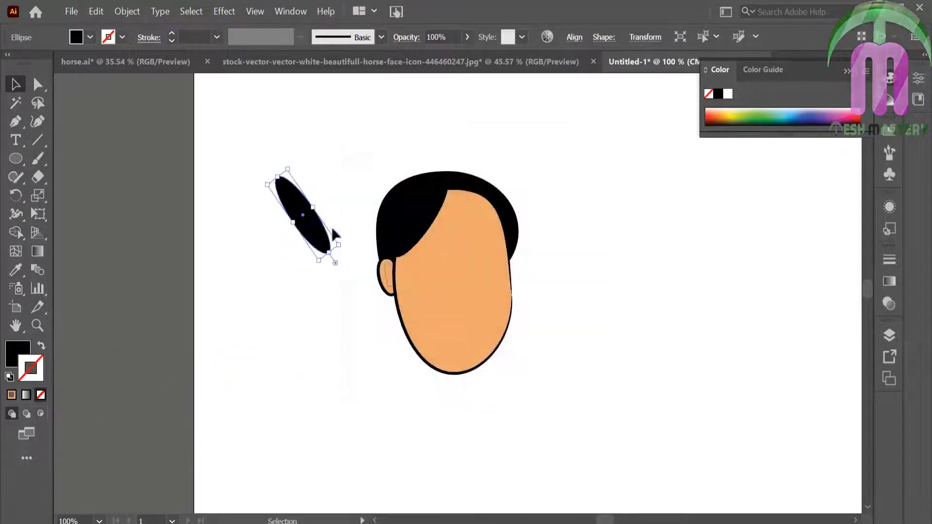
drag(331, 225, 496, 232)
Resize, rotate and nudge the left hair lock into place
click(421, 223)
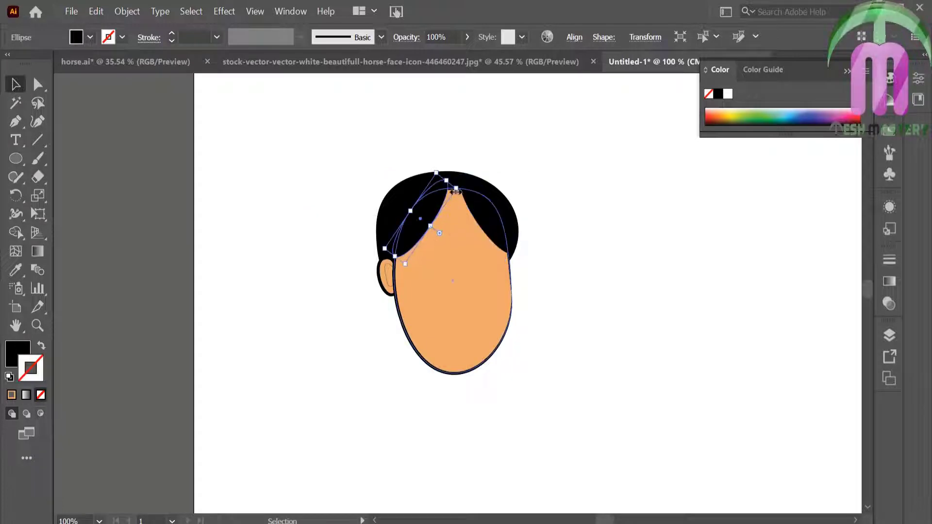
drag(461, 181, 477, 192)
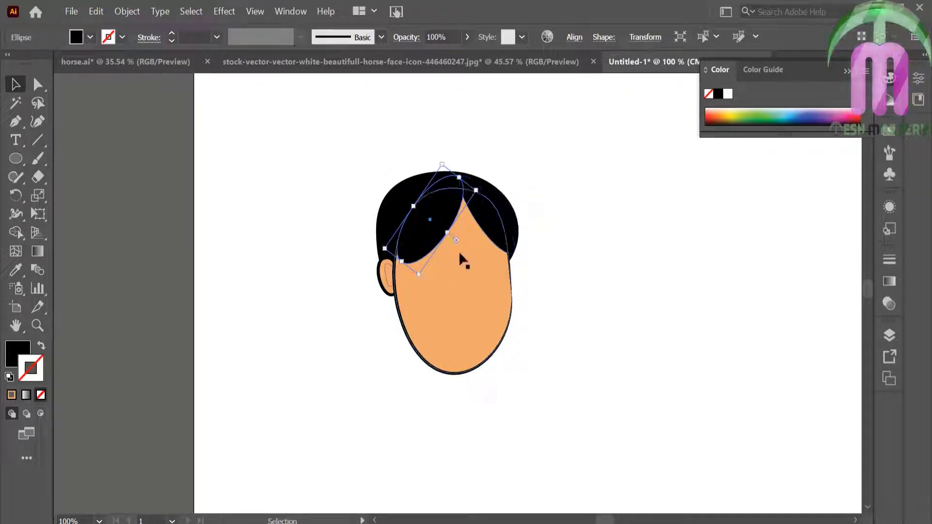
drag(426, 276, 416, 277)
click(254, 255)
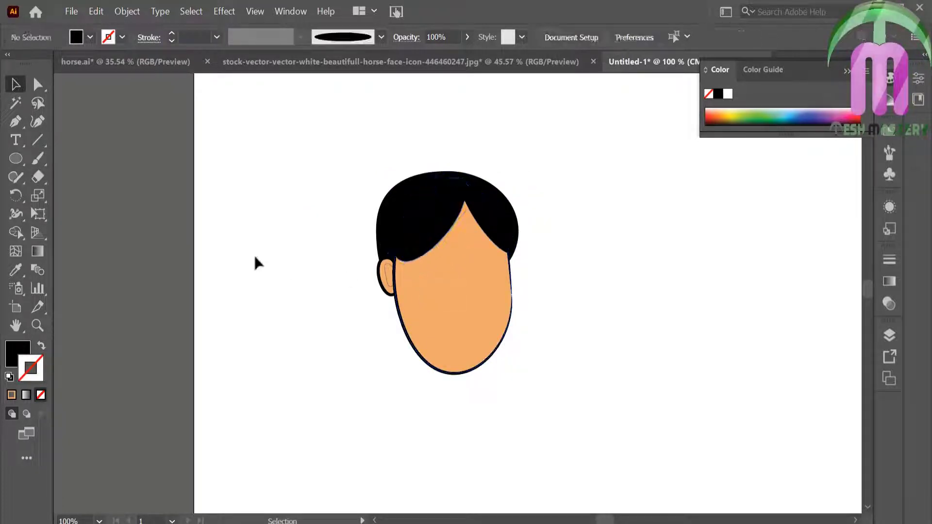
drag(428, 241, 423, 233)
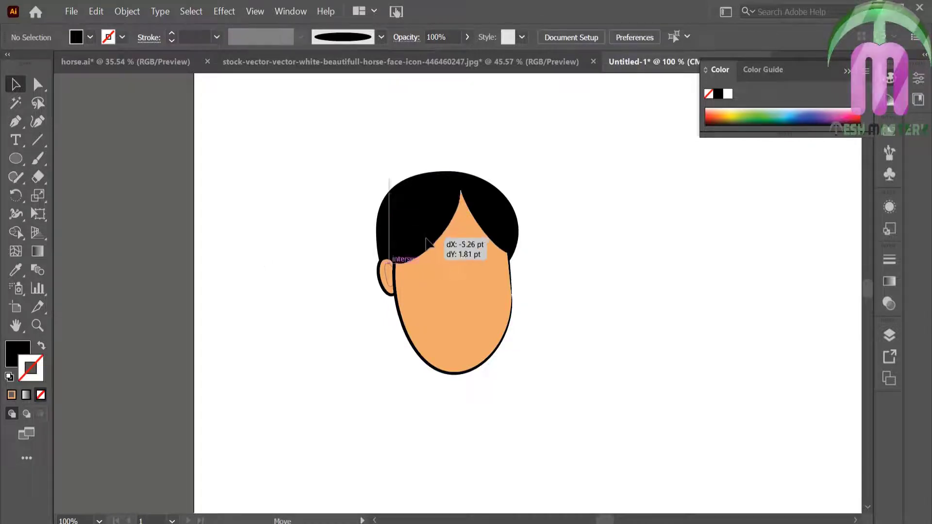
click(239, 238)
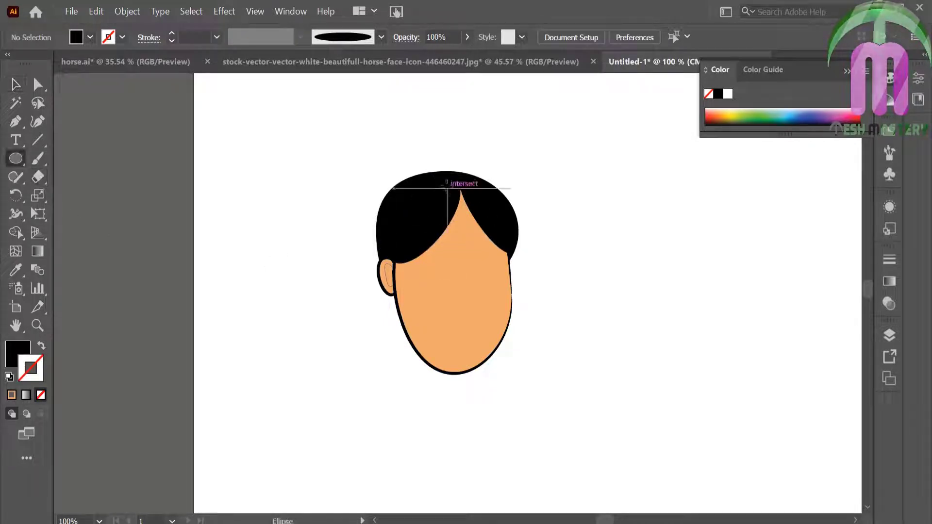
Add a black ellipse over the hair's middle to round the fringe
drag(442, 181, 492, 221)
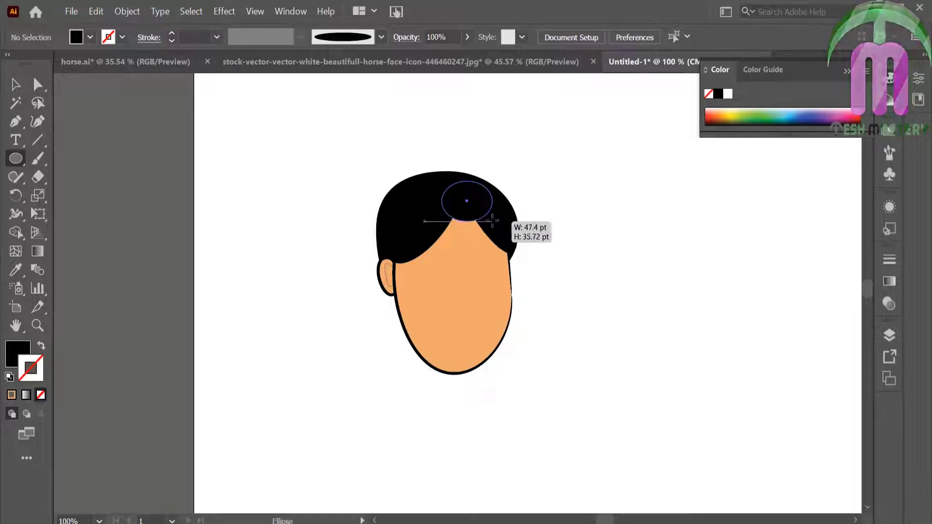
drag(492, 221, 504, 227)
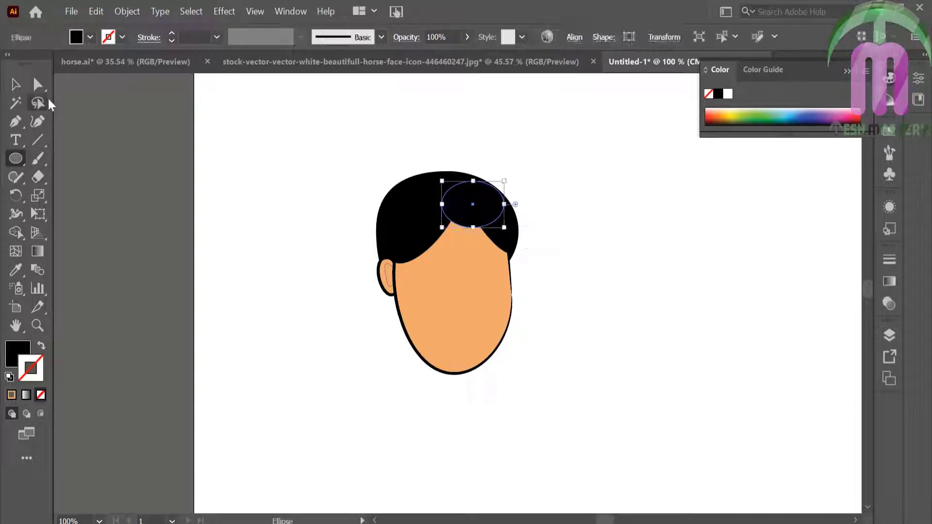
key(v)
click(169, 163)
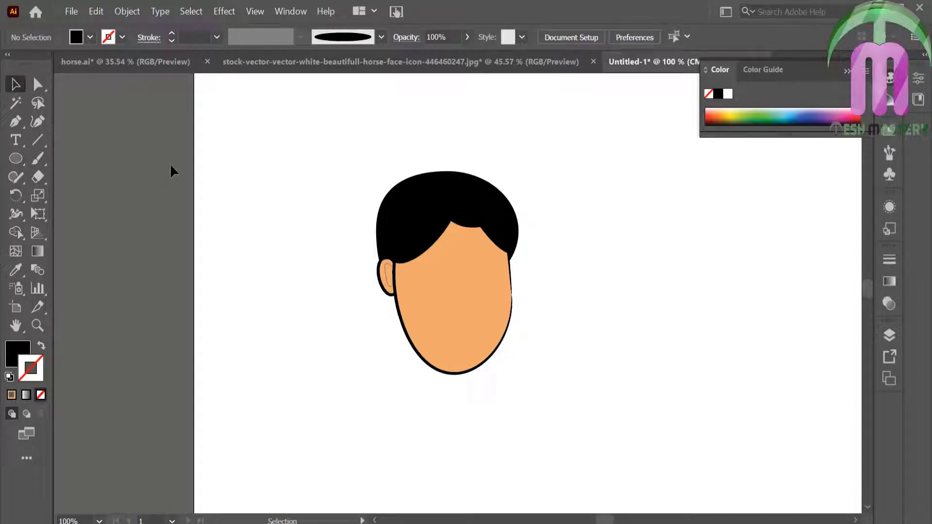
Reflect a copy of the left ear, move it to the head's right edge, and send it behind
right_click(390, 286)
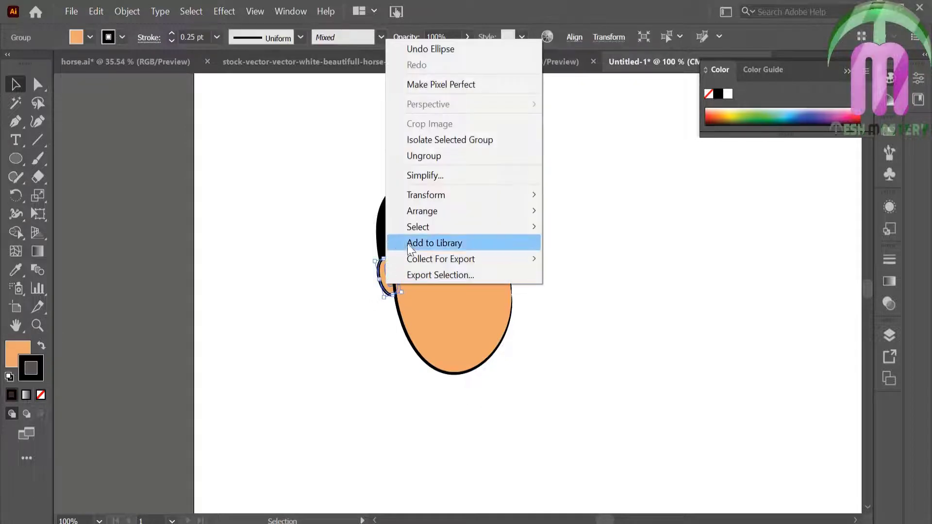
mouse_move(426, 195)
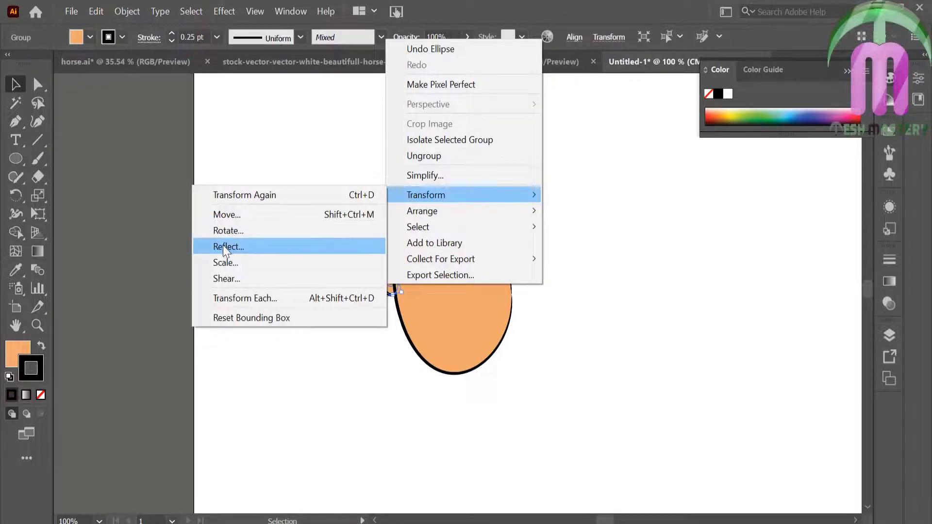
click(223, 246)
click(389, 374)
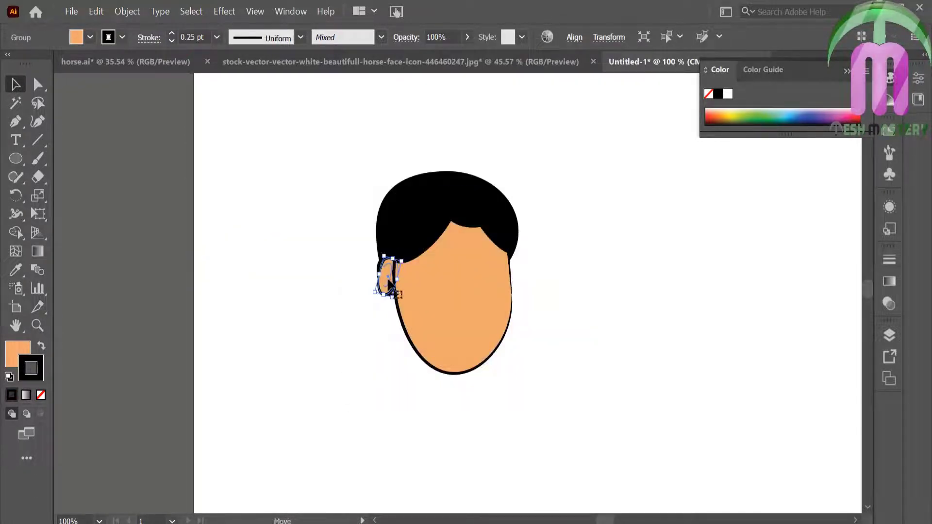
drag(390, 286, 515, 278)
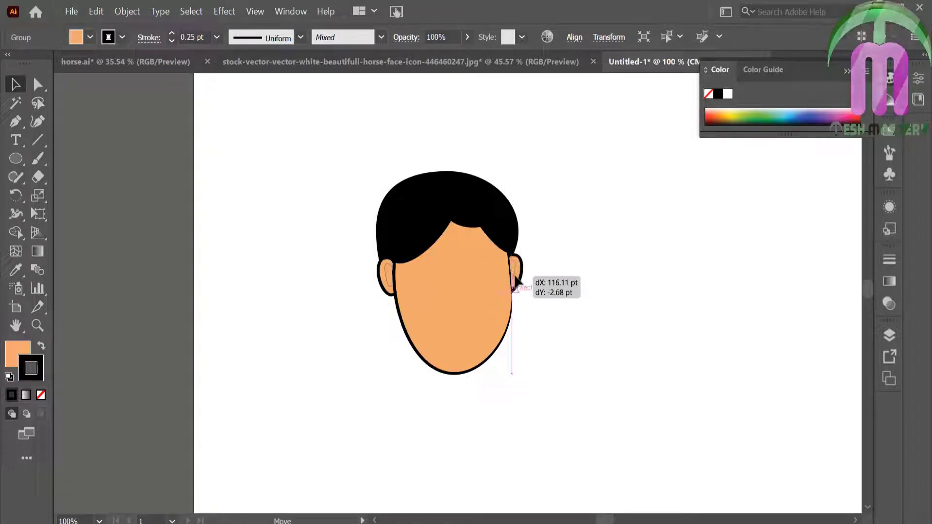
right_click(516, 277)
mouse_move(551, 447)
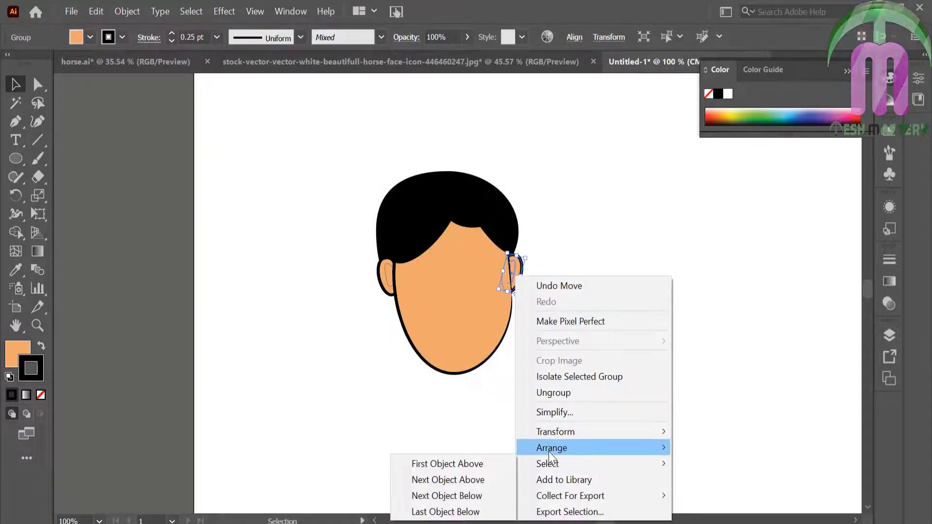
click(435, 495)
click(414, 482)
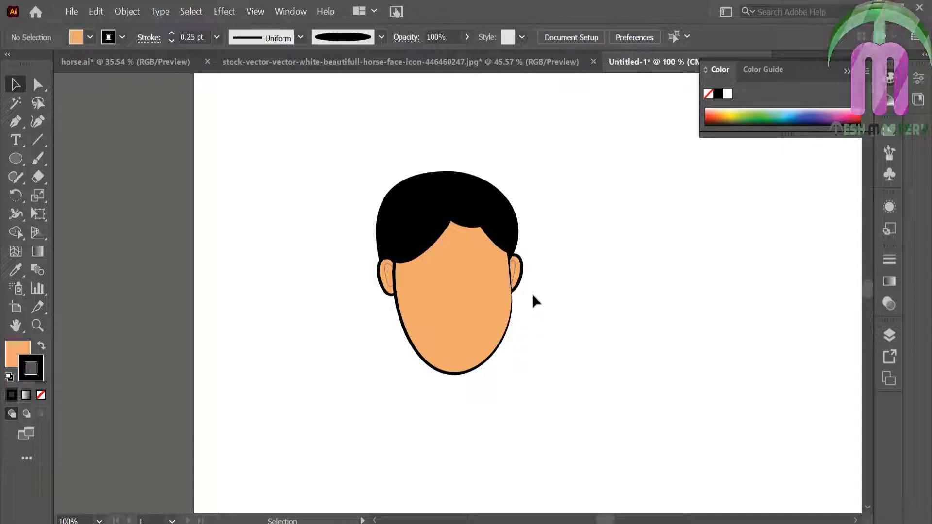
drag(514, 275, 513, 276)
click(575, 271)
Zoom in on the face and paint a curved black brush stroke to its right
click(847, 71)
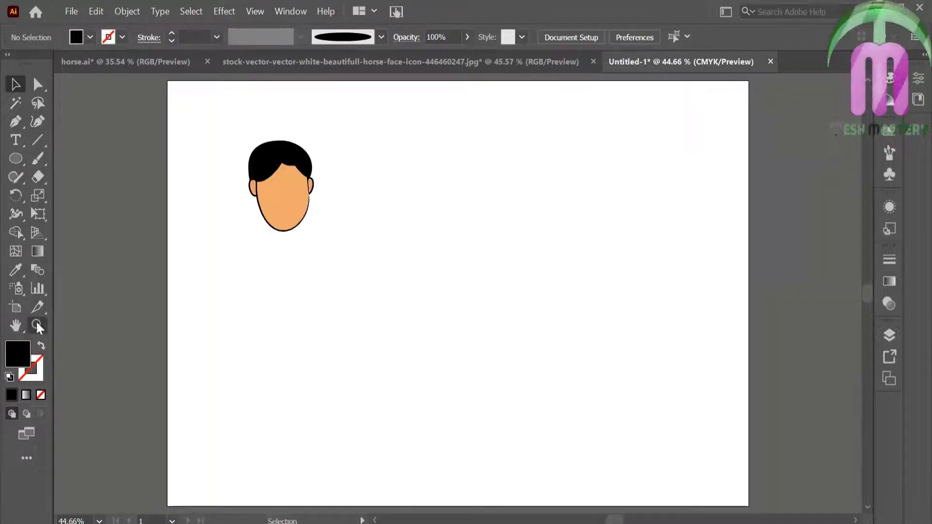
double_click(37, 321)
click(481, 326)
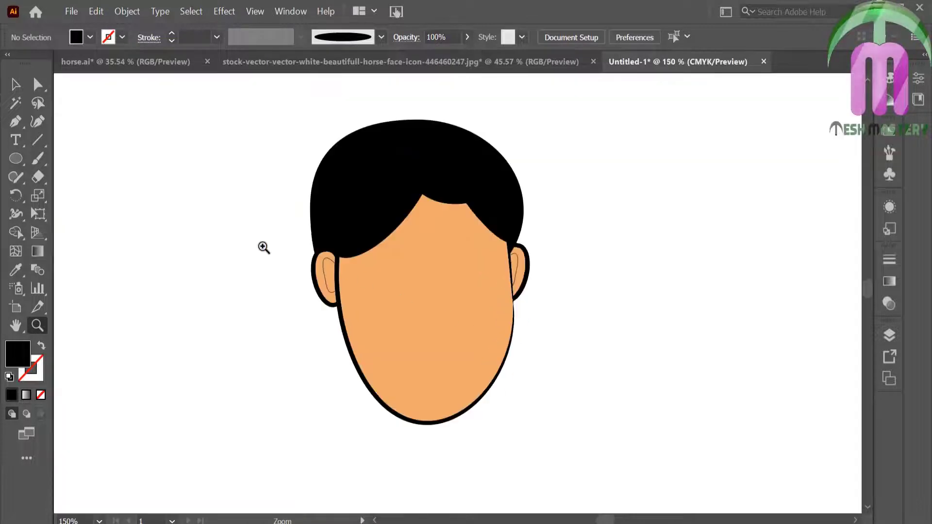
click(35, 160)
drag(634, 244, 708, 227)
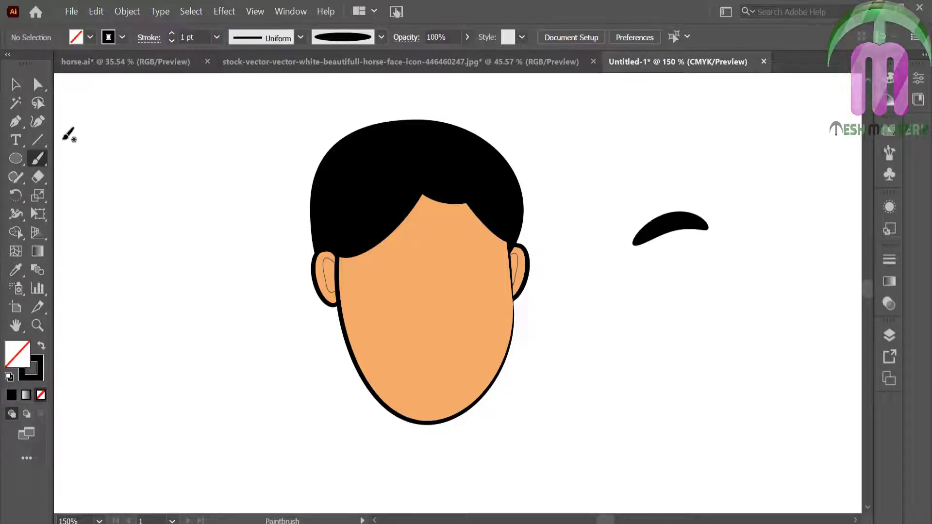
Thin the stroke to 0.25 pt, scale it down, and place it on the face's upper right
click(16, 85)
click(641, 235)
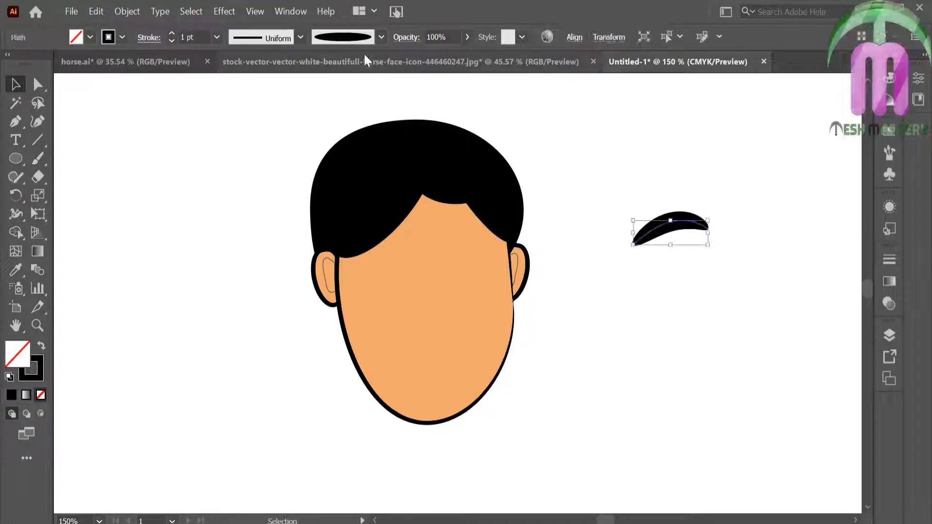
click(303, 36)
click(217, 36)
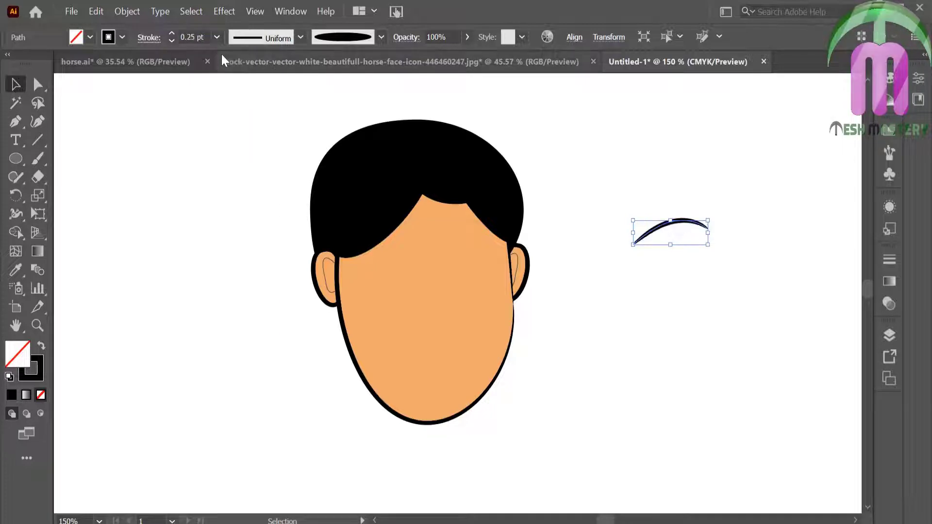
click(693, 217)
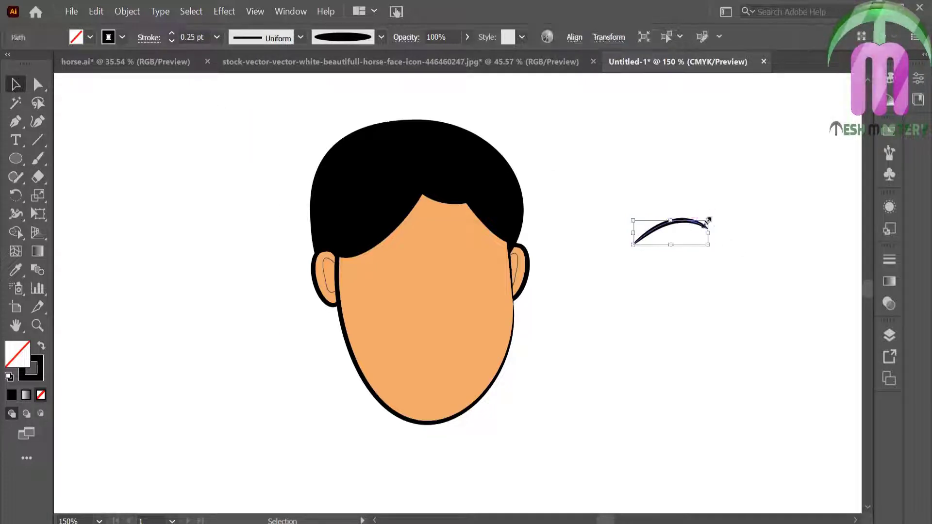
drag(709, 221, 490, 255)
click(696, 179)
click(616, 187)
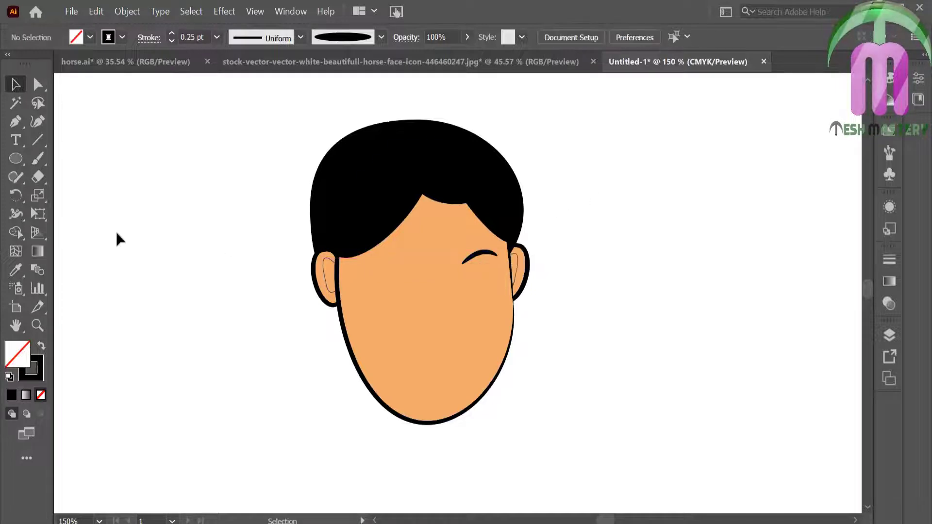
Draw a new ellipse to the left of the head
right_click(10, 160)
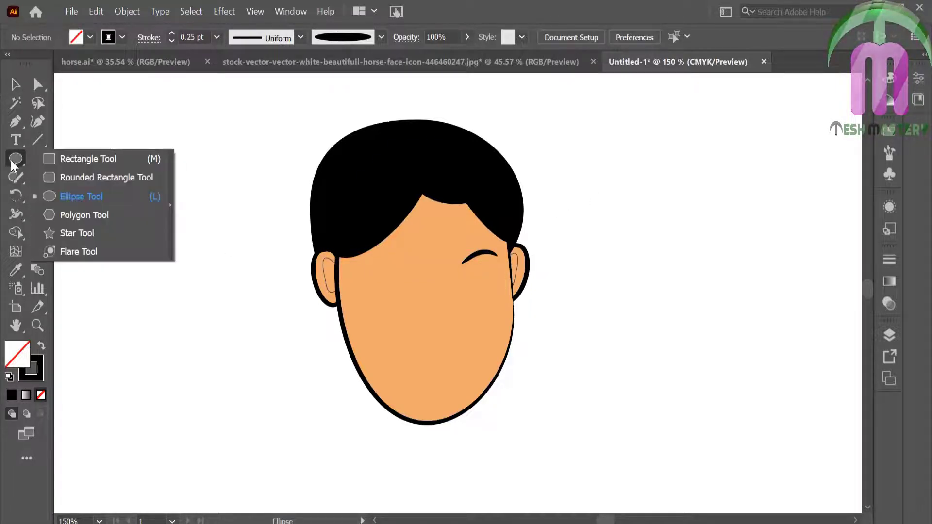
click(62, 196)
drag(81, 189, 253, 263)
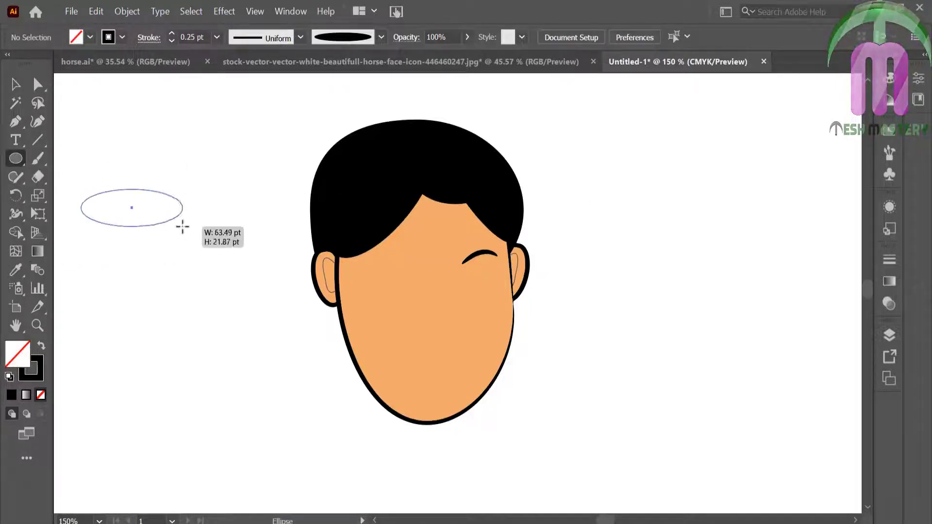
Convert the ellipse's left and right anchors into sharp corners, making a pointed almond shape
key(a)
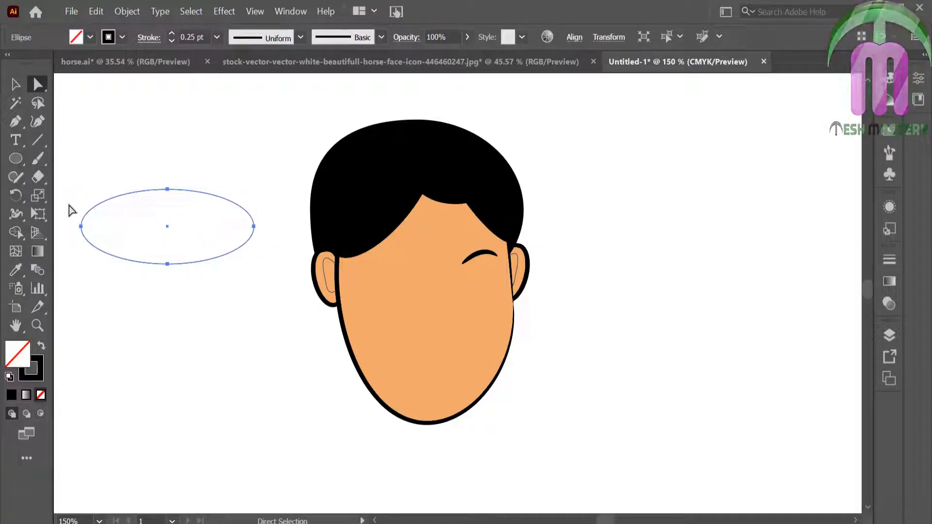
click(81, 226)
drag(81, 206, 80, 226)
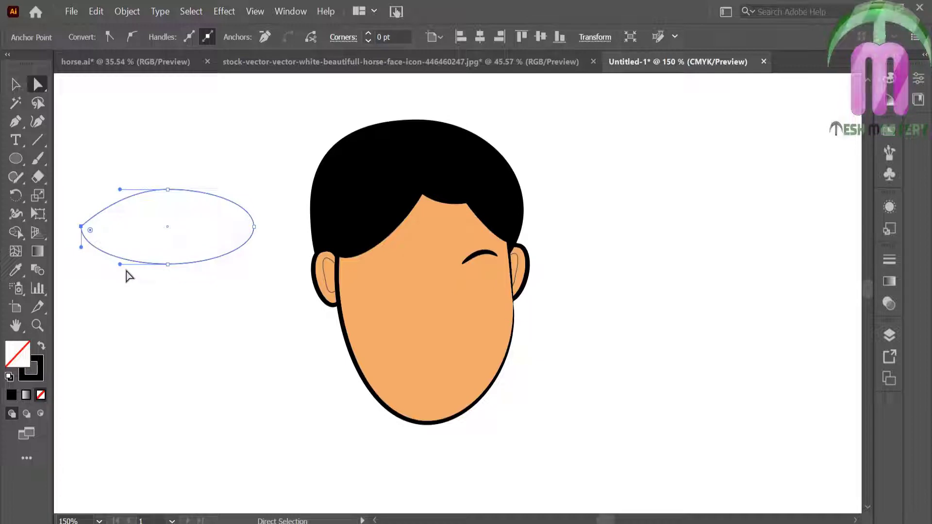
drag(81, 226, 82, 226)
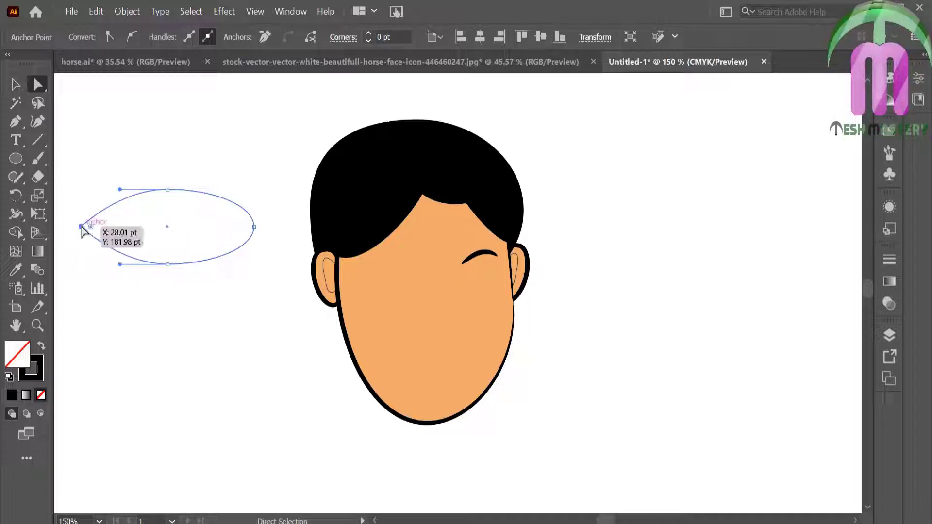
click(263, 239)
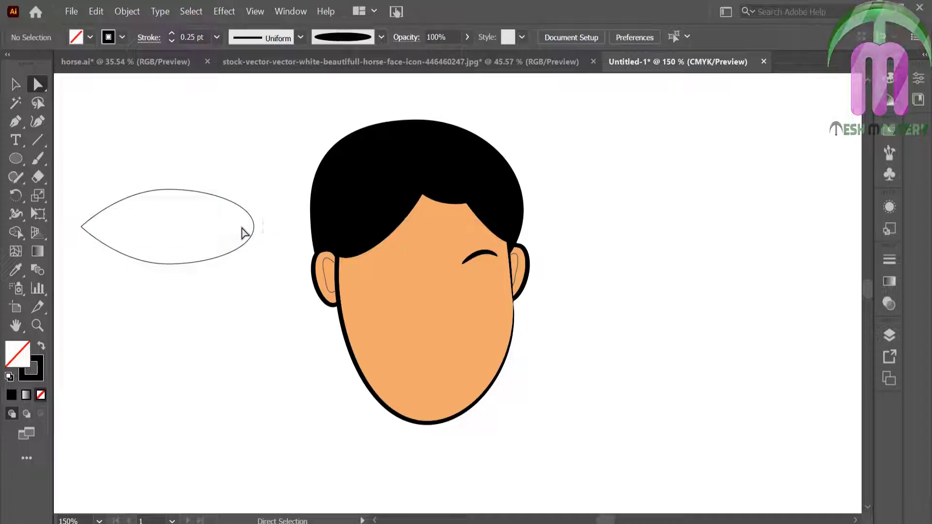
click(254, 225)
drag(254, 207, 254, 226)
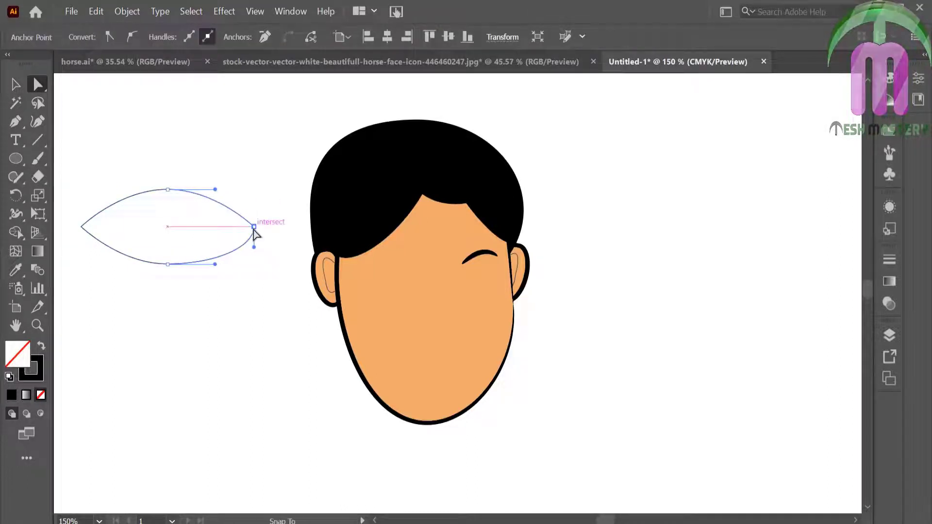
Scale the almond shape down to eye size, about 29 by 12 pt, and zoom in on it
click(19, 83)
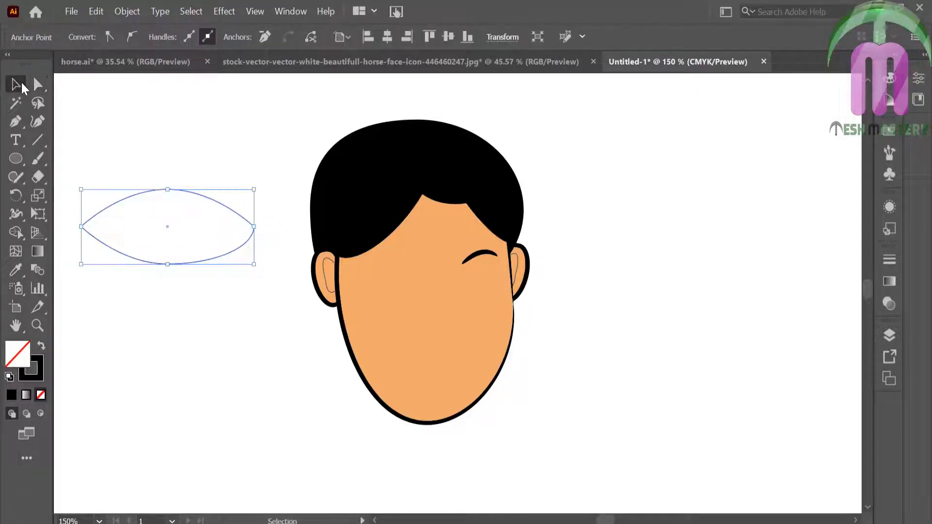
click(114, 167)
click(203, 264)
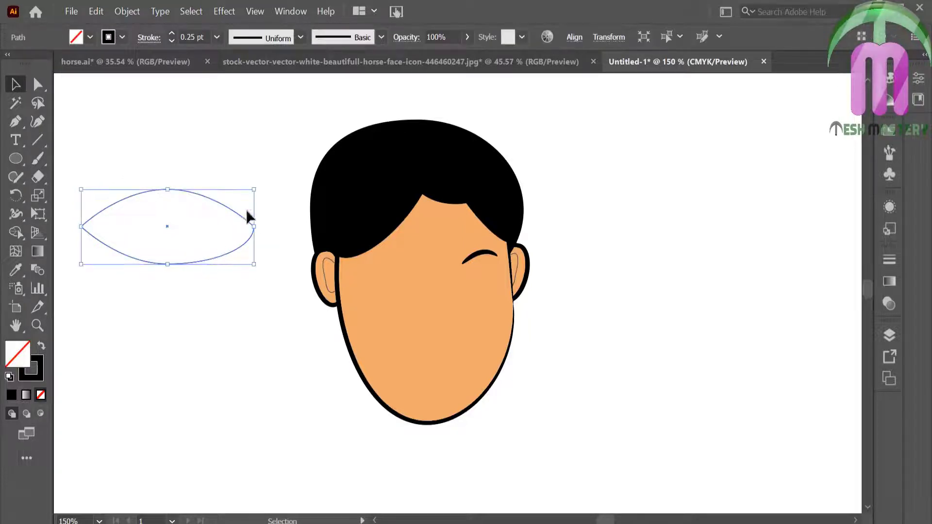
drag(254, 190, 192, 209)
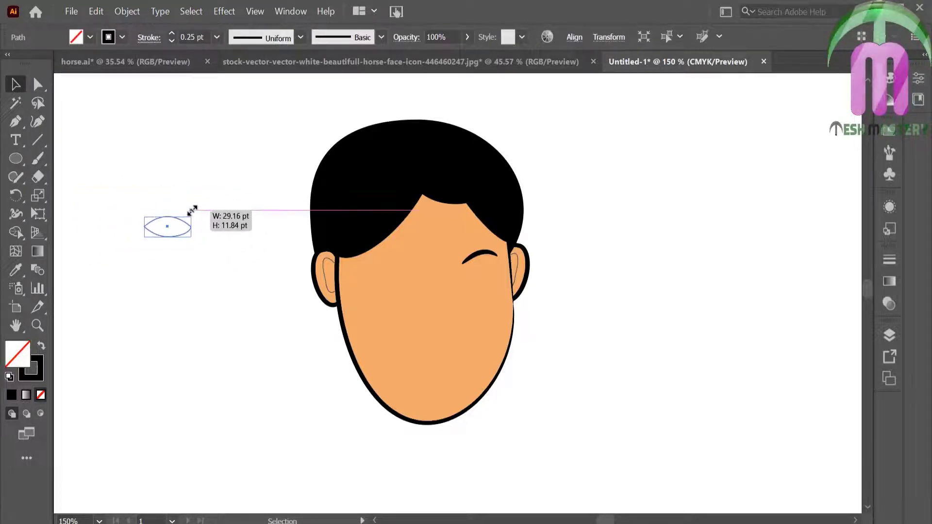
click(235, 213)
click(37, 325)
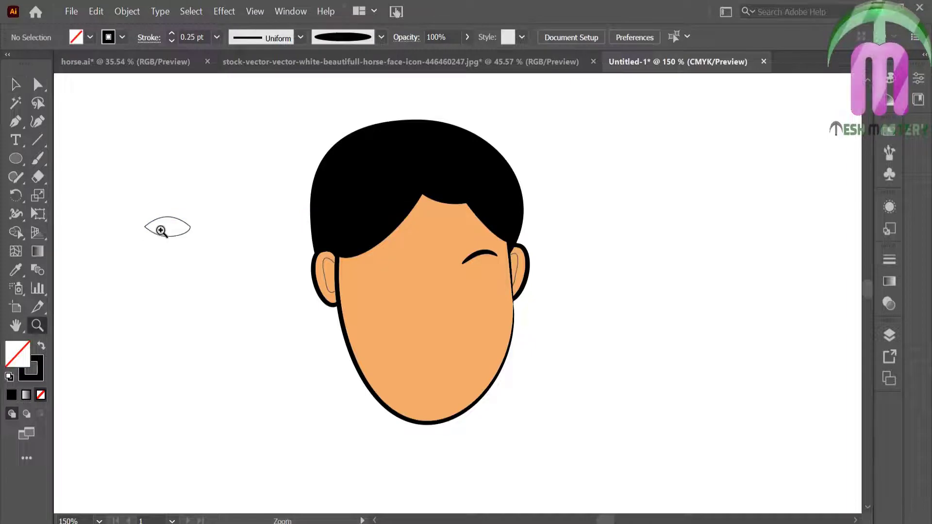
click(170, 224)
mouse_move(428, 271)
mouse_down()
mouse_move(506, 401)
mouse_move(562, 427)
mouse_up()
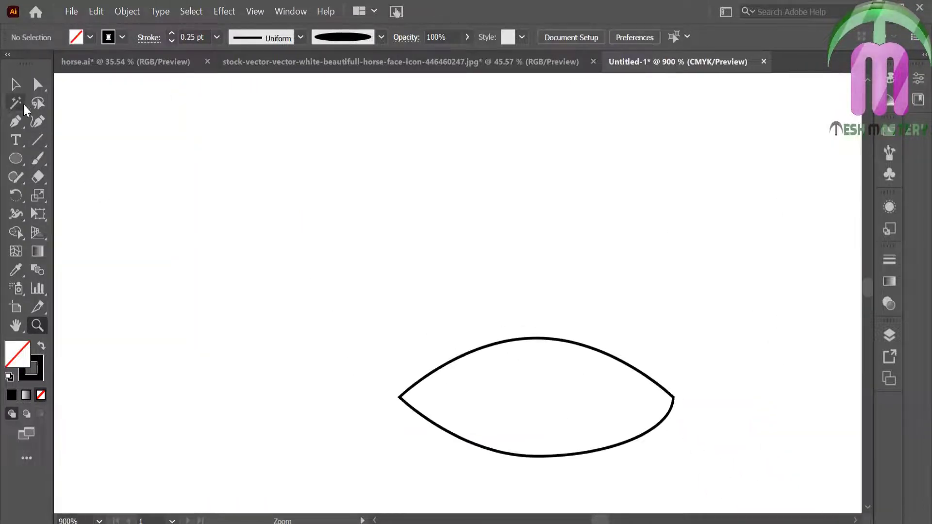
Fill the eye outline with white (FFFFFF)
click(15, 85)
click(422, 374)
double_click(20, 356)
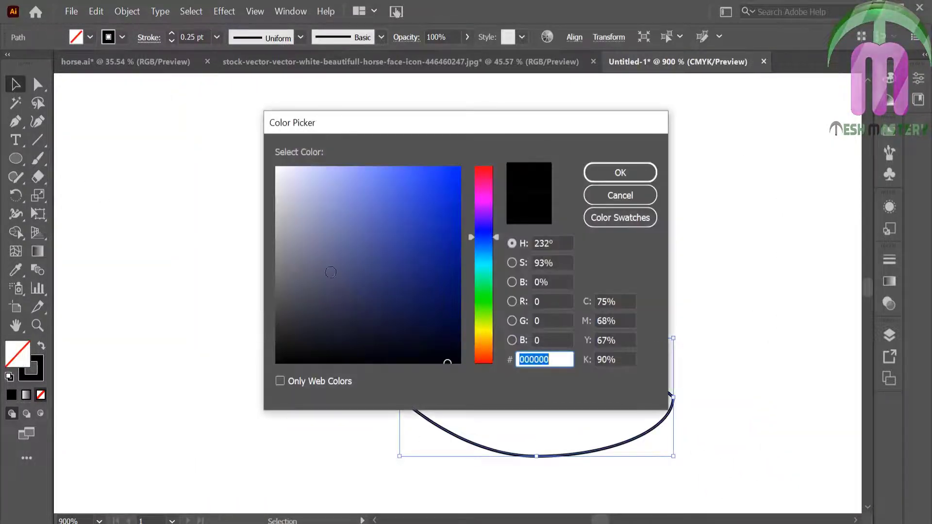
click(277, 166)
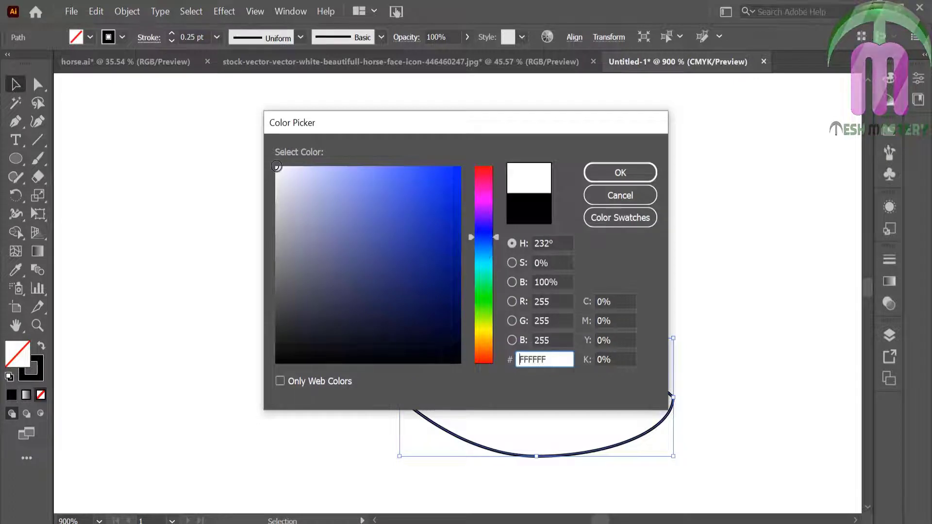
click(615, 180)
Draw a 13.77 pt iris circle across the middle of the eye
click(125, 197)
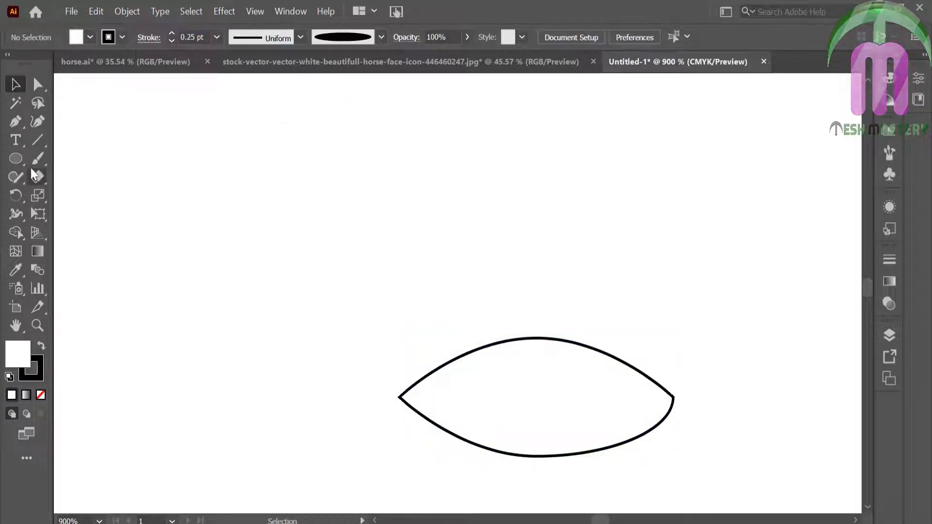
click(16, 158)
drag(479, 325, 586, 467)
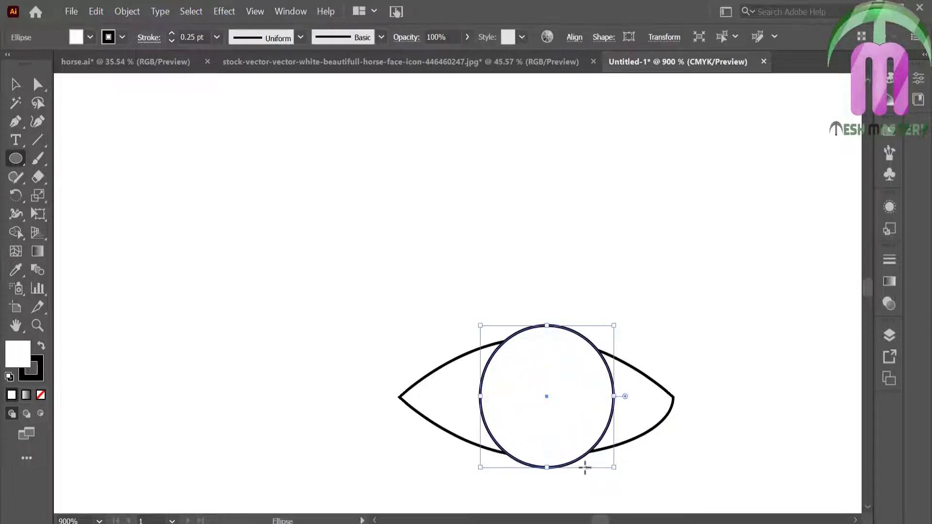
Fill the iris circle with dark navy
double_click(21, 355)
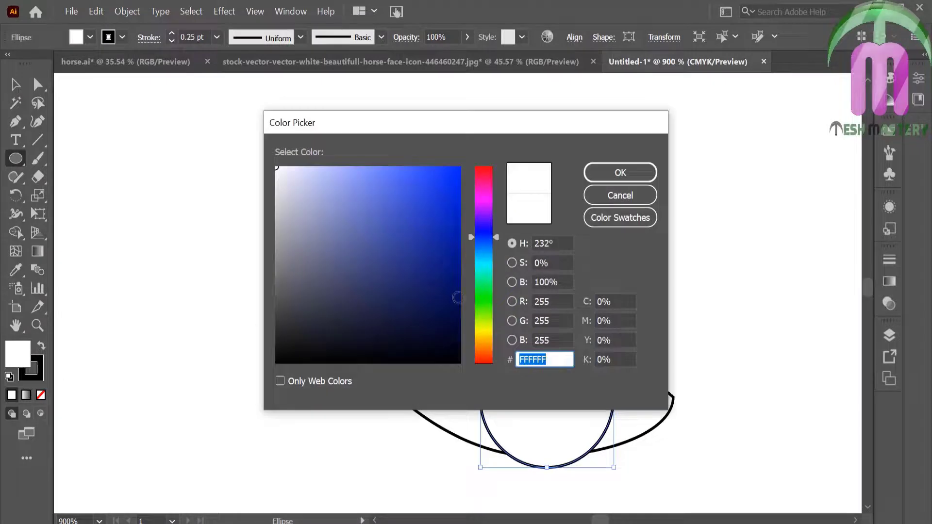
click(454, 286)
click(642, 173)
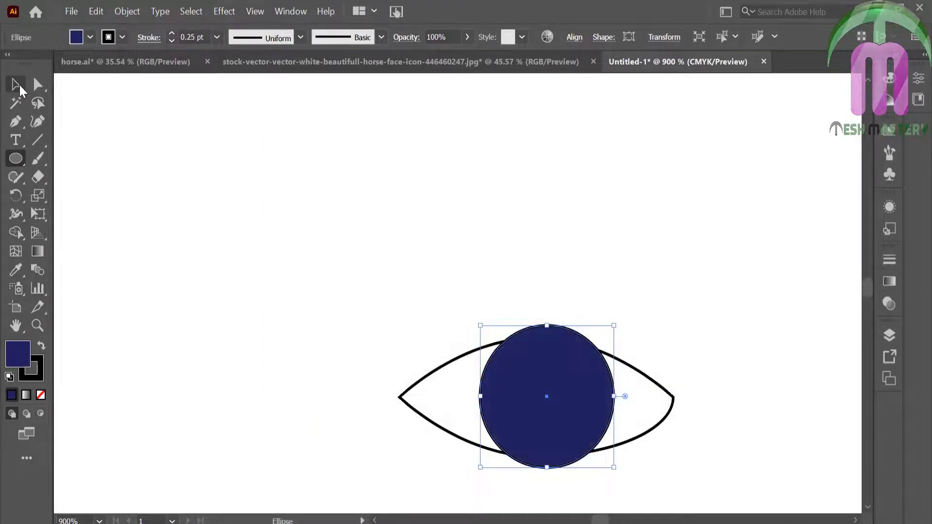
click(15, 84)
click(213, 187)
click(599, 414)
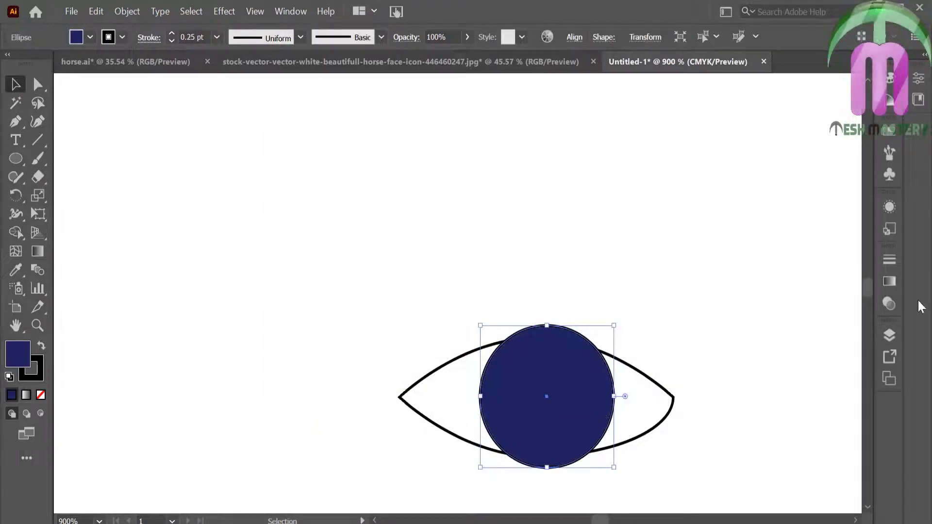
Apply a radial gradient to the circle and reposition its stops and midpoint
click(889, 281)
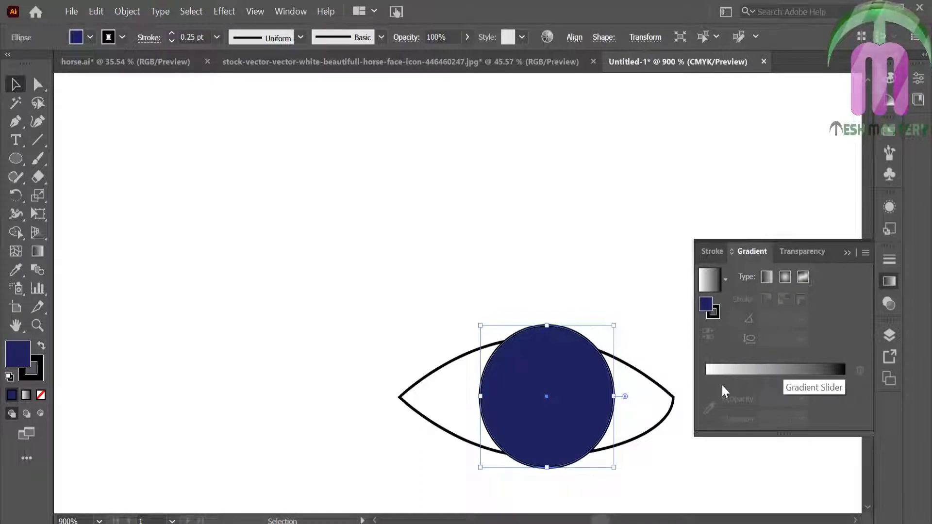
click(775, 370)
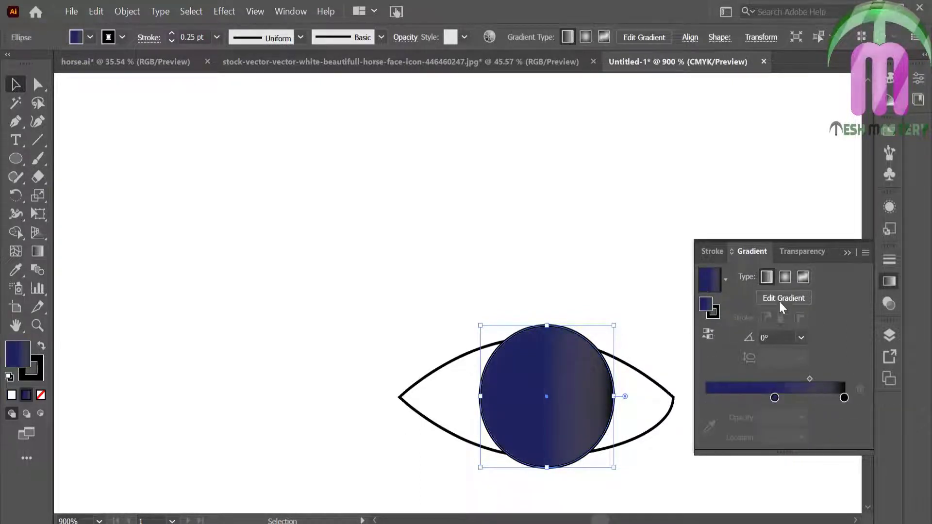
click(786, 276)
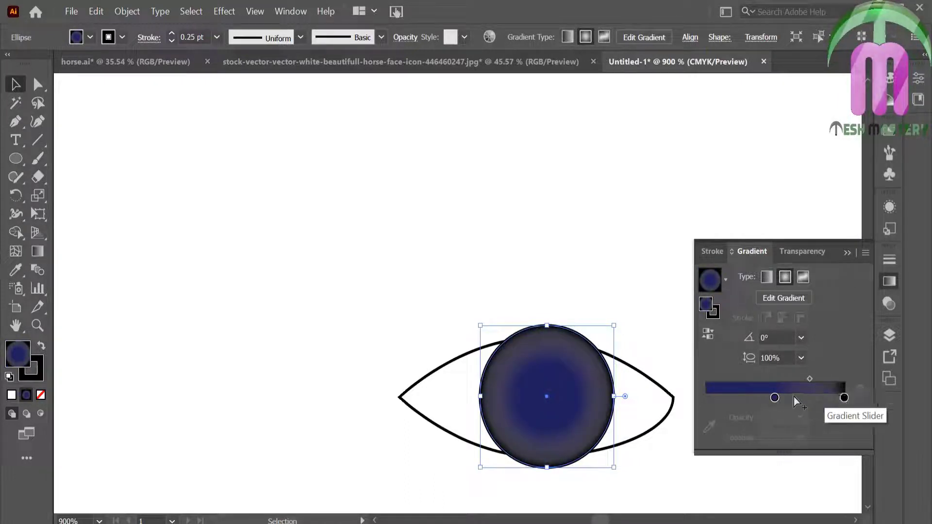
drag(775, 398, 697, 397)
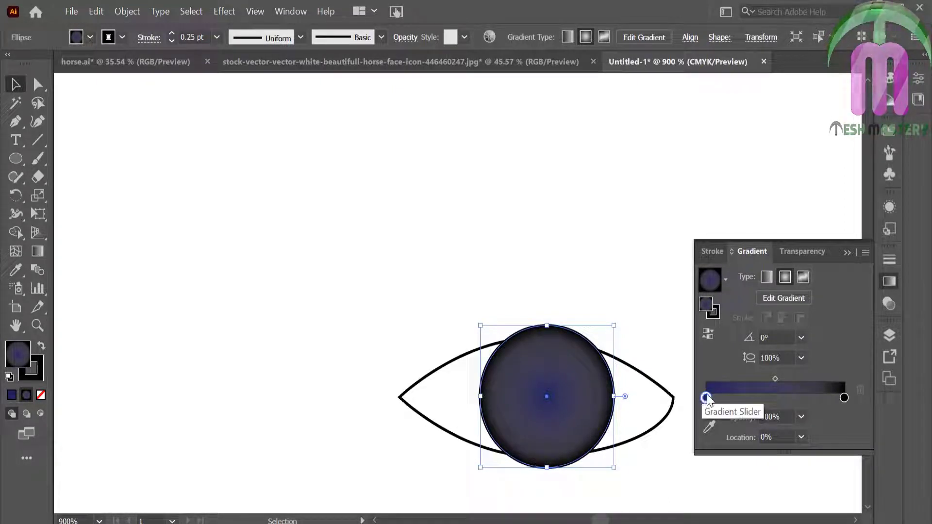
mouse_move(845, 398)
mouse_down()
mouse_move(793, 397)
mouse_move(872, 397)
mouse_up()
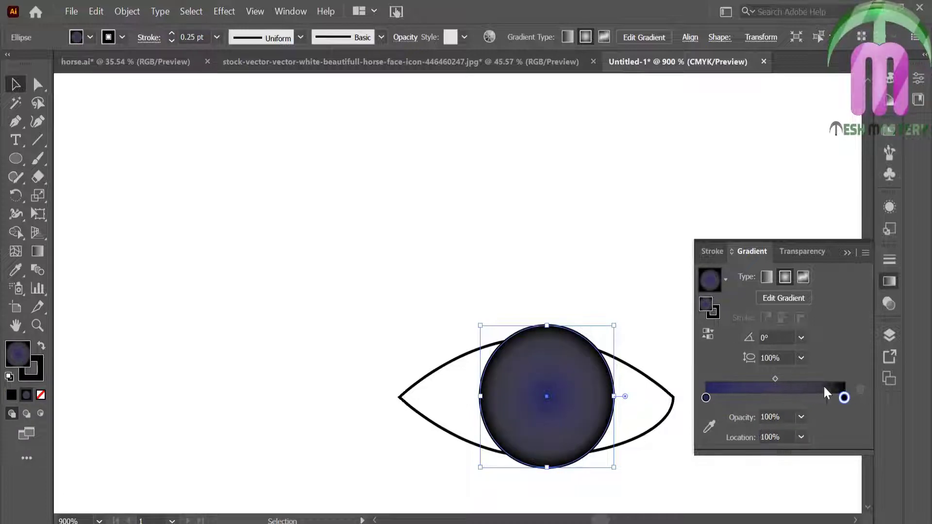
drag(775, 379, 740, 379)
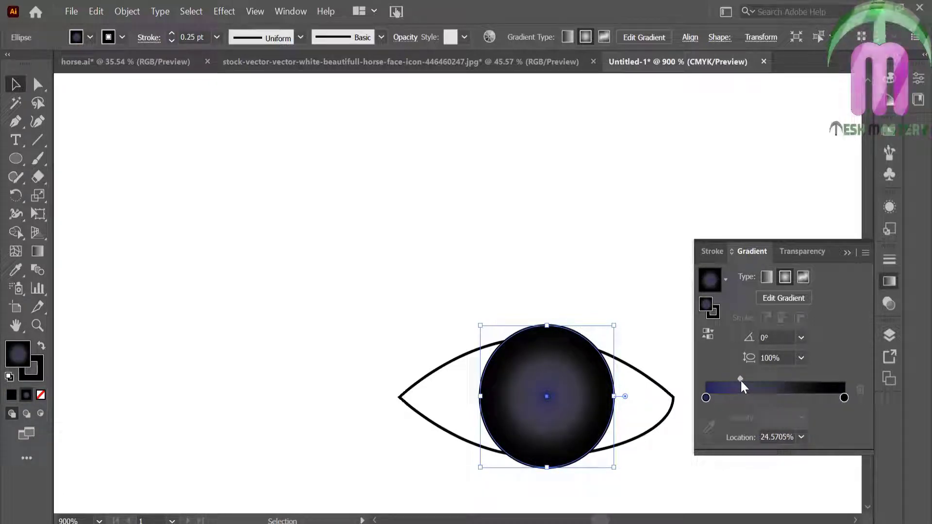
Tint the gradient's starting stop a dark reddish brown with less cyan
click(705, 398)
double_click(705, 398)
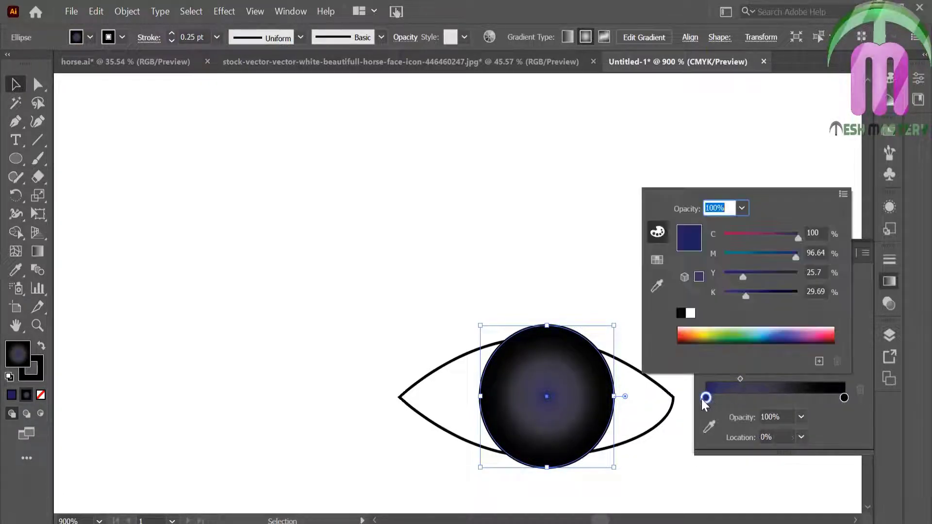
mouse_move(747, 291)
mouse_down()
mouse_move(784, 297)
mouse_move(776, 272)
mouse_up()
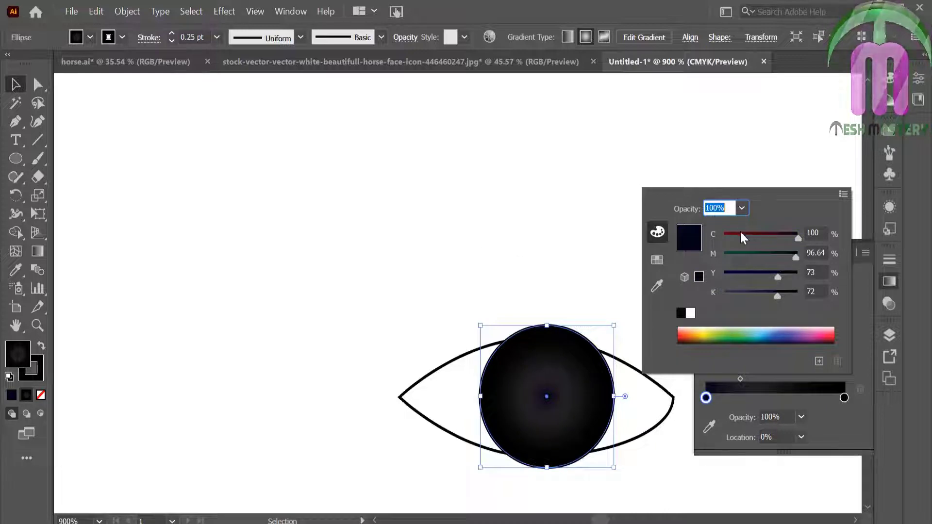
click(754, 234)
drag(757, 234, 771, 234)
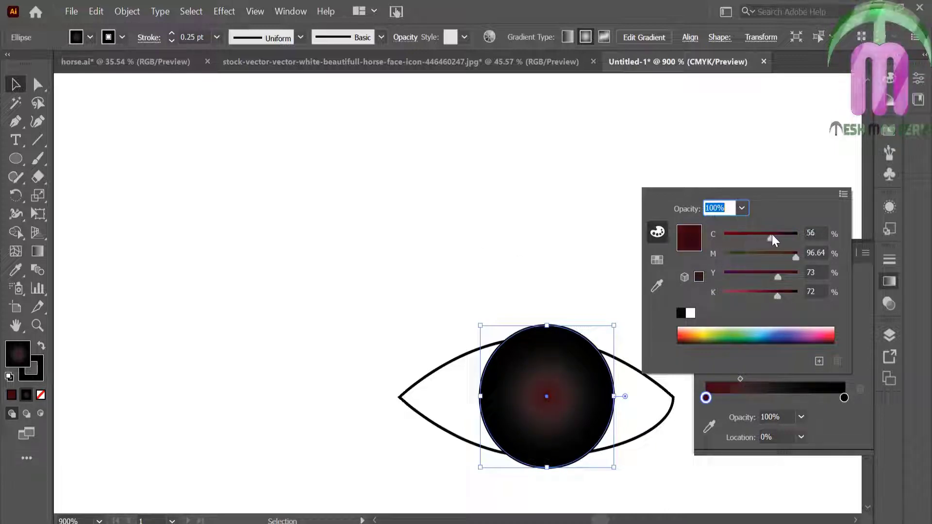
click(545, 268)
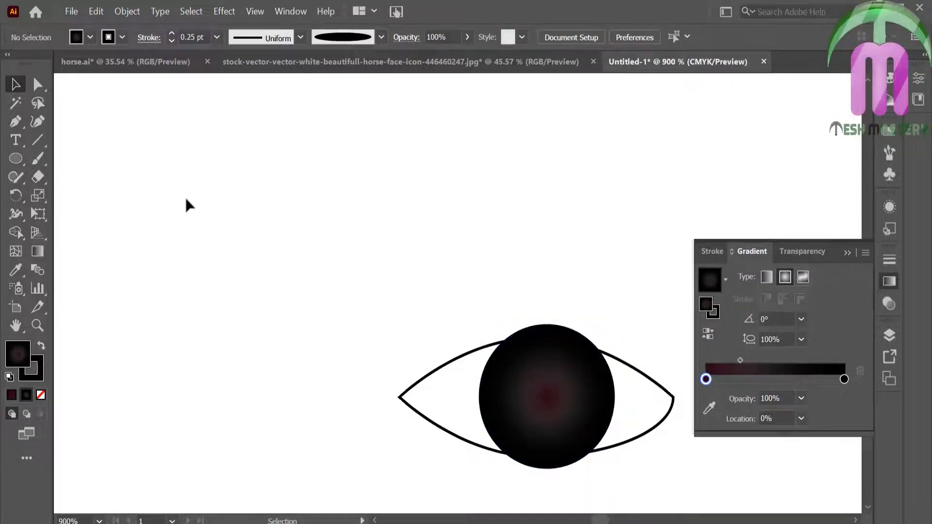
Add an outline-free black pupil on the iris, shaped into a short oval low in the iris
drag(69, 317, 139, 390)
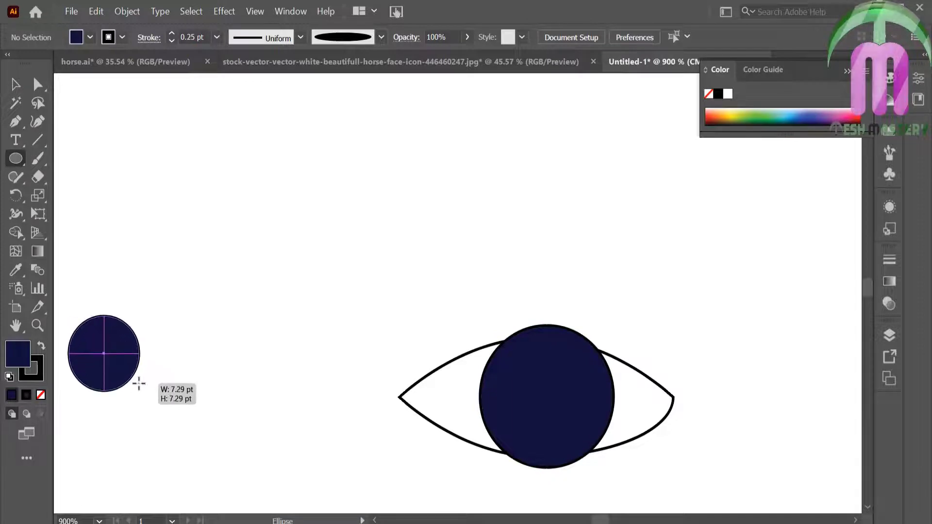
click(40, 394)
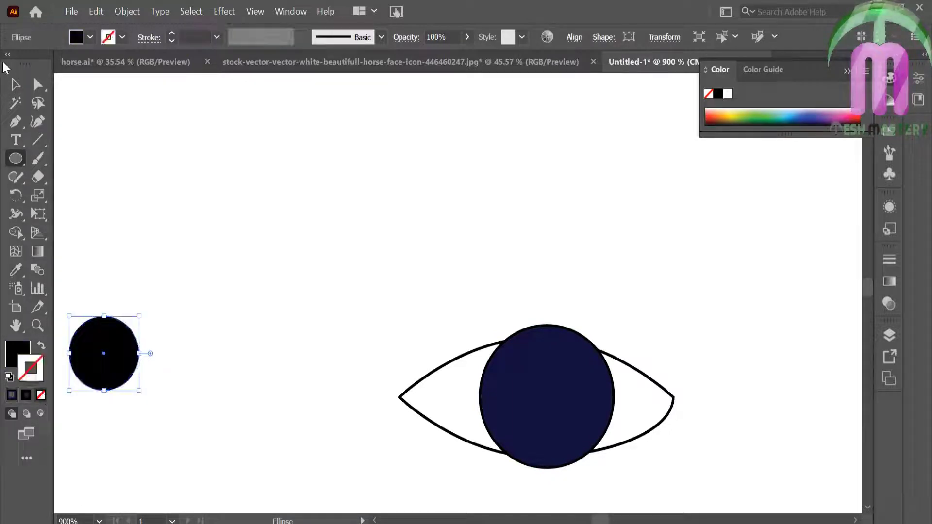
click(18, 87)
drag(103, 357, 545, 399)
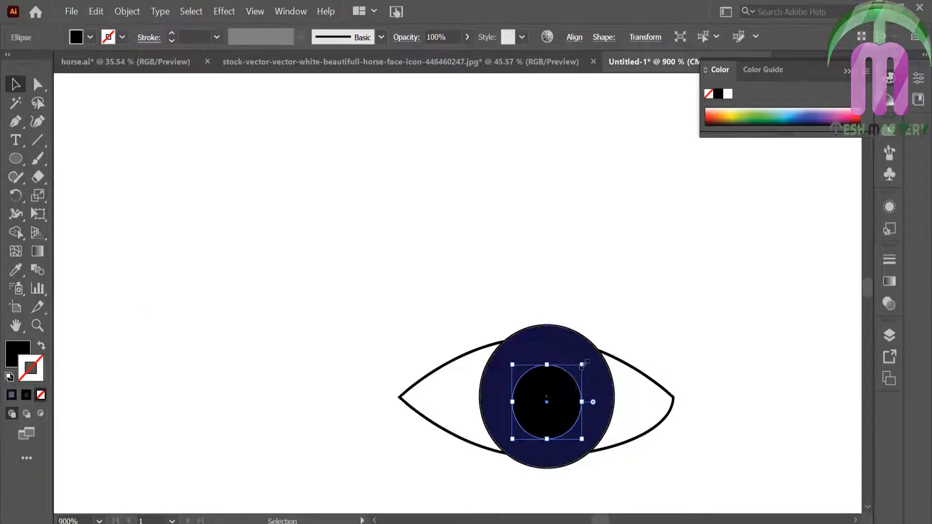
drag(580, 365, 592, 325)
drag(554, 386, 548, 406)
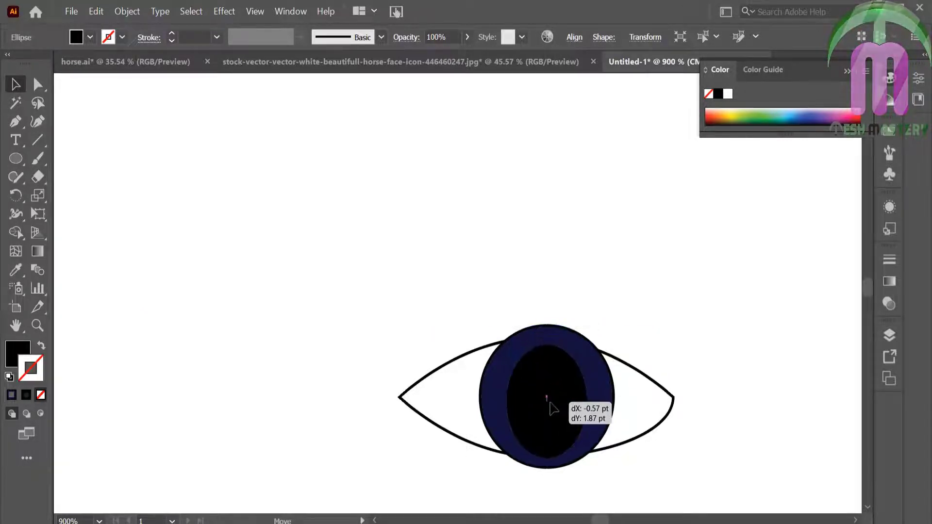
drag(549, 345, 548, 359)
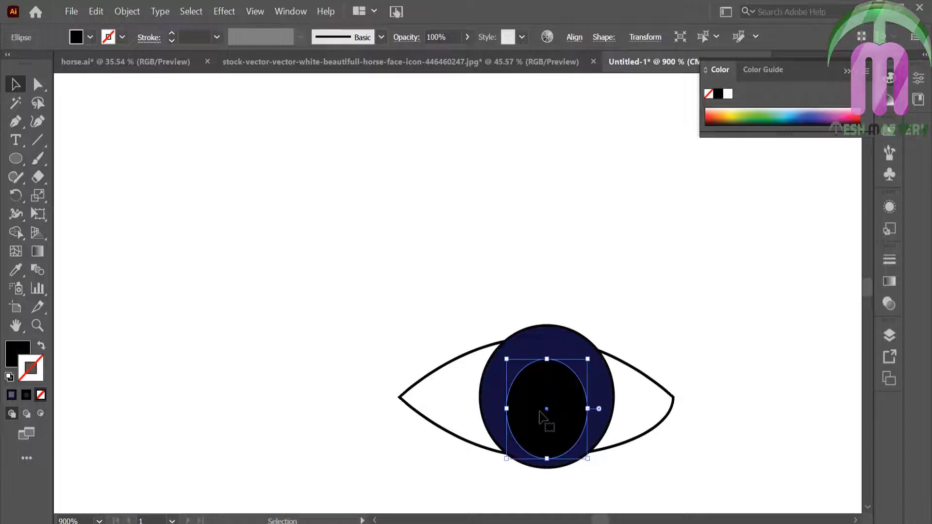
drag(545, 417, 543, 430)
click(541, 290)
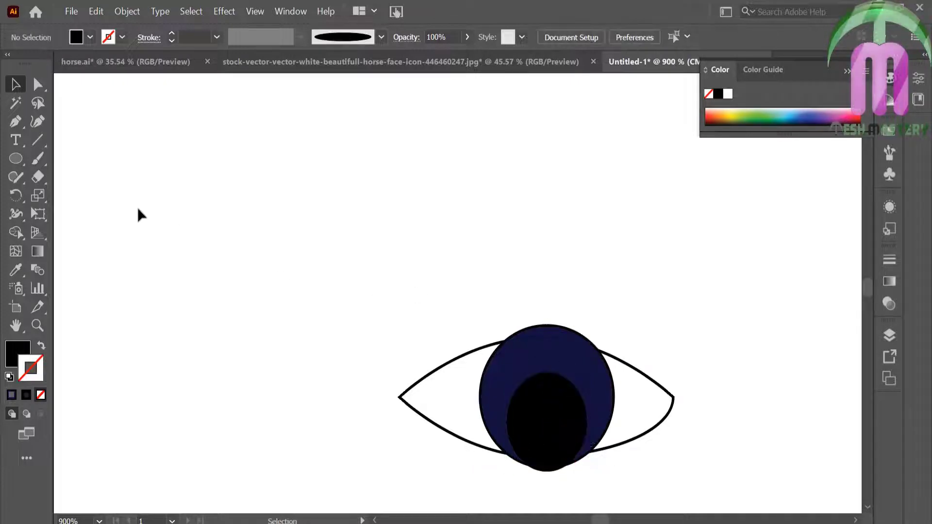
Draw two small white highlights, one on the iris and one on the pupil, then select the whole eye
drag(502, 349, 530, 371)
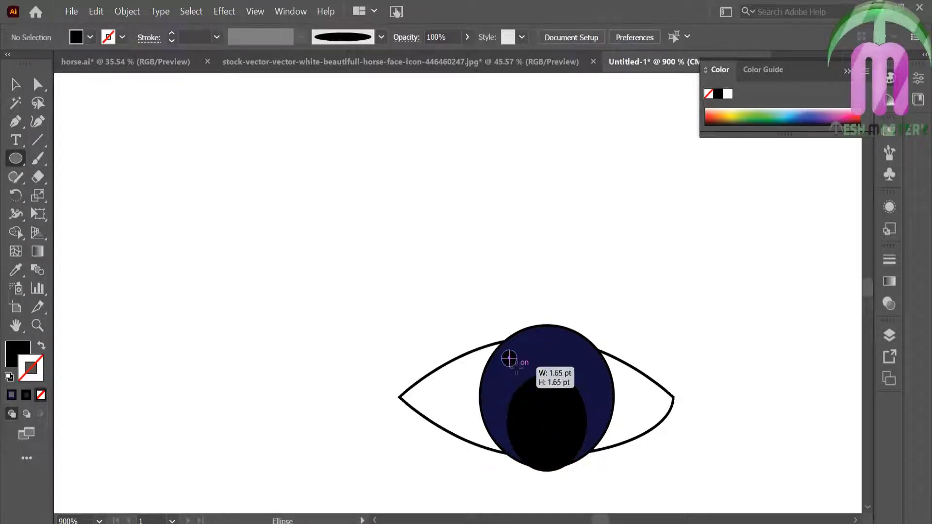
drag(561, 431, 576, 446)
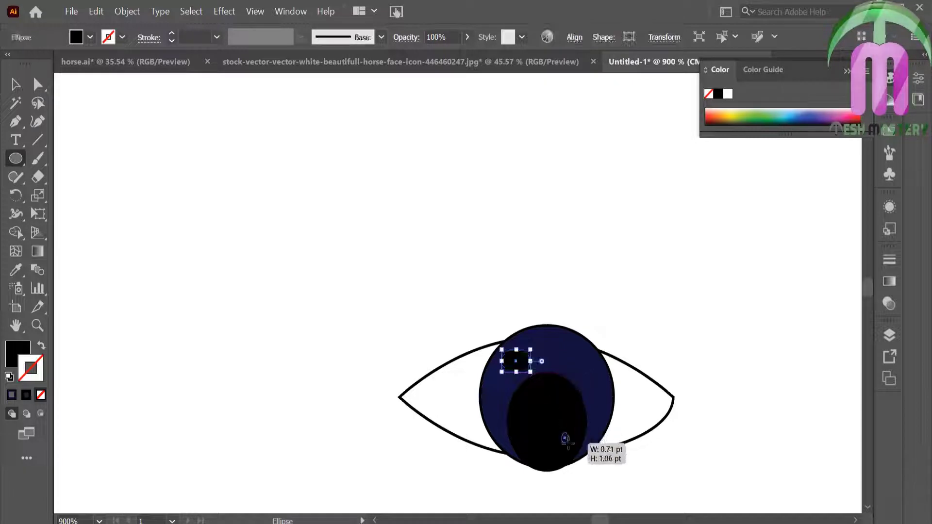
click(16, 270)
click(437, 389)
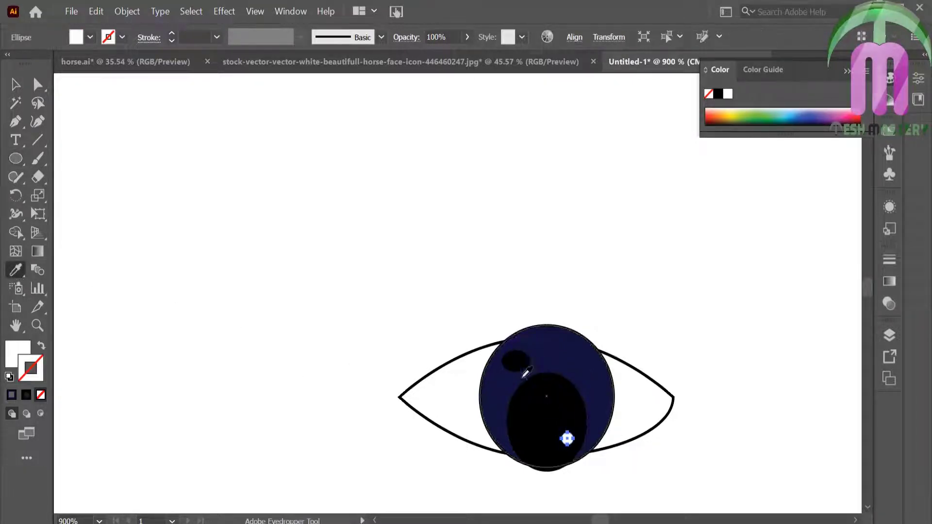
alt+click(515, 361)
click(15, 85)
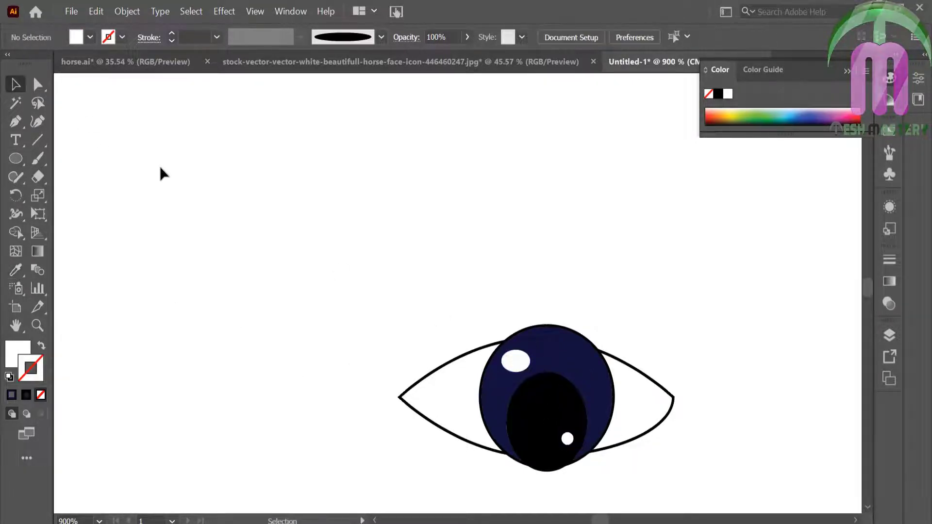
drag(398, 282, 636, 495)
Trim away the iris part sticking out above the eye outline with Shape Builder
click(22, 227)
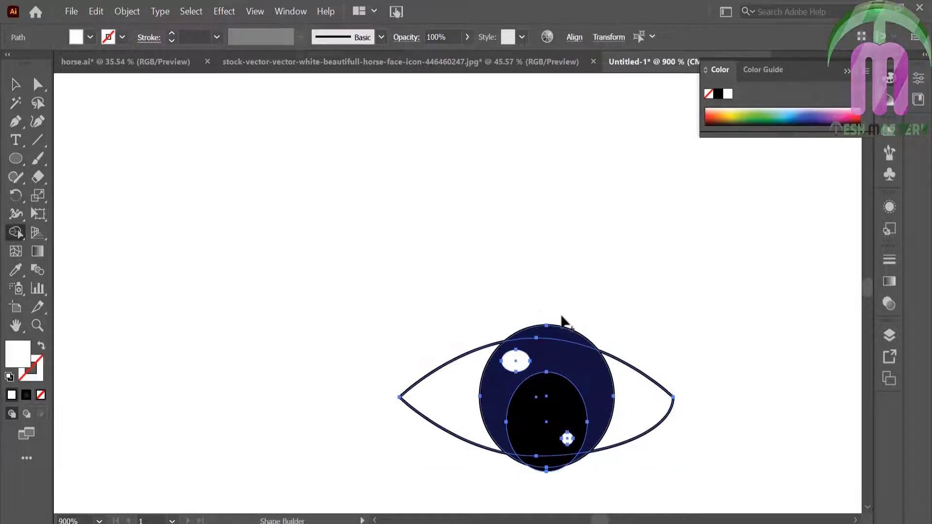
alt+click(557, 333)
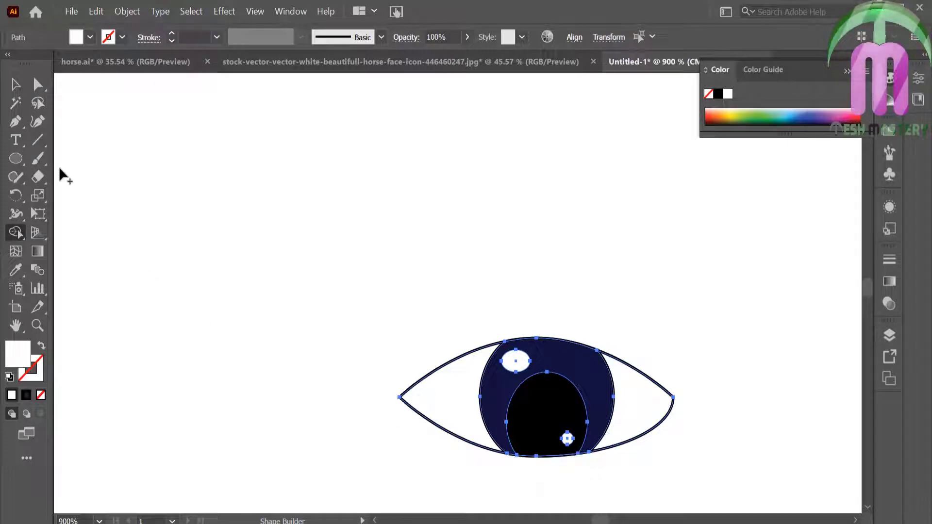
click(14, 85)
click(206, 247)
Move the finished eye onto the face under the right eyebrow and zoom in
key(ctrl+0)
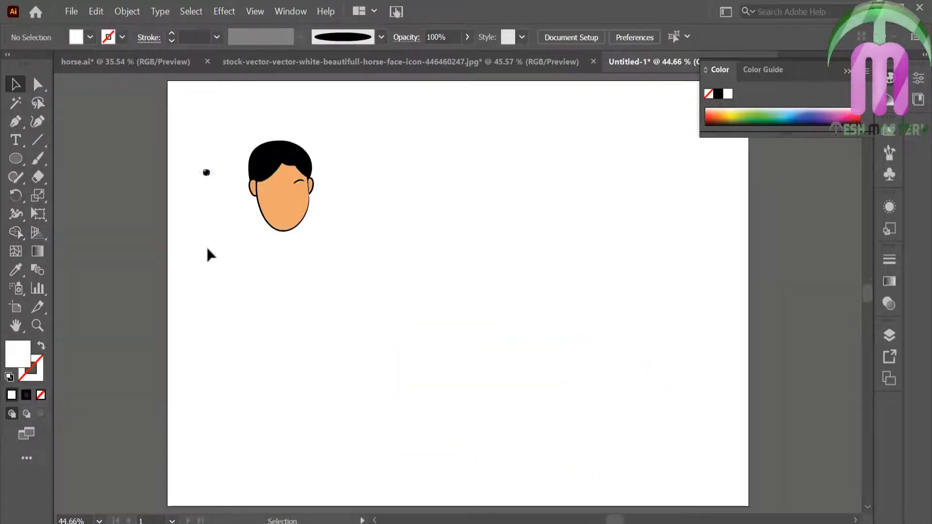
click(205, 175)
click(223, 186)
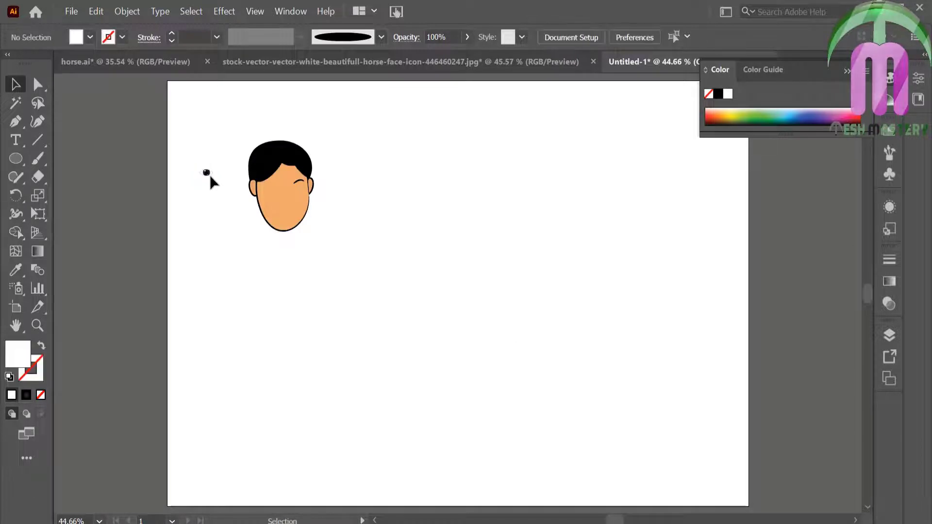
mouse_move(209, 175)
mouse_down()
mouse_move(296, 204)
mouse_move(300, 192)
mouse_up()
click(179, 234)
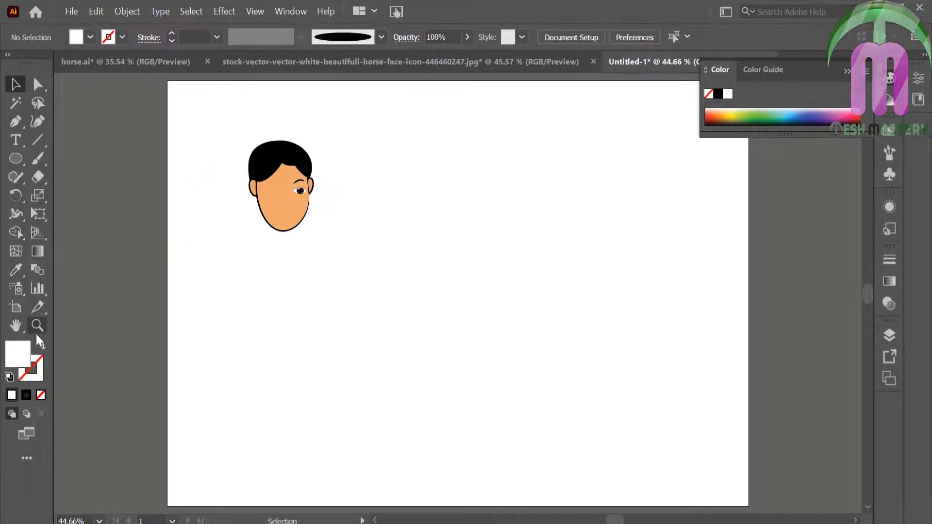
drag(227, 151, 427, 322)
Move the eye off the face, ungroup it, and give its outline a tapered brush
click(16, 85)
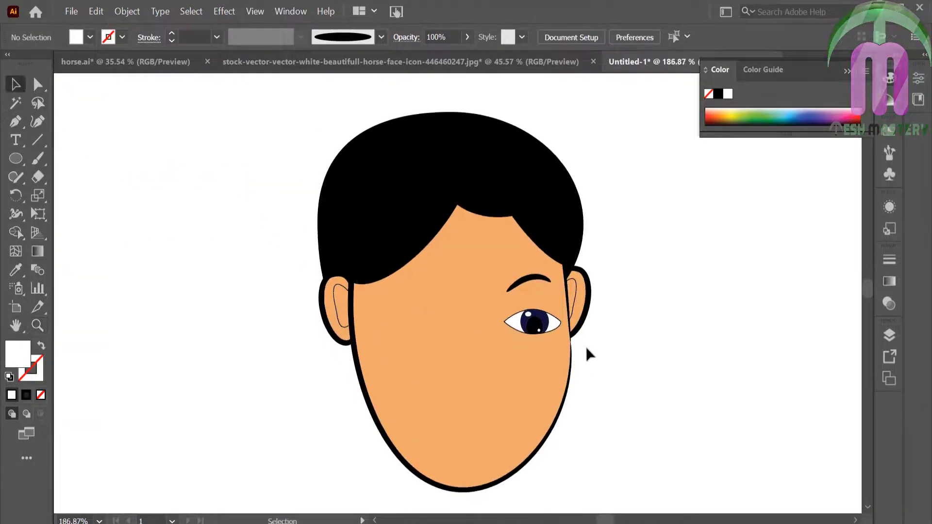
drag(541, 325, 230, 247)
right_click(230, 248)
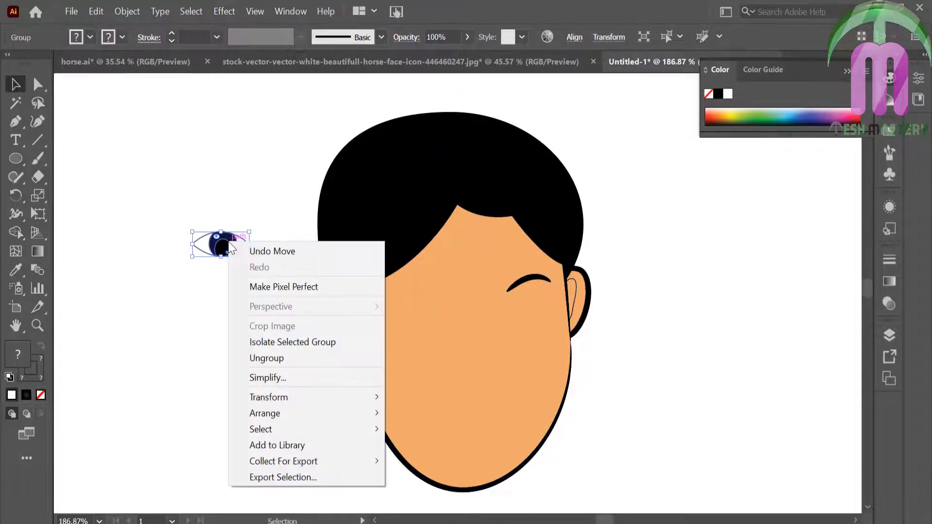
click(271, 357)
click(247, 247)
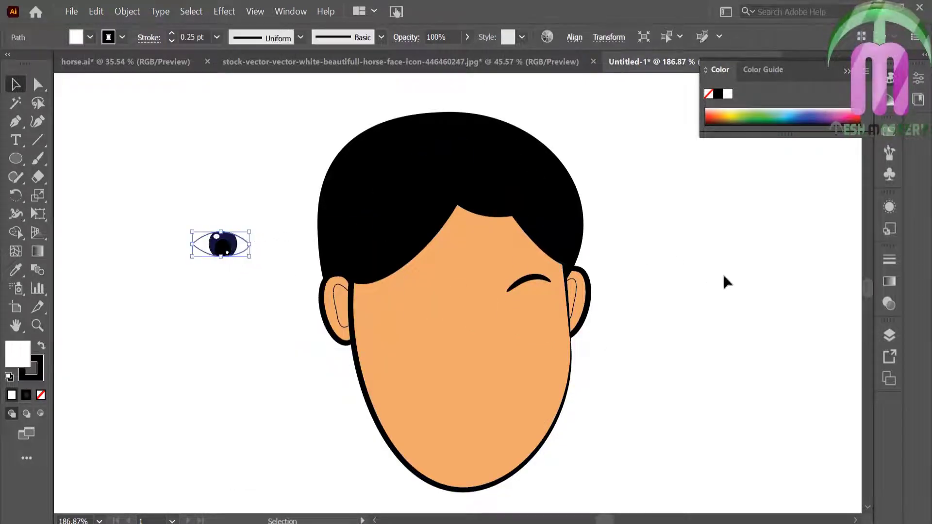
click(890, 158)
click(834, 193)
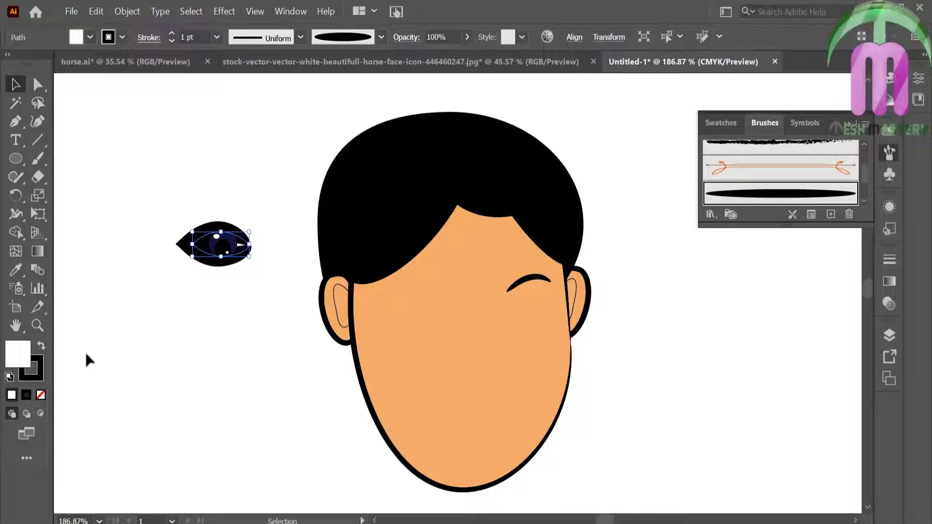
Set the eye outline's stroke weight to 0.05 pt
click(217, 37)
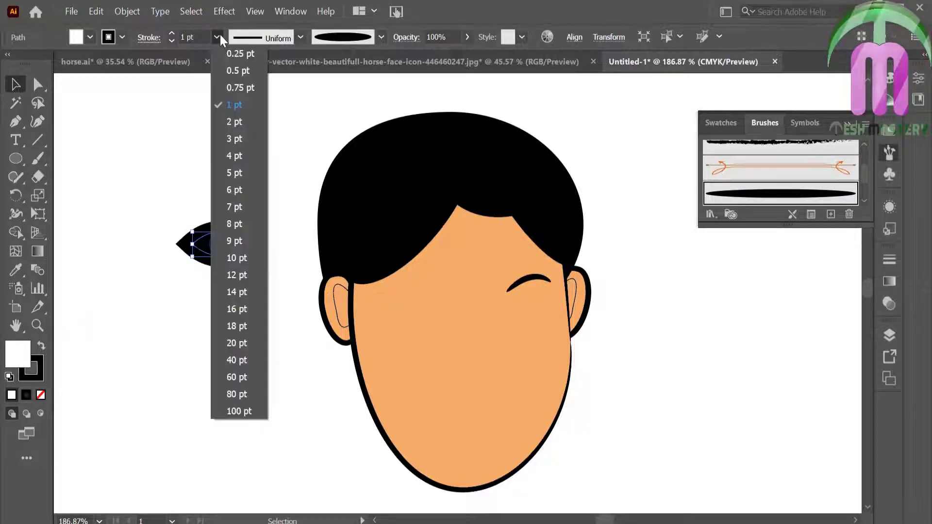
click(223, 53)
click(208, 211)
click(214, 233)
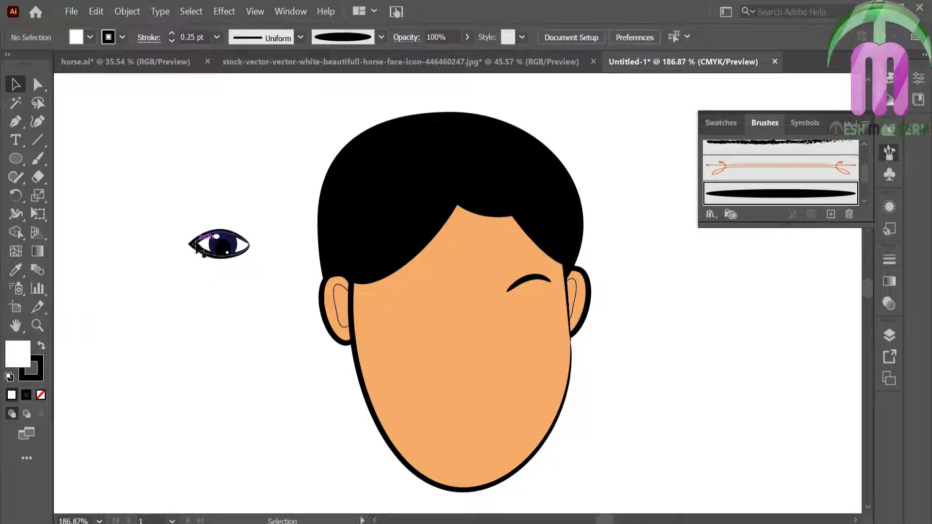
click(217, 37)
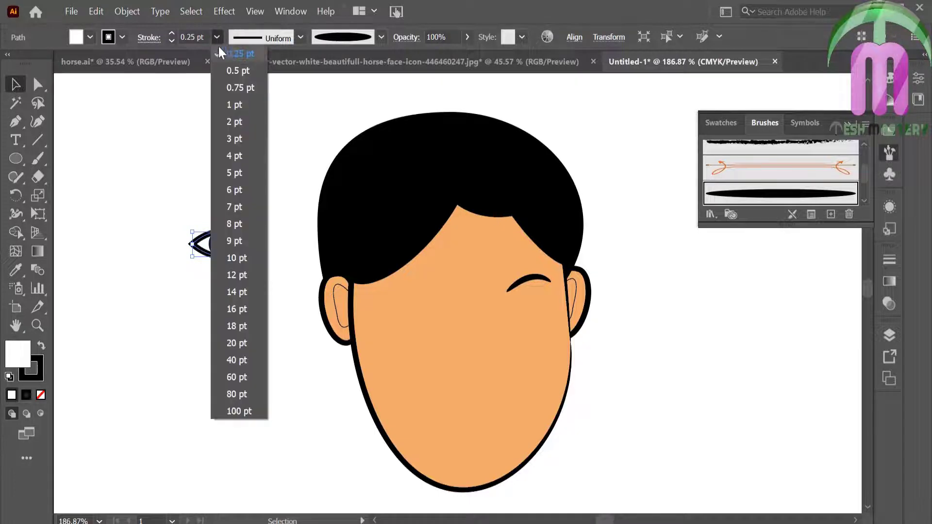
click(193, 36)
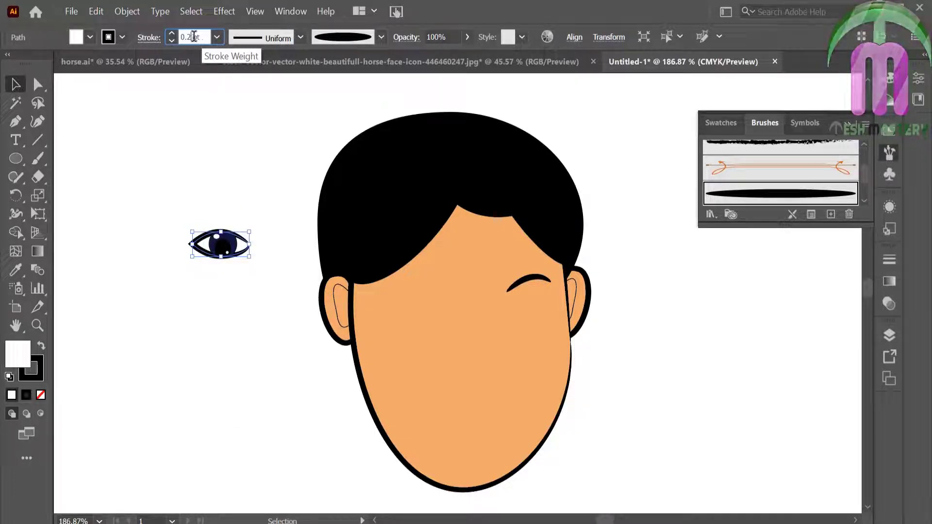
text(0.05)
key(Return)
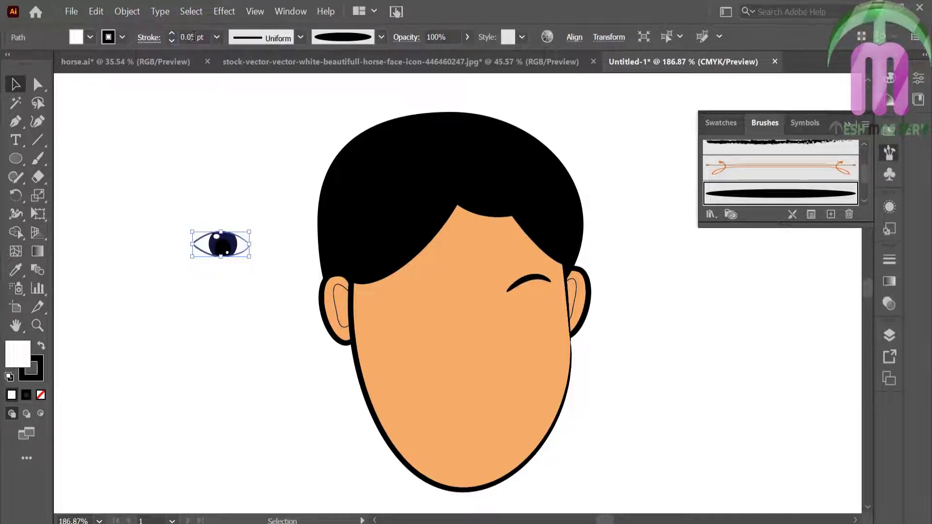
Try the eye group in the left eye position, then move it back beside the head
click(238, 196)
click(211, 248)
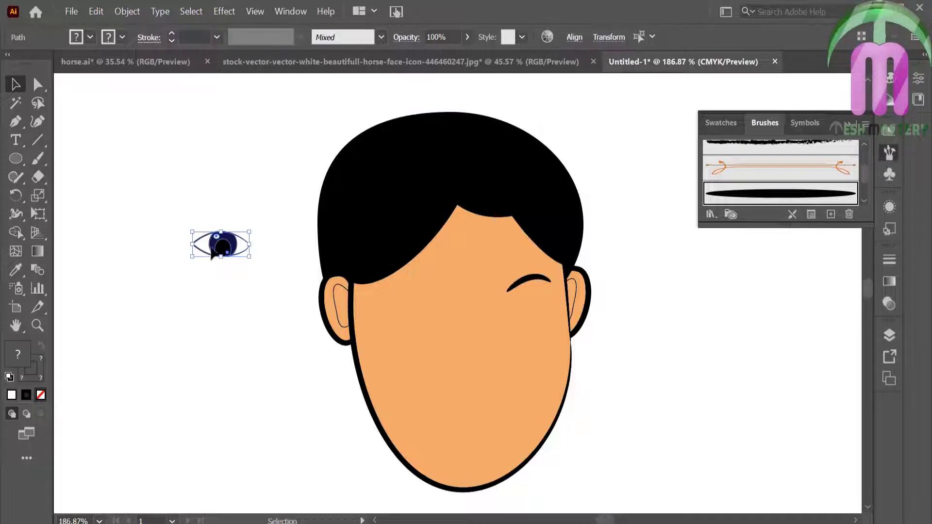
drag(219, 248, 393, 308)
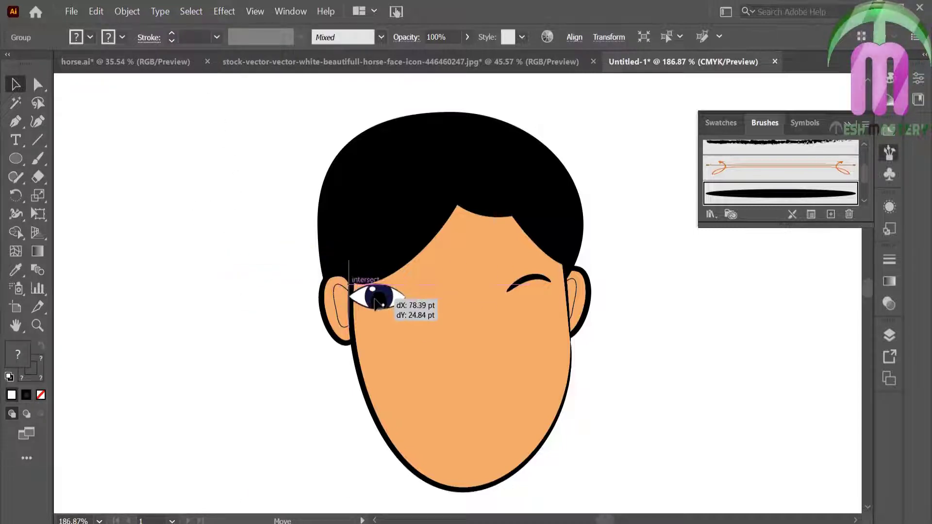
click(211, 318)
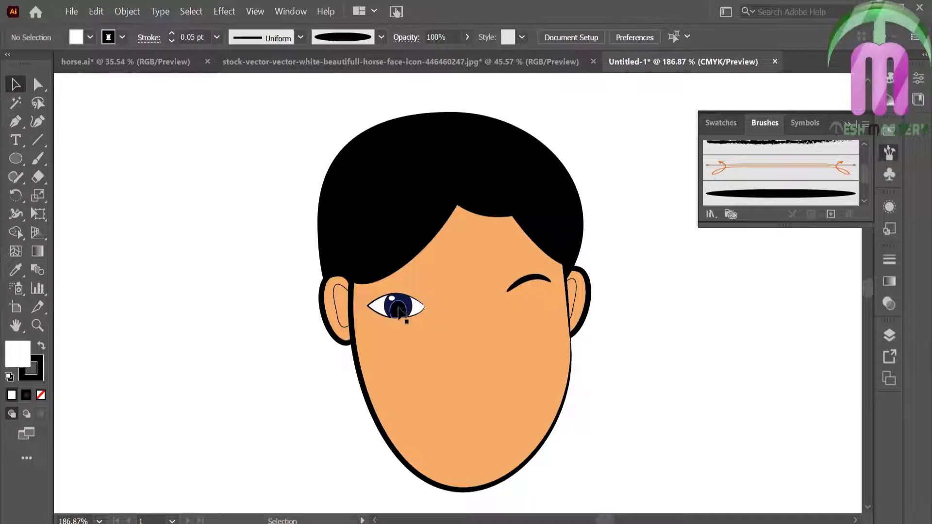
drag(398, 311, 225, 250)
Make a vertically reflected copy of the eye and place it under the right eyebrow
right_click(176, 251)
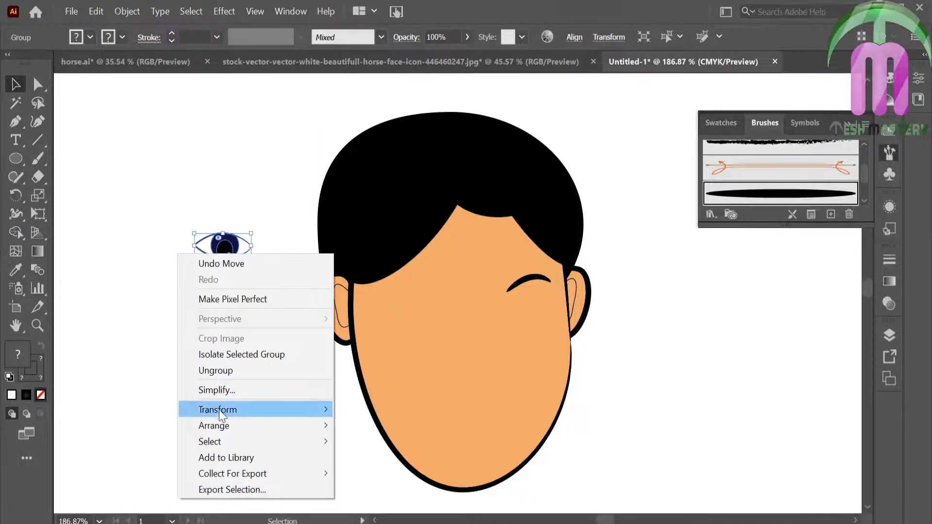
mouse_move(217, 409)
click(375, 458)
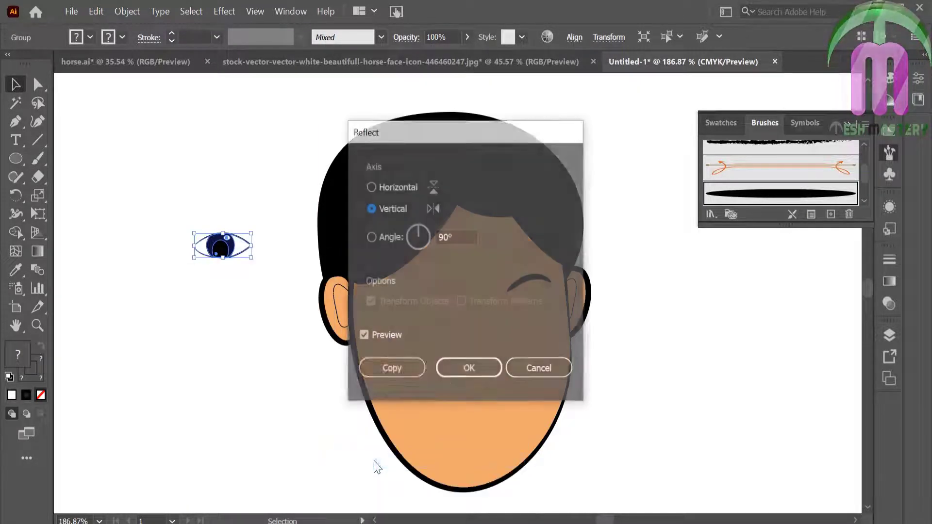
click(416, 372)
mouse_move(225, 258)
mouse_down()
mouse_move(443, 335)
mouse_move(537, 323)
mouse_up()
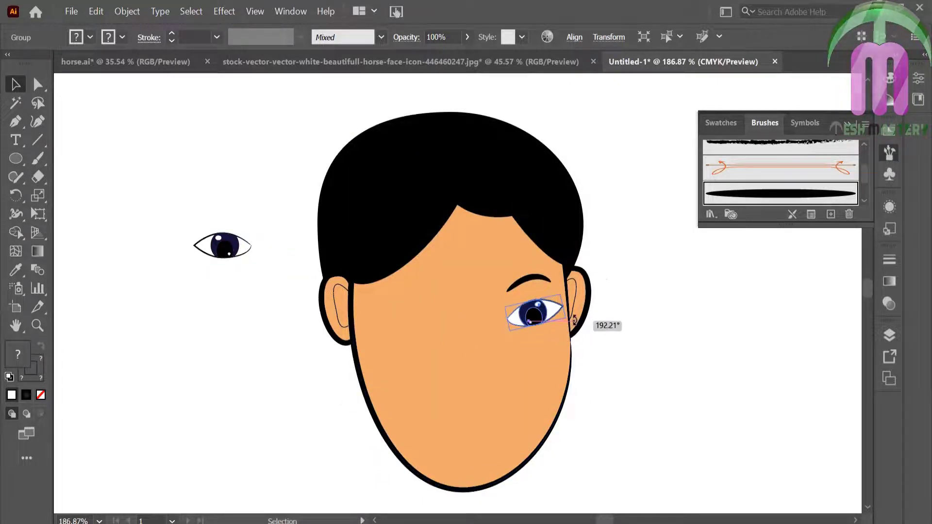
drag(523, 316, 523, 314)
click(610, 369)
Make a reflected copy of the eyebrow and move it to the left side of the face
click(531, 280)
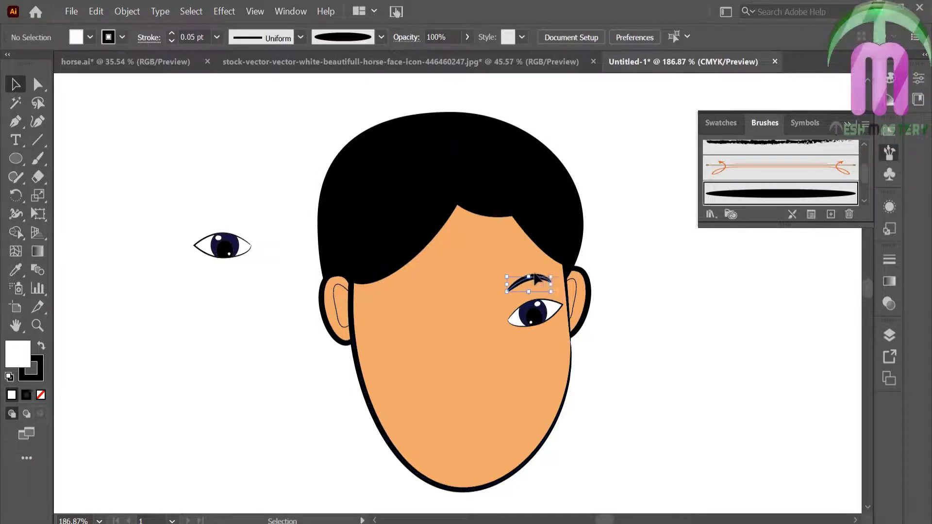
right_click(533, 281)
click(404, 364)
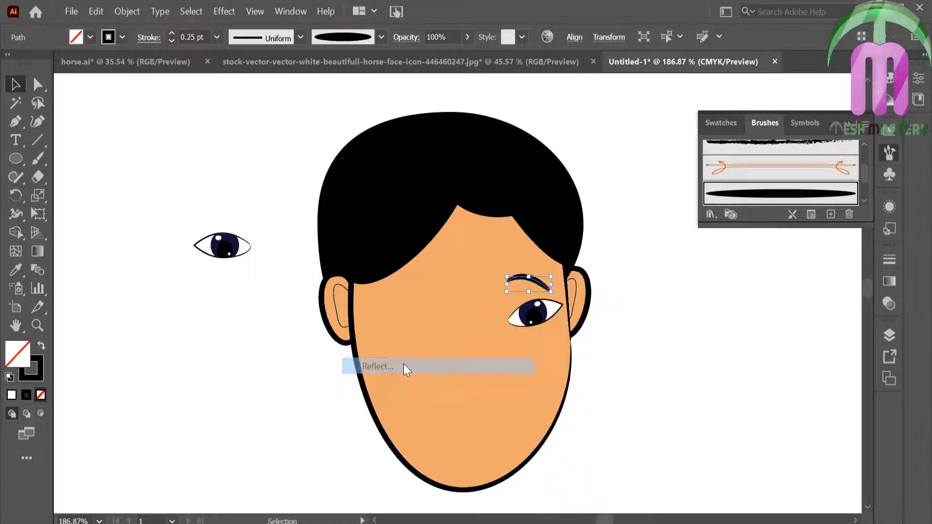
click(403, 364)
mouse_move(532, 281)
mouse_down()
mouse_move(550, 300)
mouse_move(427, 313)
mouse_up()
Move the spare eye into the left eye position under the new eyebrow
drag(283, 246, 194, 262)
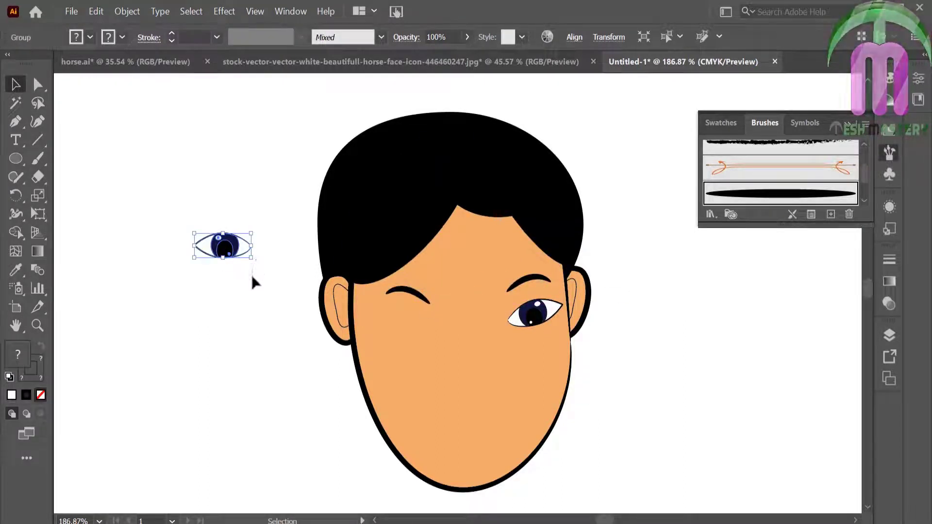
mouse_move(223, 246)
mouse_down()
mouse_move(410, 326)
mouse_move(440, 304)
mouse_move(424, 332)
mouse_up()
click(176, 295)
click(287, 297)
Zoom in on the face and send the right eye behind the face
key(ctrl+0)
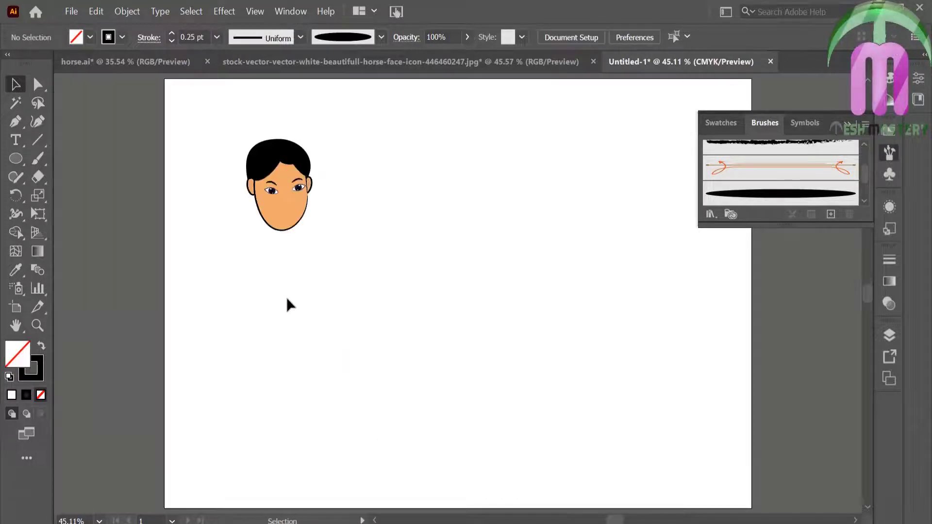
click(37, 327)
drag(223, 143, 395, 333)
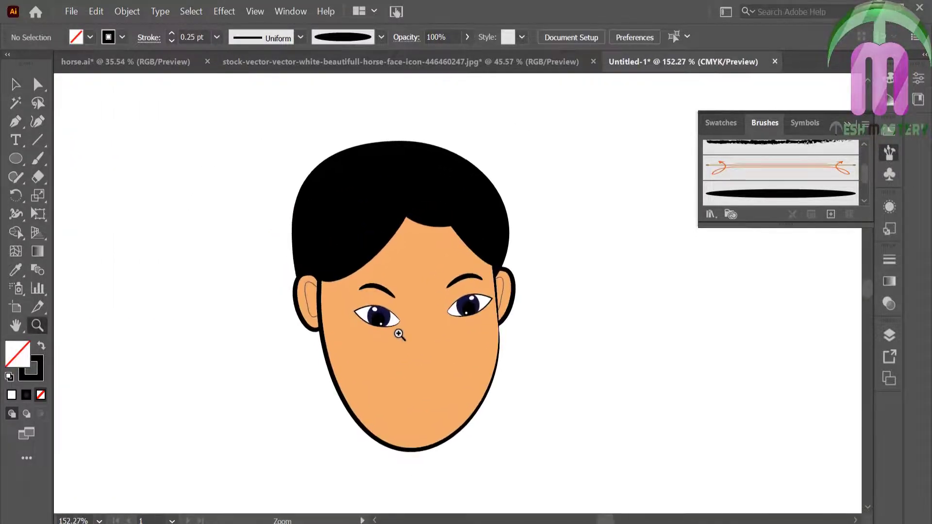
key(v)
drag(471, 306, 469, 315)
key(ctrl+shift+bracketleft)
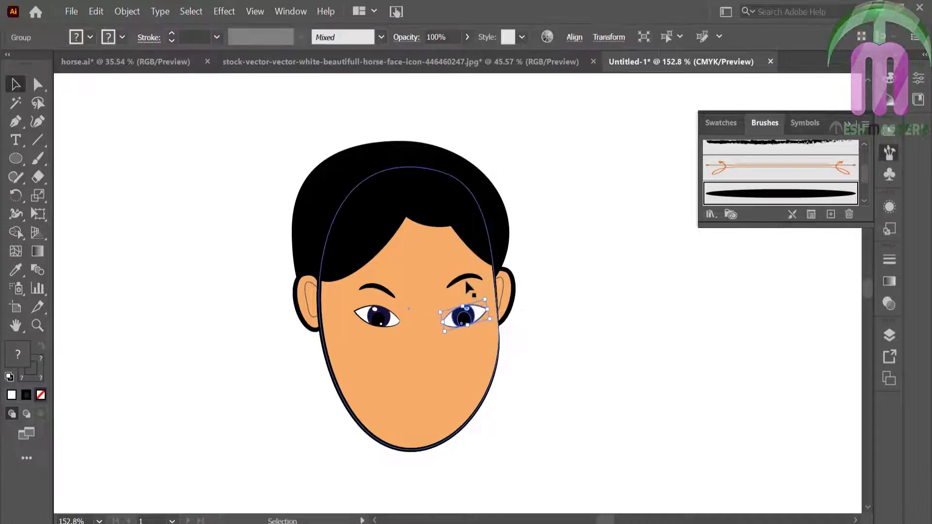
key(ctrl+shift+a)
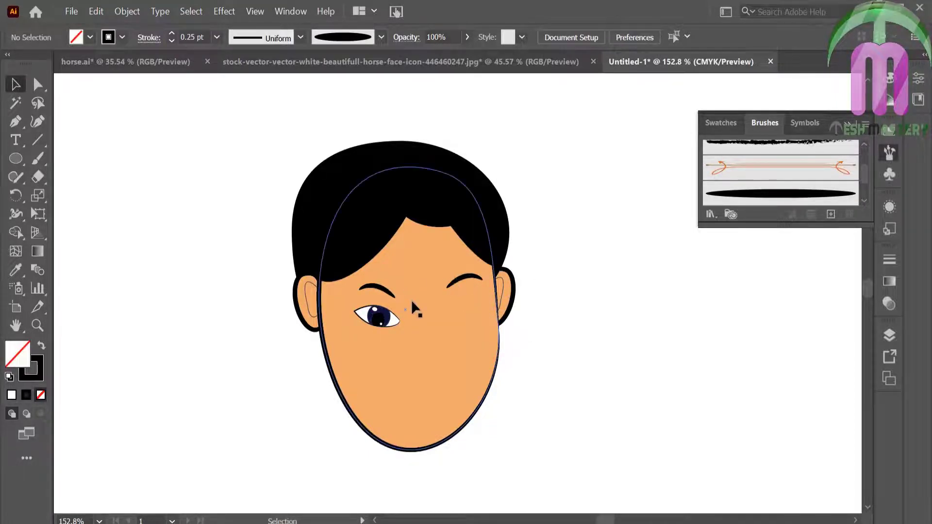
Stack the right eyebrow on the left, then reflect-copy the left eye and eyebrow into the right position
click(452, 283)
drag(452, 285, 365, 295)
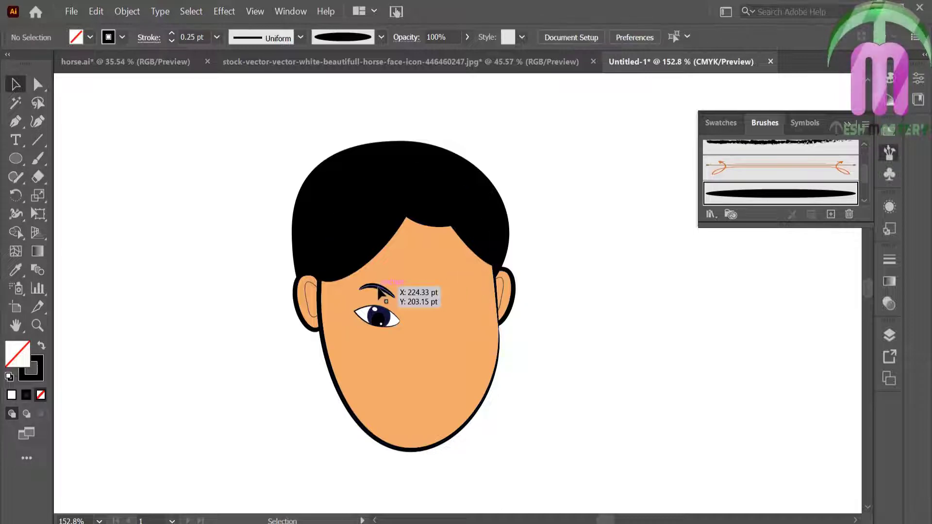
shift+click(381, 322)
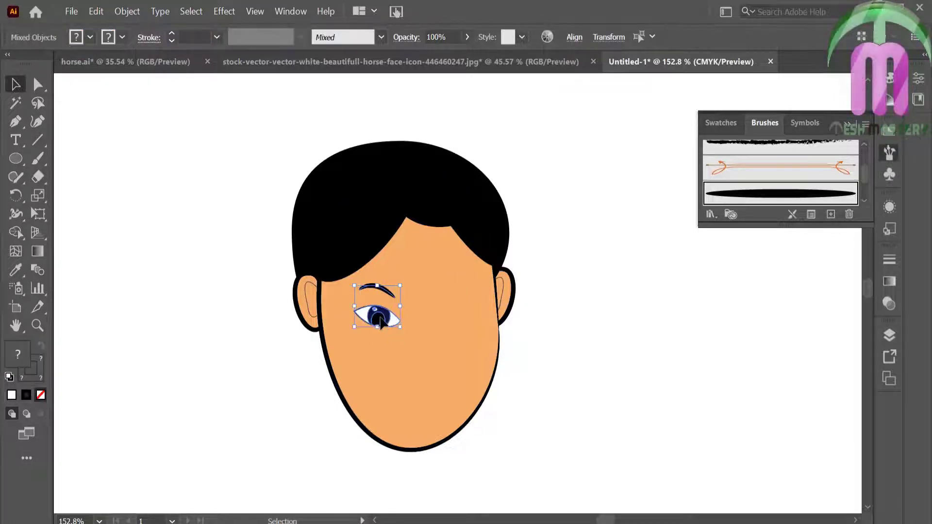
right_click(387, 323)
click(545, 280)
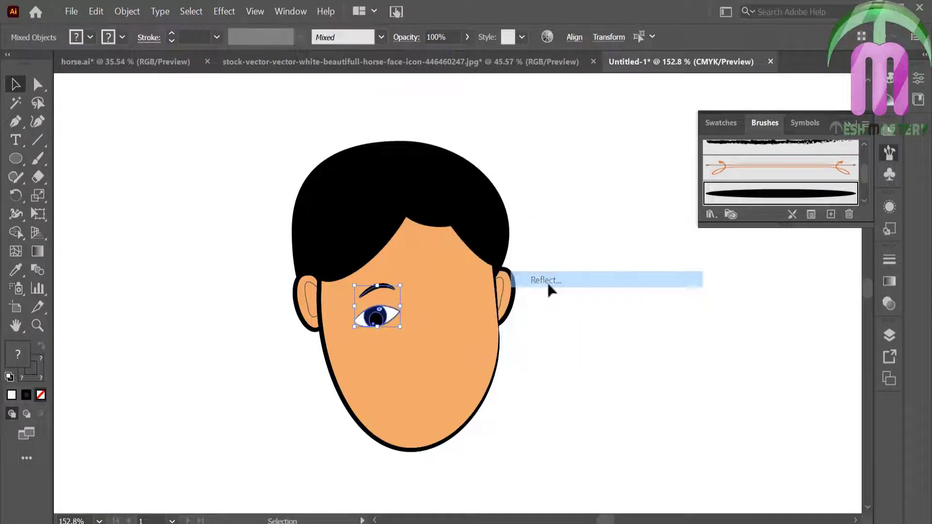
click(409, 369)
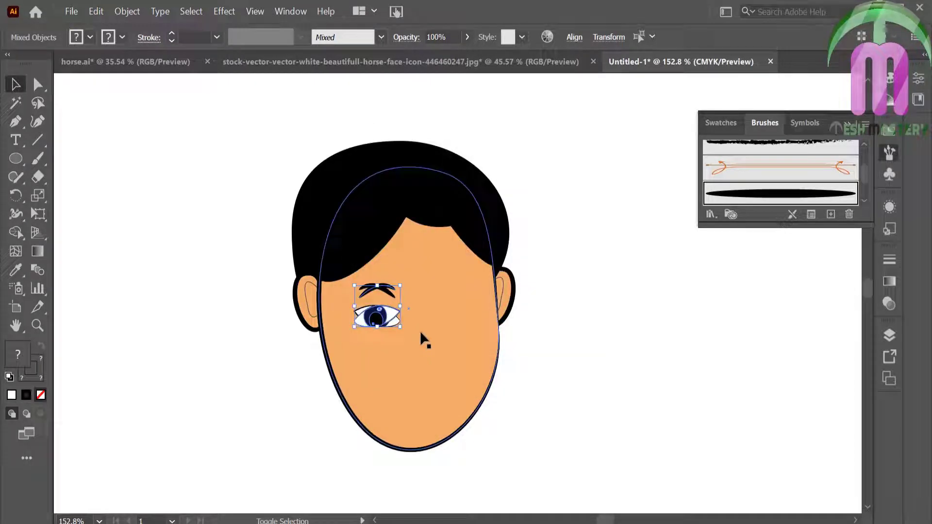
key(shift+Right)
key(shift+Right)
key(shift+Right)
key(shift+Right)
key(shift+Right)
key(shift+Right)
key(shift+Right)
key(shift+Right)
key(shift+Right)
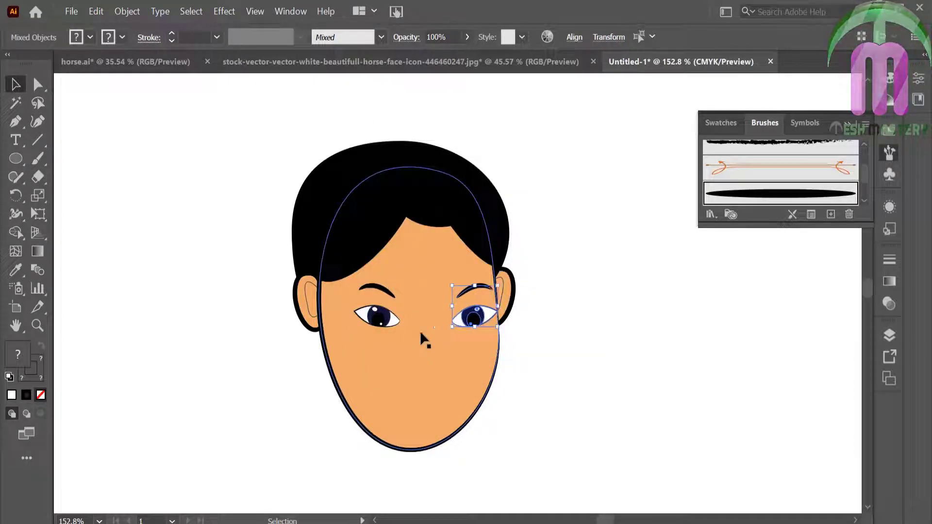
click(523, 345)
Apply a radial gradient fill to the face and slide the orange stop inward
click(394, 399)
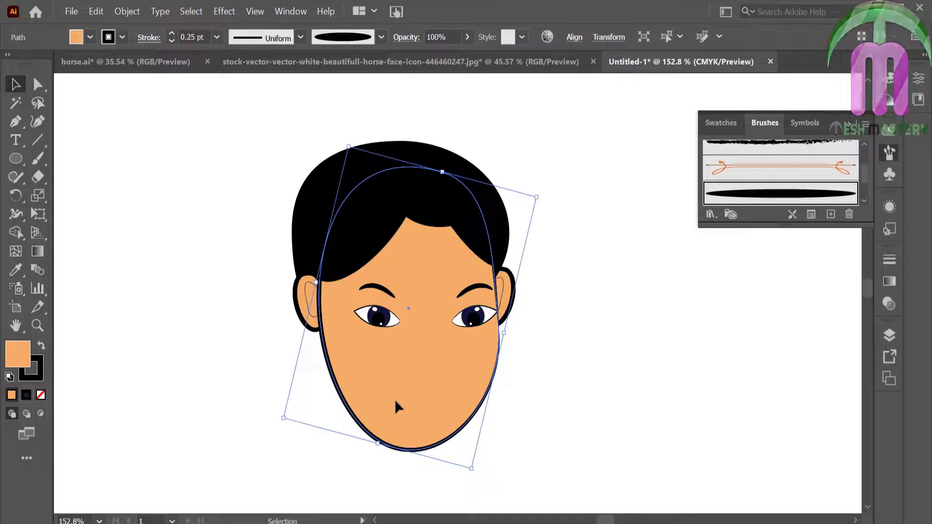
click(890, 281)
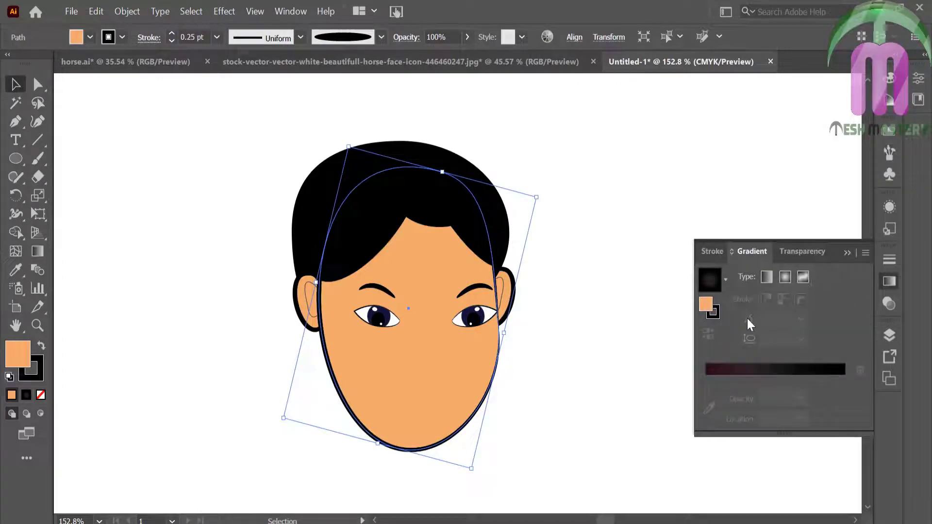
click(779, 377)
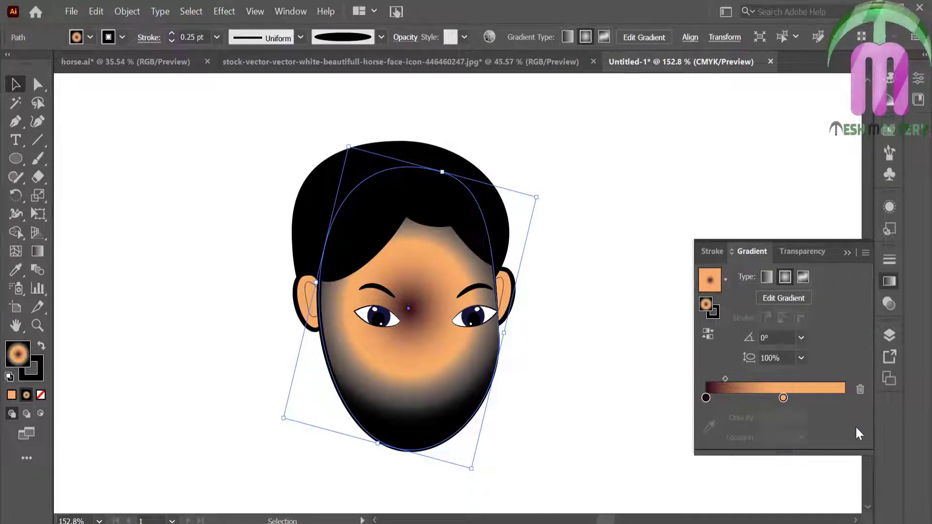
click(782, 399)
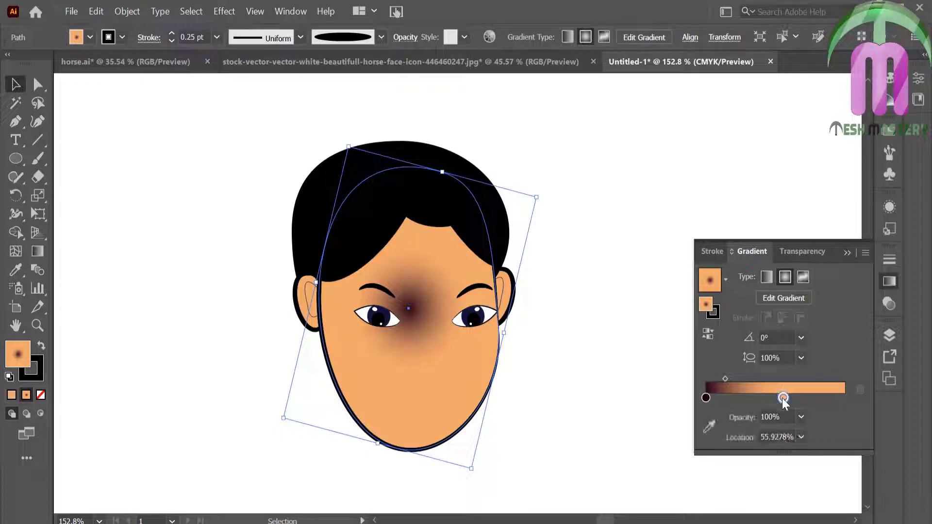
mouse_move(782, 398)
mouse_down()
mouse_move(821, 398)
mouse_move(744, 398)
mouse_up()
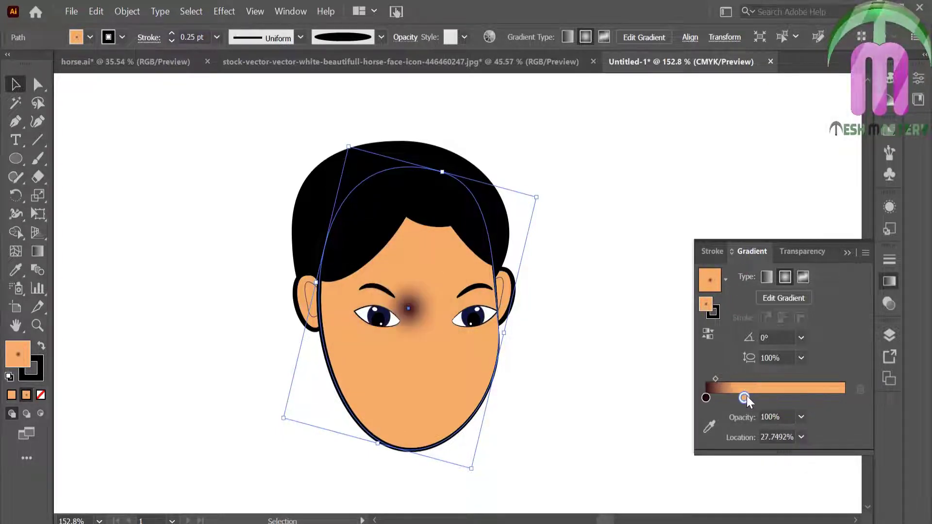
Remove the black gradient stop and raise the peach stop's magenta value to 45
click(802, 397)
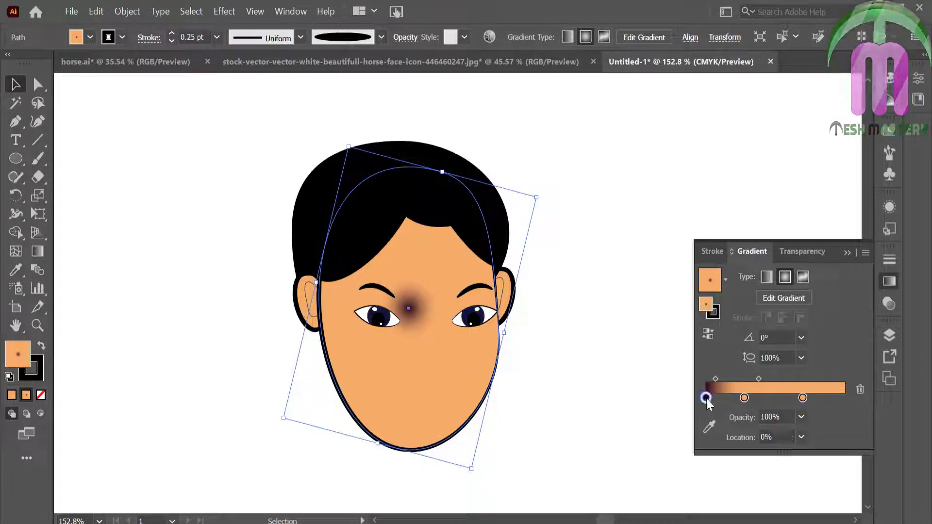
drag(706, 398, 712, 407)
click(744, 398)
double_click(744, 398)
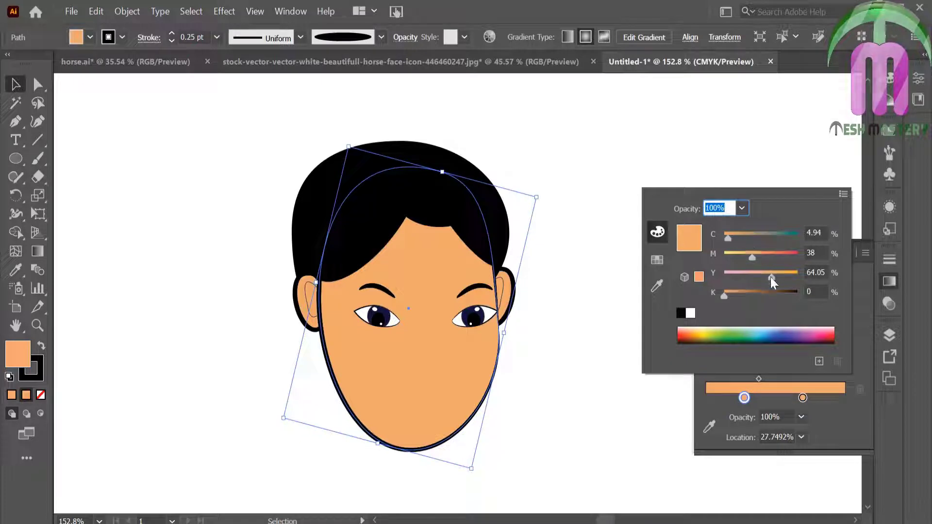
drag(752, 257, 755, 255)
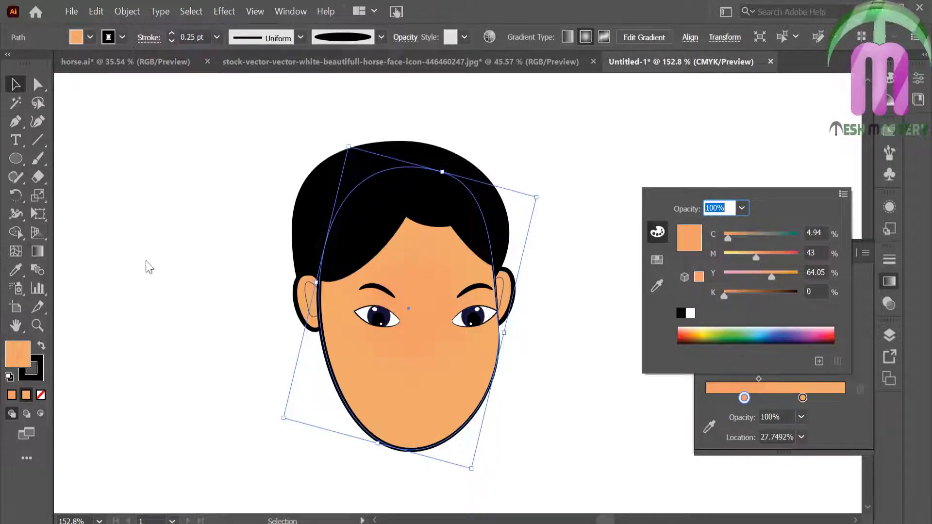
Stretch the radial gradient across the whole face with the Gradient tool
click(38, 252)
drag(535, 222, 381, 372)
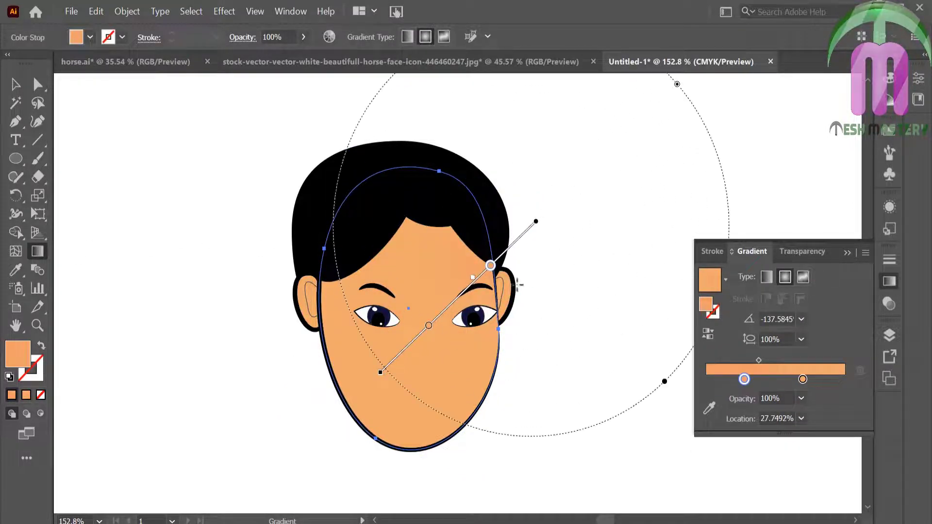
drag(491, 286, 262, 386)
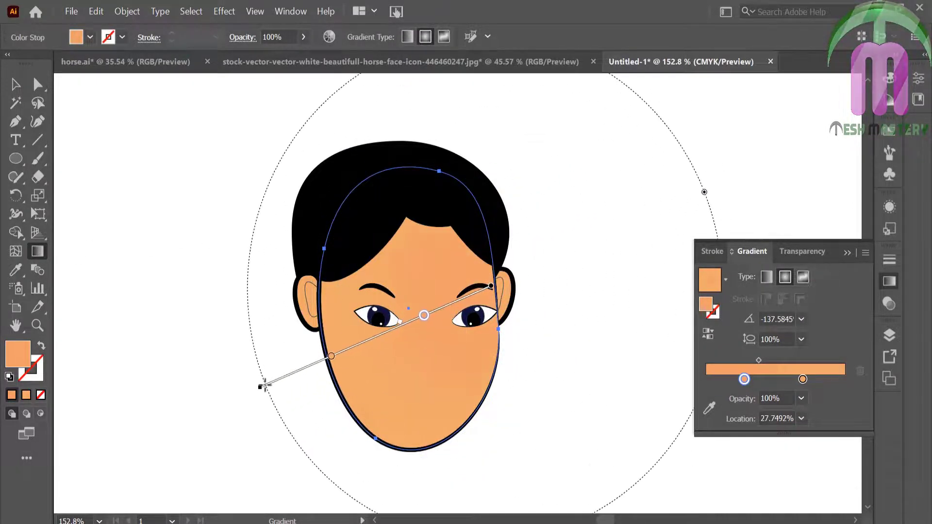
mouse_move(280, 84)
mouse_down()
mouse_move(489, 366)
mouse_move(217, 316)
mouse_up()
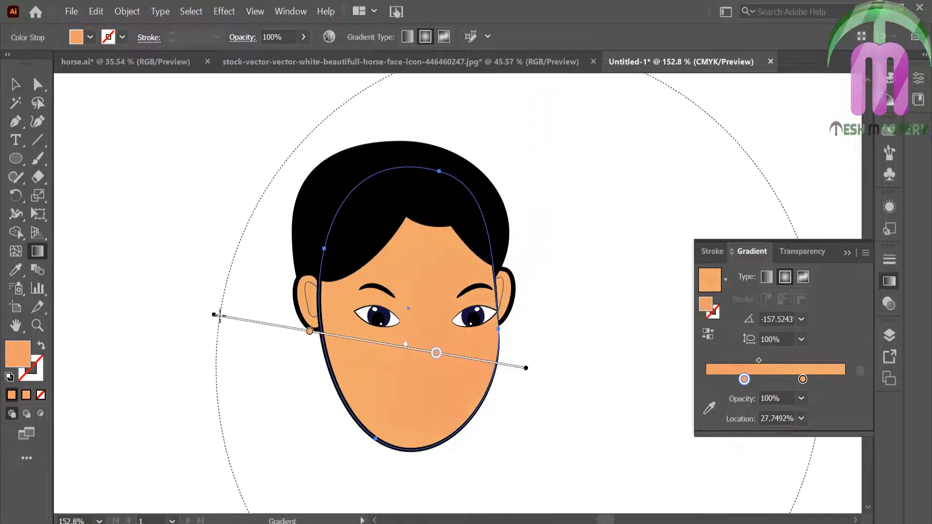
key(v)
click(173, 183)
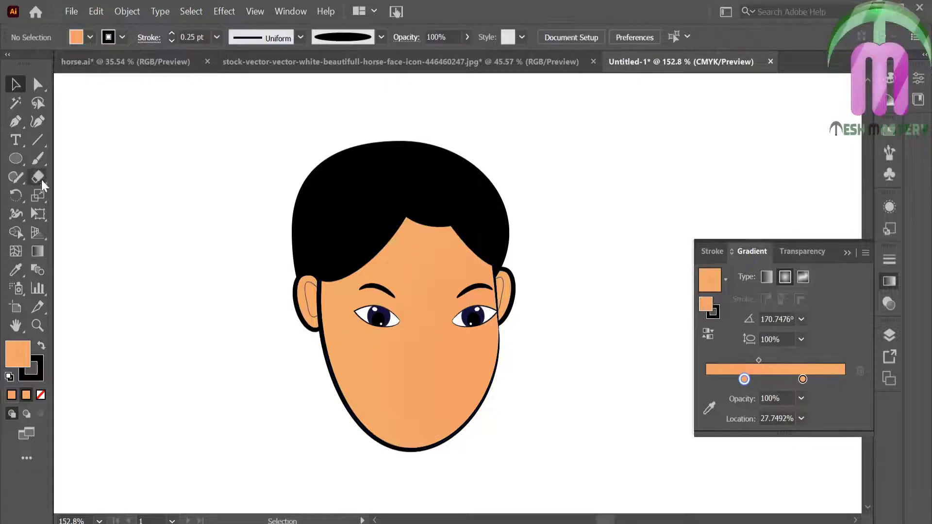
Paint an L-shaped freehand stroke beside the face and thin it to 0.25 pt
click(38, 158)
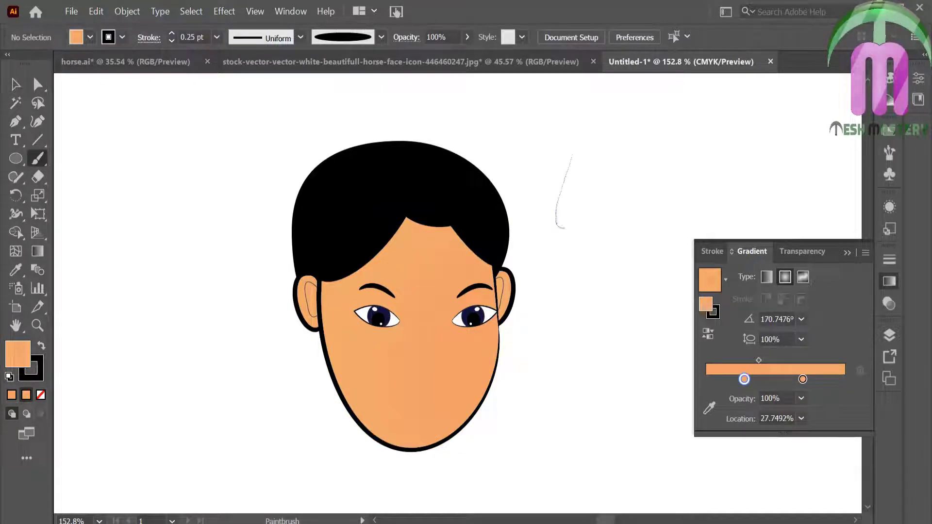
drag(563, 227, 604, 222)
click(15, 86)
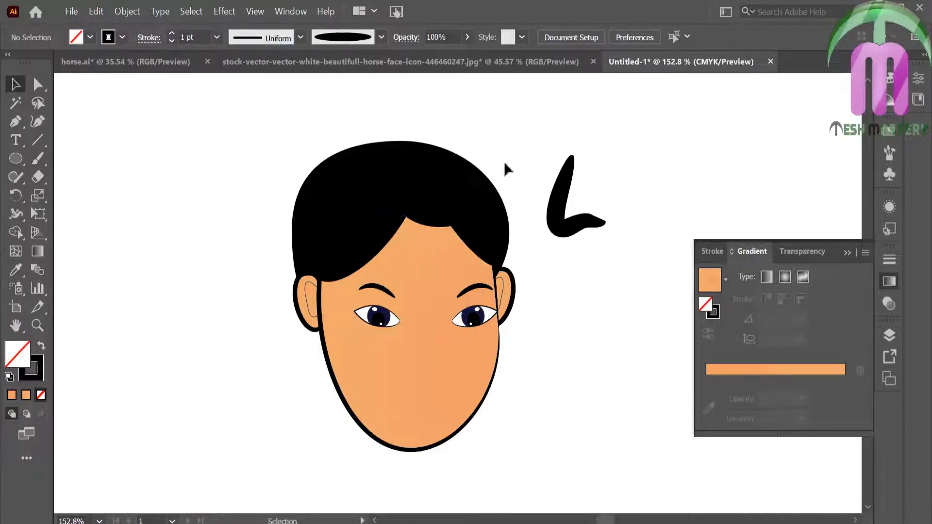
click(563, 204)
click(217, 37)
click(231, 54)
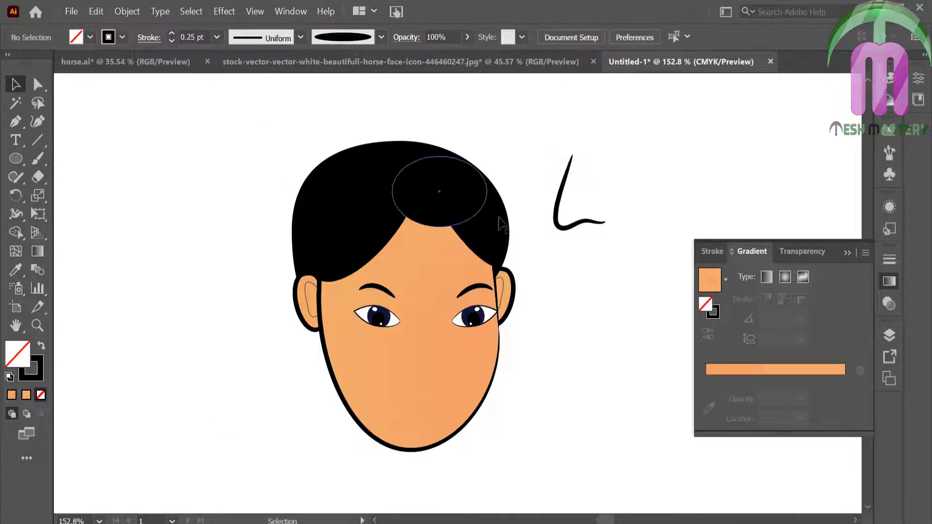
Mirror the stroke vertically, shrink it, and adjust its stroke weight
right_click(567, 231)
mouse_move(607, 438)
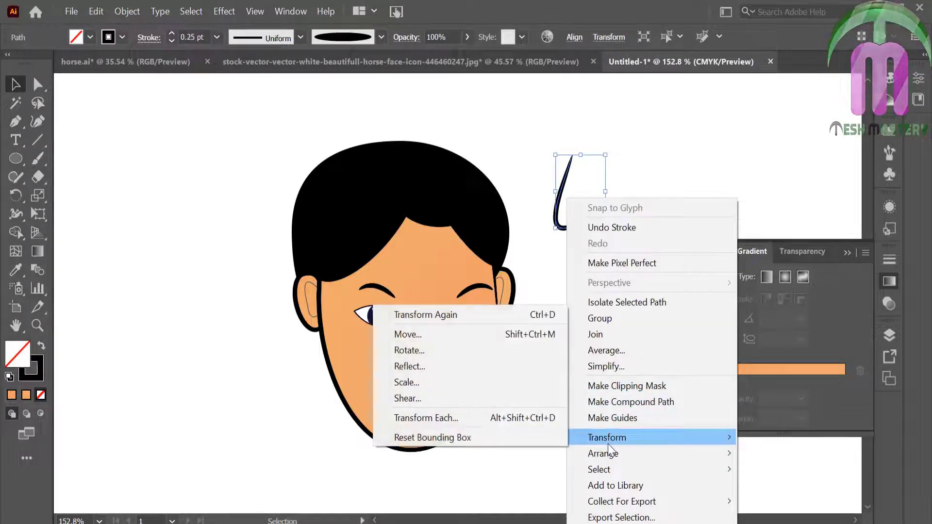
click(409, 367)
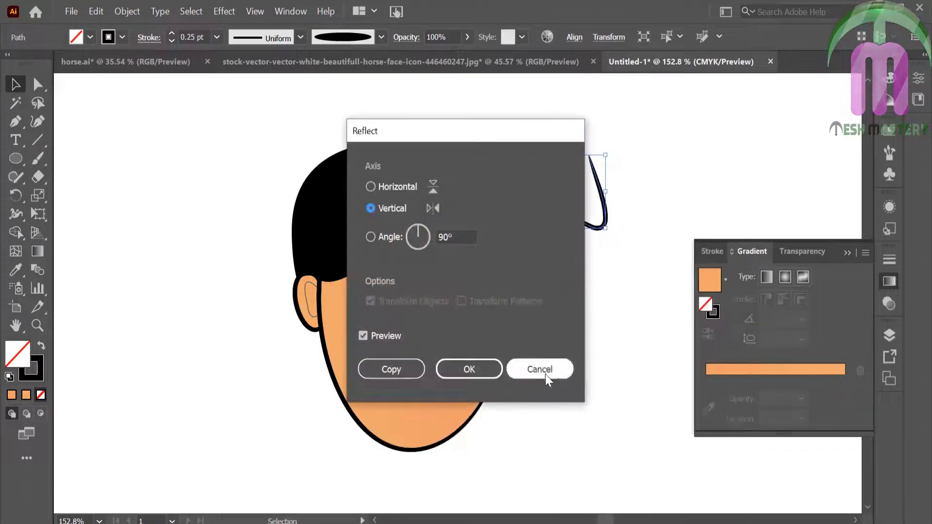
click(468, 368)
click(611, 240)
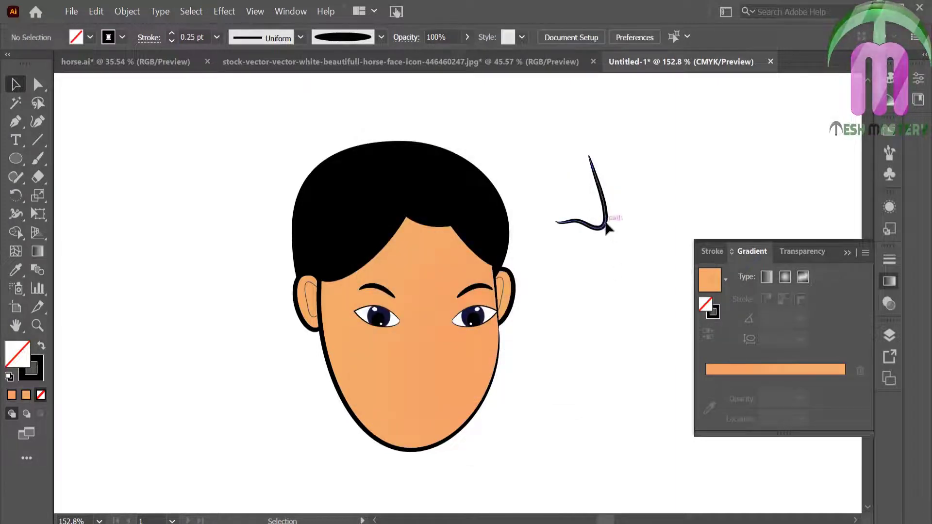
click(606, 227)
drag(608, 155, 600, 181)
click(217, 37)
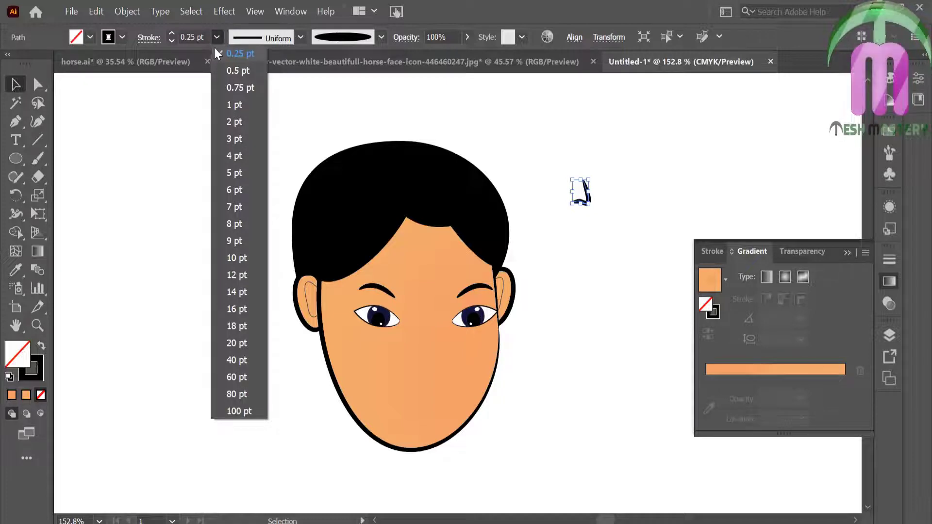
click(215, 40)
click(188, 37)
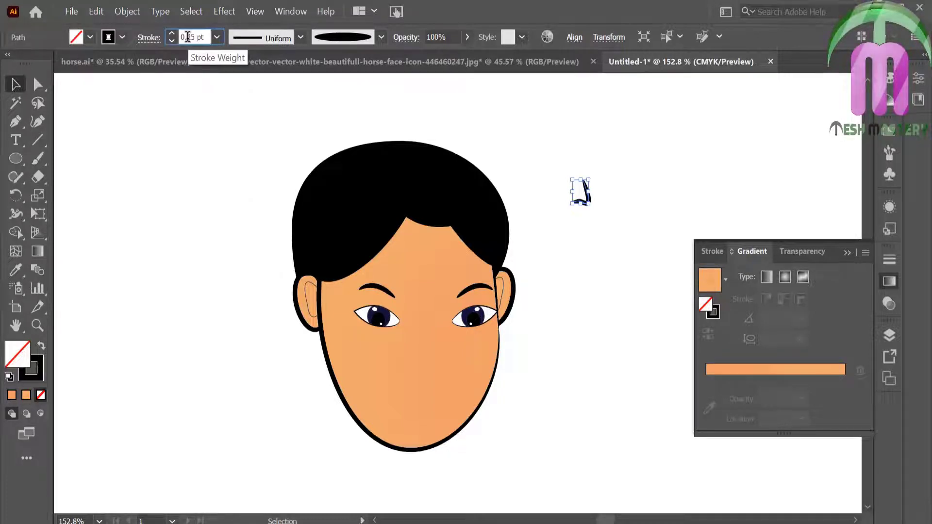
text(0.025)
Resize the small curved stroke sitting beside the face
click(426, 120)
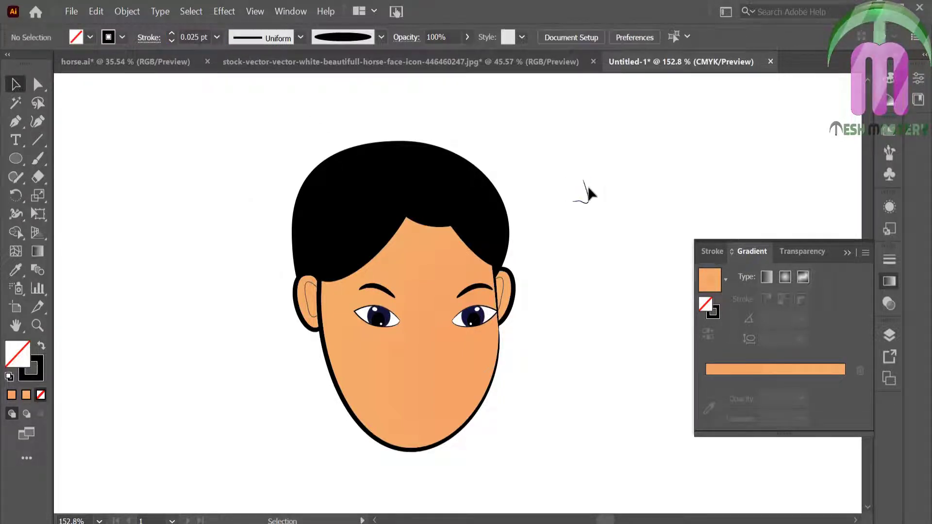
click(588, 204)
click(603, 199)
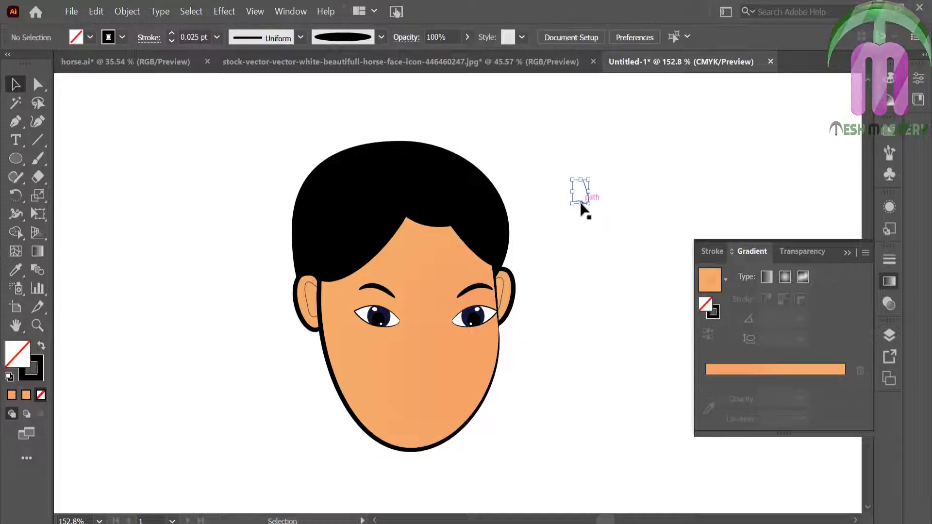
click(573, 204)
drag(572, 204, 578, 202)
click(595, 199)
Move the small stroke onto the nose area and stretch it taller as the nose
click(591, 194)
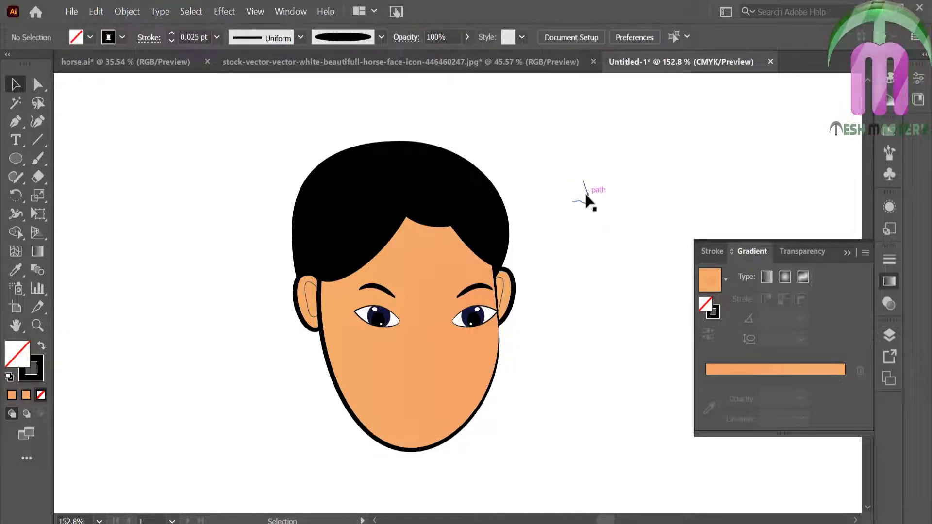
drag(586, 195, 440, 337)
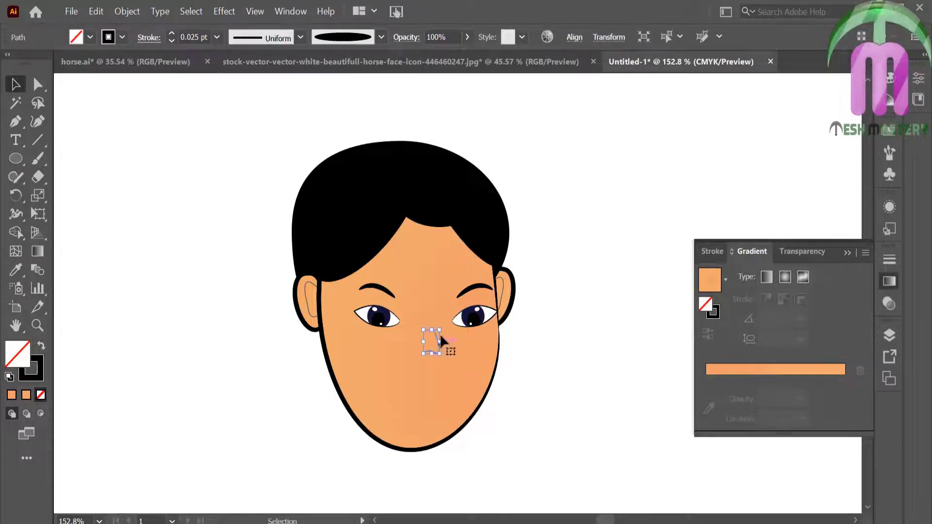
mouse_move(440, 335)
mouse_down()
mouse_move(446, 318)
mouse_move(441, 354)
mouse_up()
click(571, 266)
click(546, 353)
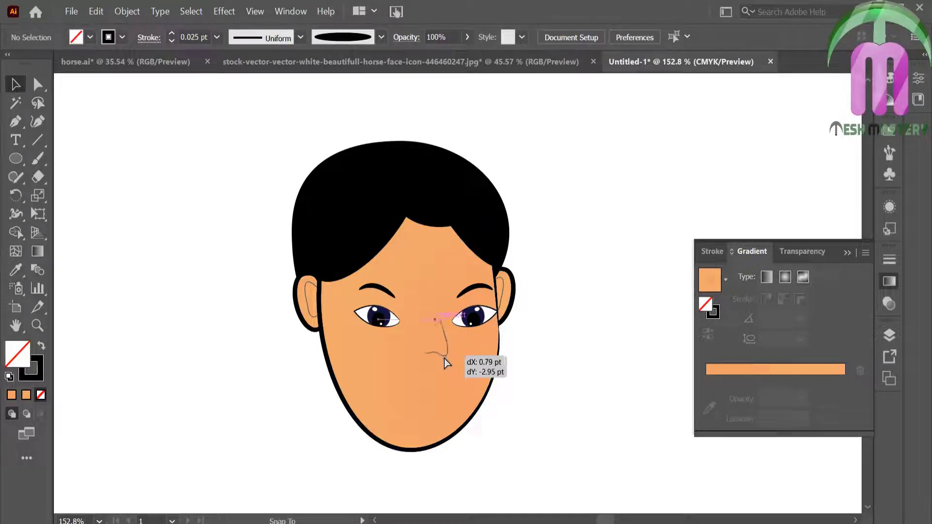
click(536, 378)
click(35, 160)
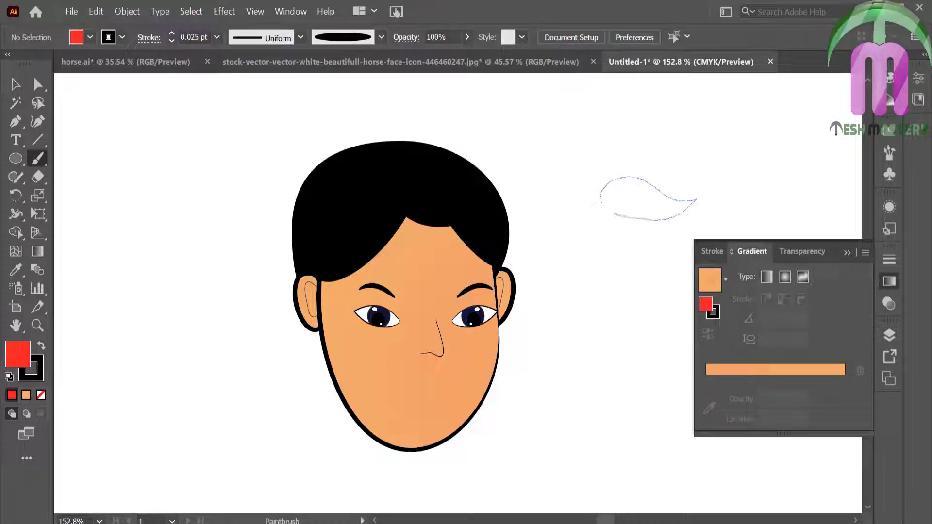
Paint one mustache half beside the face and make it a solid black shape
drag(696, 199, 724, 181)
click(14, 84)
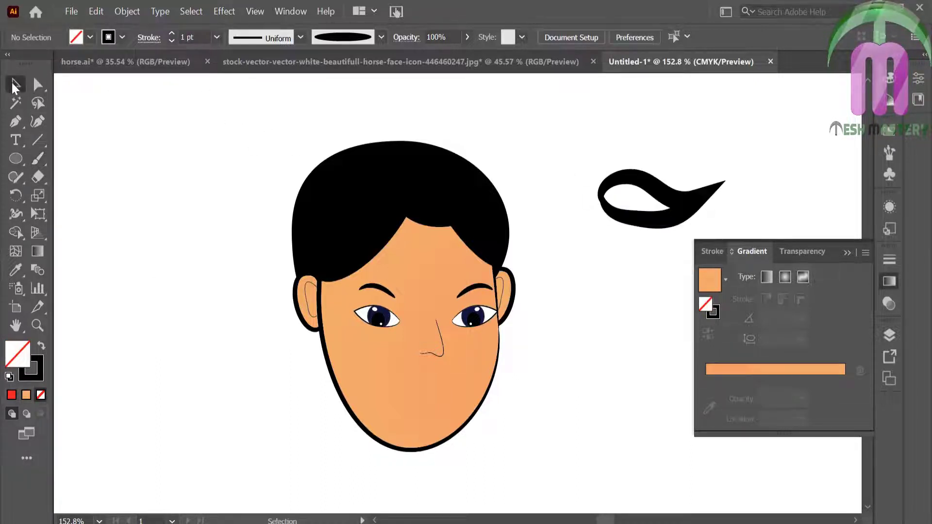
click(606, 187)
click(42, 345)
click(179, 327)
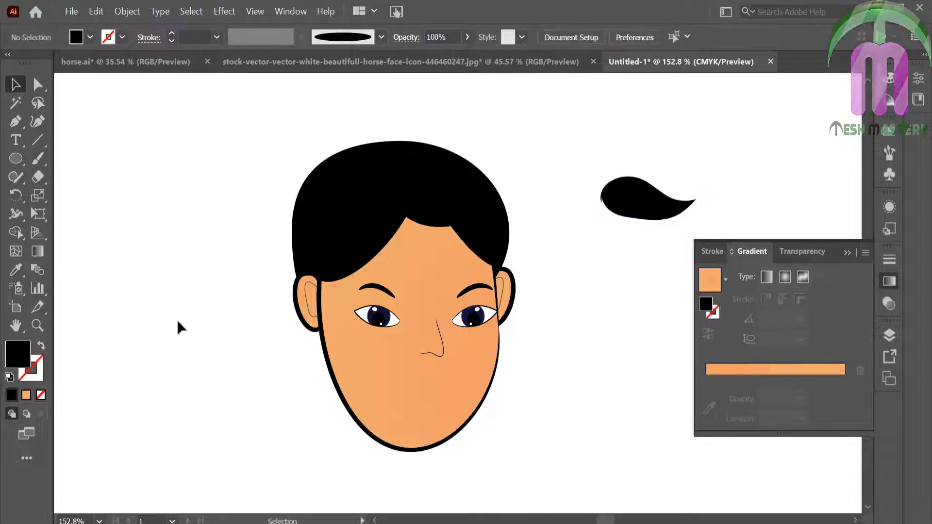
Create a reflected copy of the mustache half and butt the two halves together
right_click(623, 198)
mouse_move(664, 437)
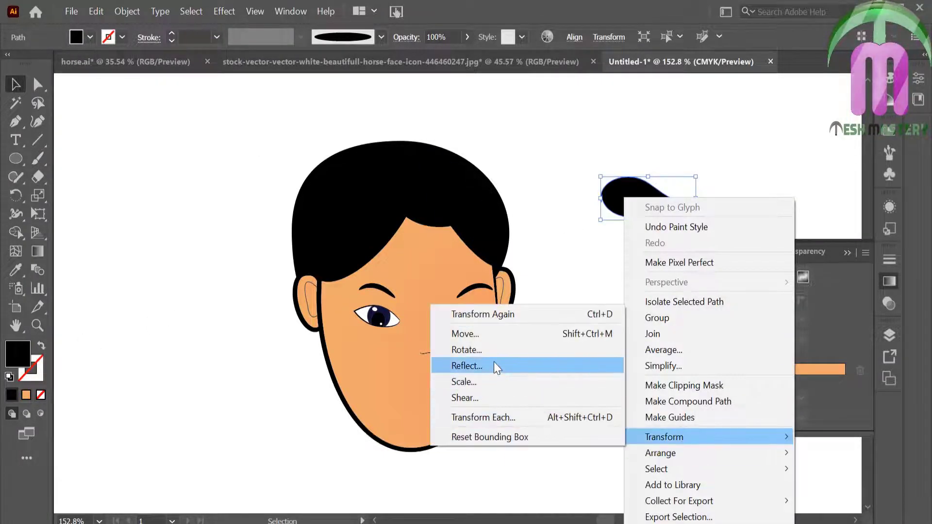
click(494, 365)
click(393, 368)
drag(643, 206, 548, 200)
click(579, 154)
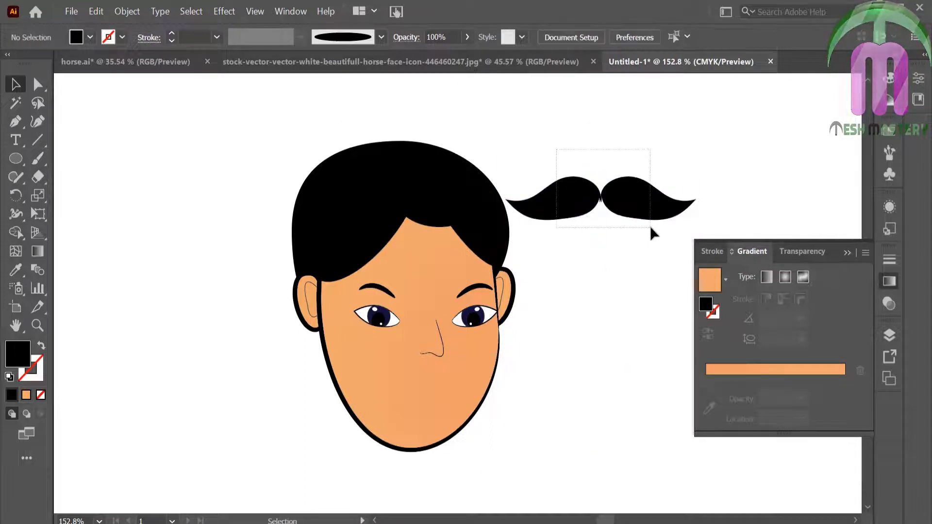
drag(556, 150, 650, 226)
click(632, 228)
drag(572, 199, 577, 199)
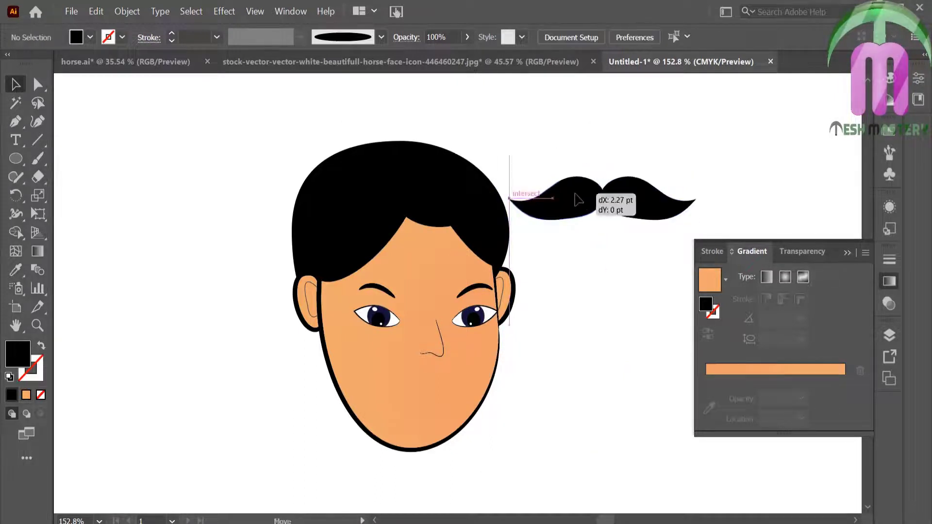
Group the mustache halves, scale to about 39 by 8 pt, and place under the nose
click(585, 154)
key(ctrl+a)
key(ctrl+g)
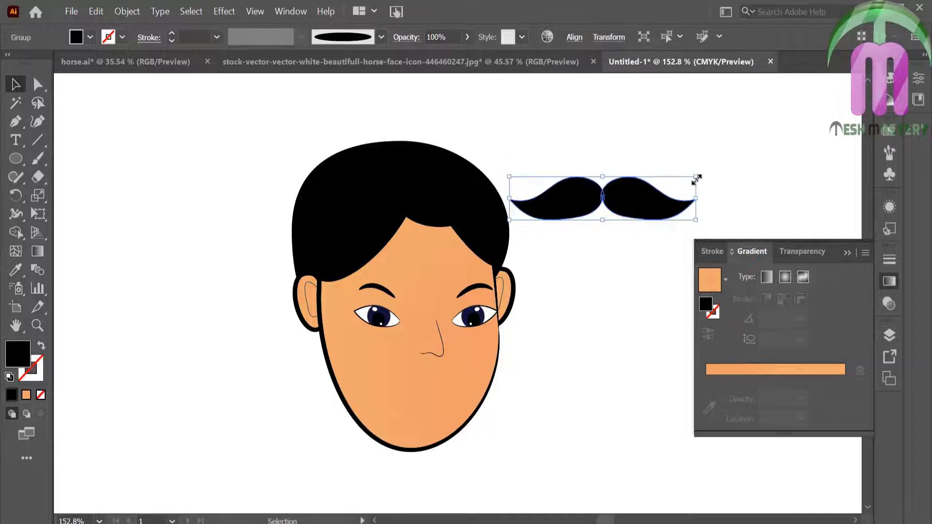
mouse_move(696, 178)
mouse_down()
mouse_move(634, 190)
mouse_move(447, 373)
mouse_up()
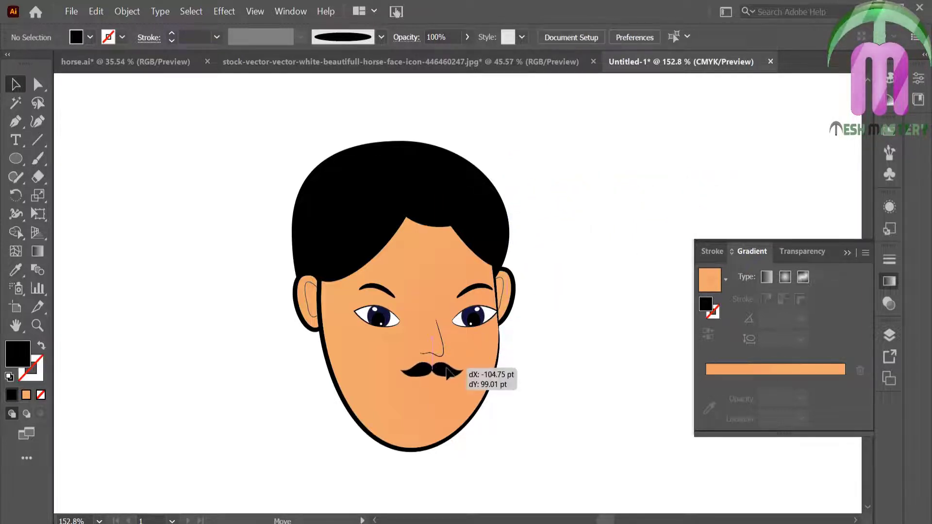
click(581, 363)
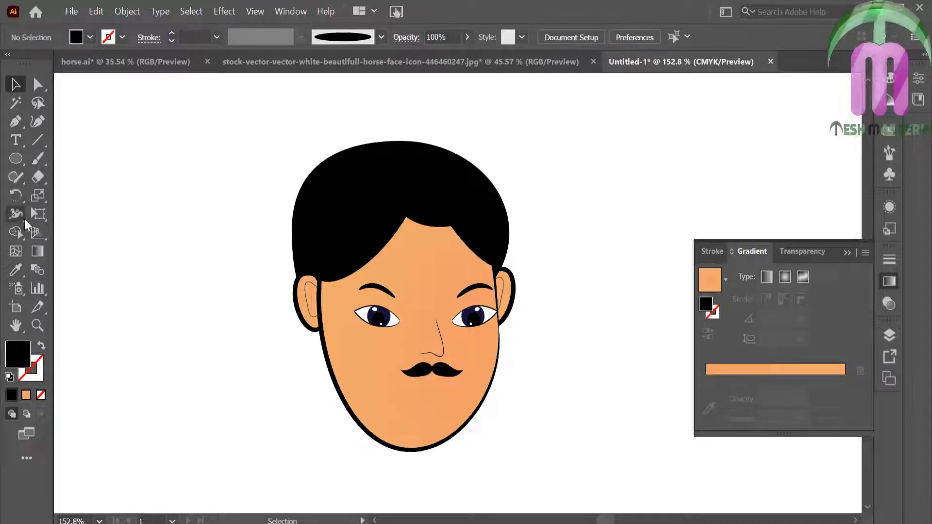
Paint the lips outline beside the face and apply the Basic brush to it
click(34, 165)
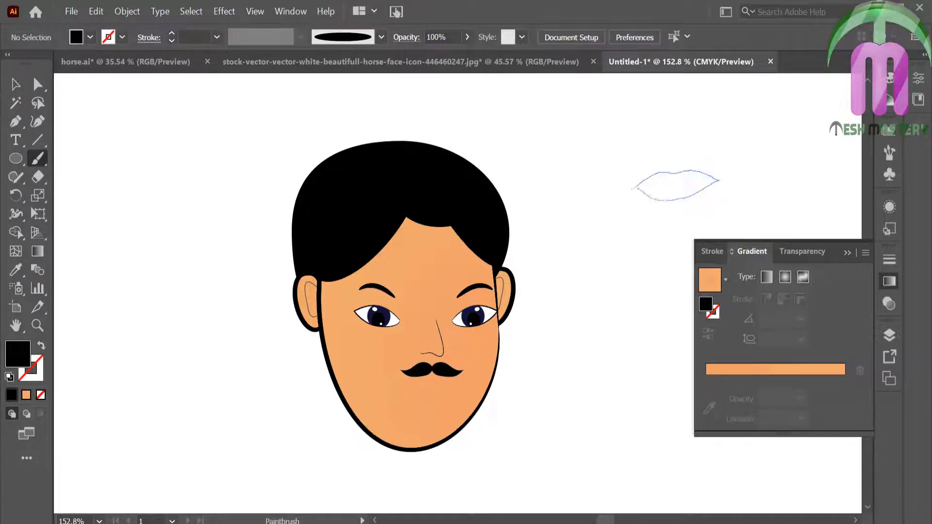
drag(632, 188, 633, 189)
key(v)
click(637, 185)
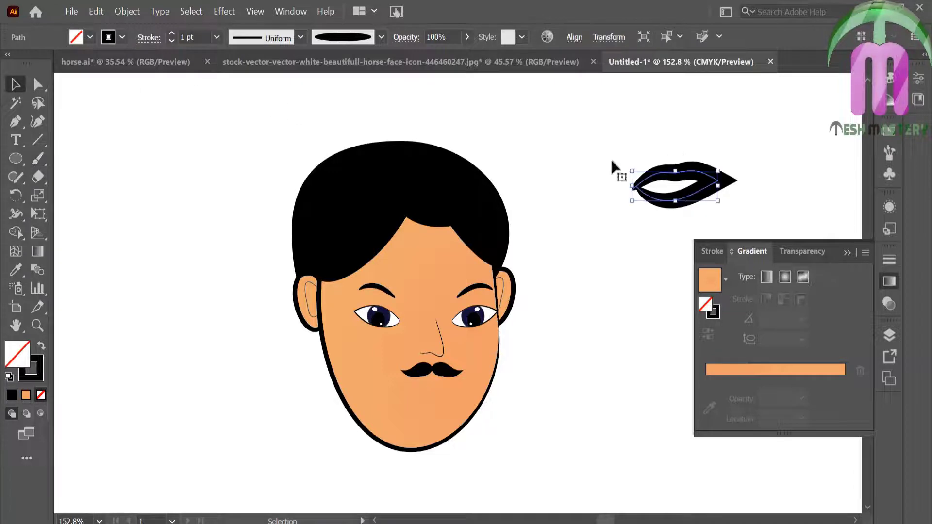
click(381, 37)
click(349, 68)
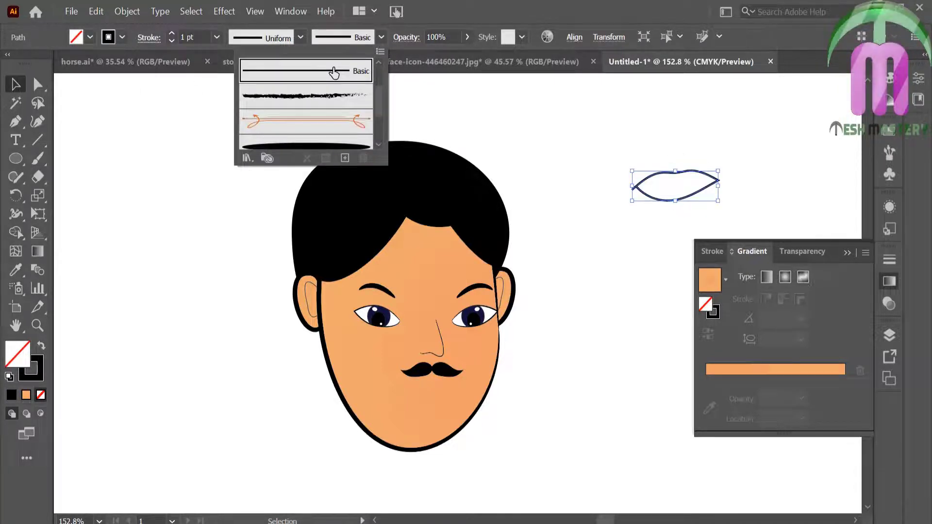
click(505, 139)
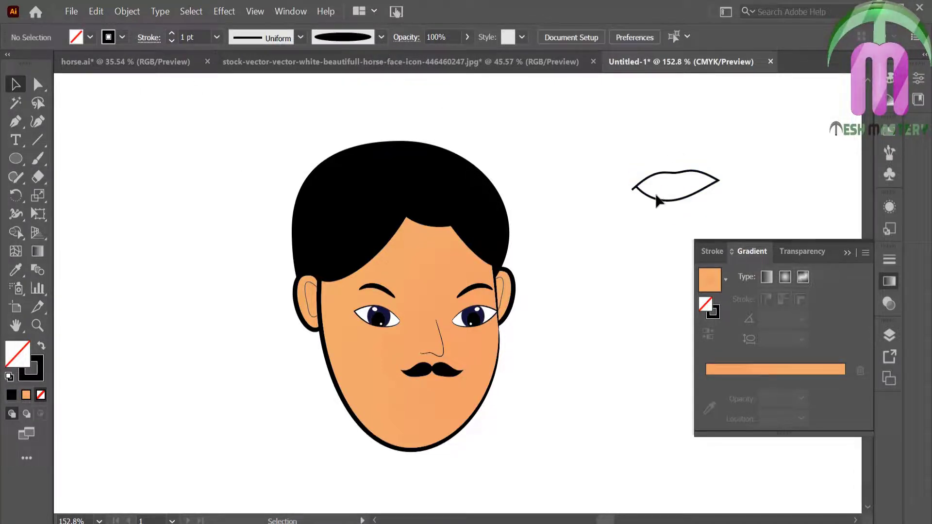
Zoom in and reshape the lips' anchors, adding an upper-lip dip and closing the left end
drag(658, 200, 177, 201)
key(z)
drag(87, 224, 306, 226)
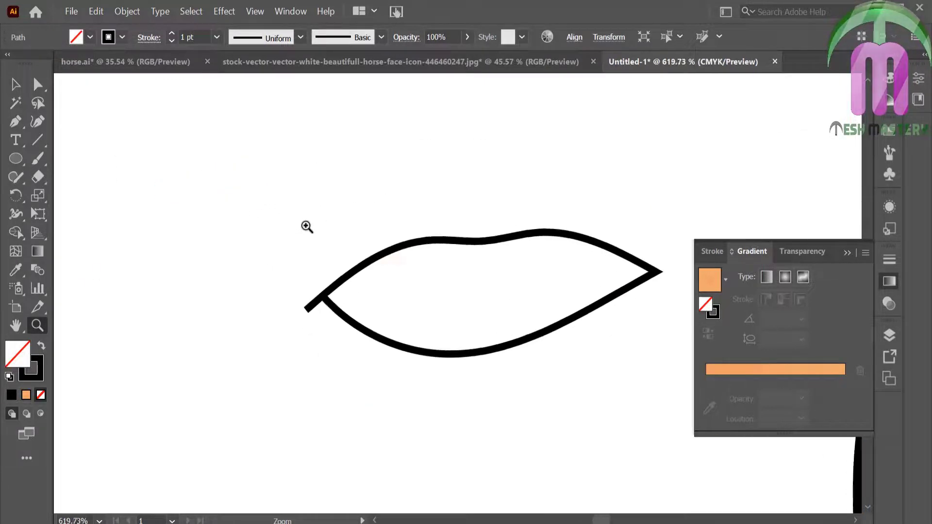
click(37, 84)
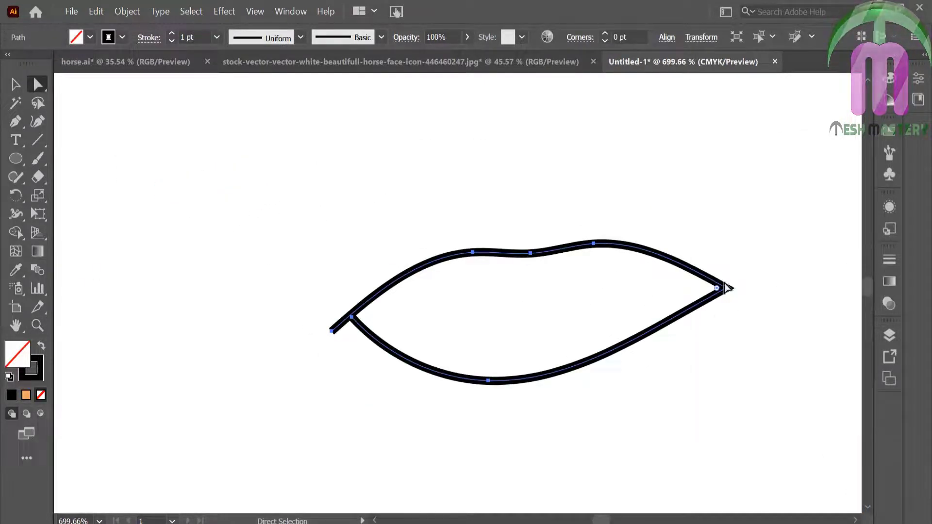
drag(718, 288, 733, 324)
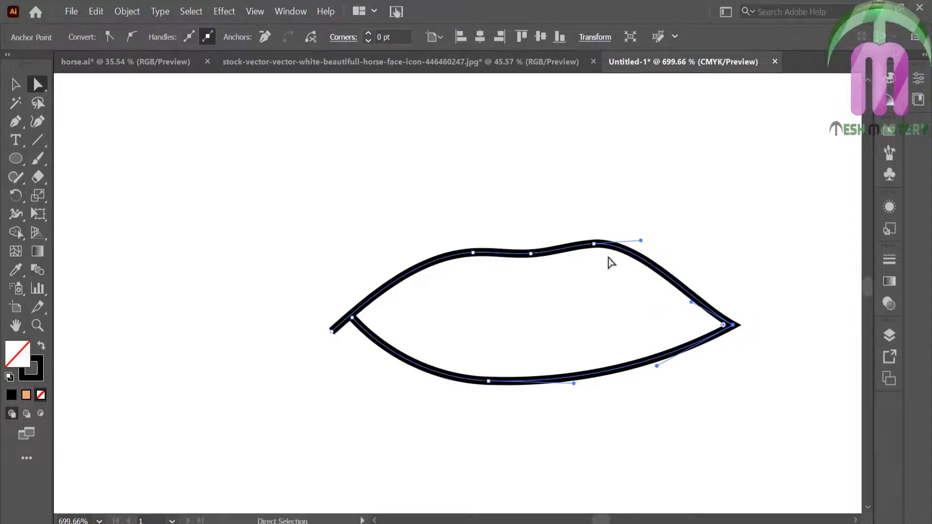
drag(596, 246, 608, 259)
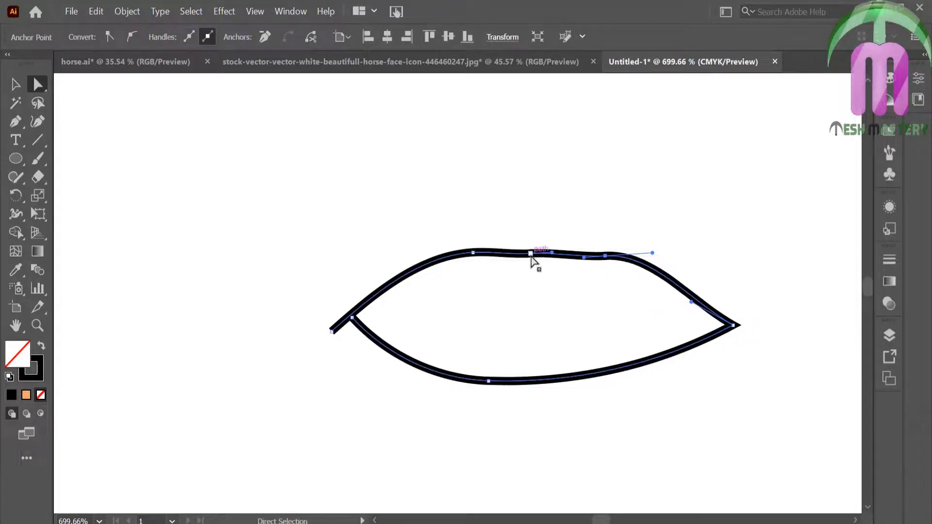
drag(530, 254, 530, 262)
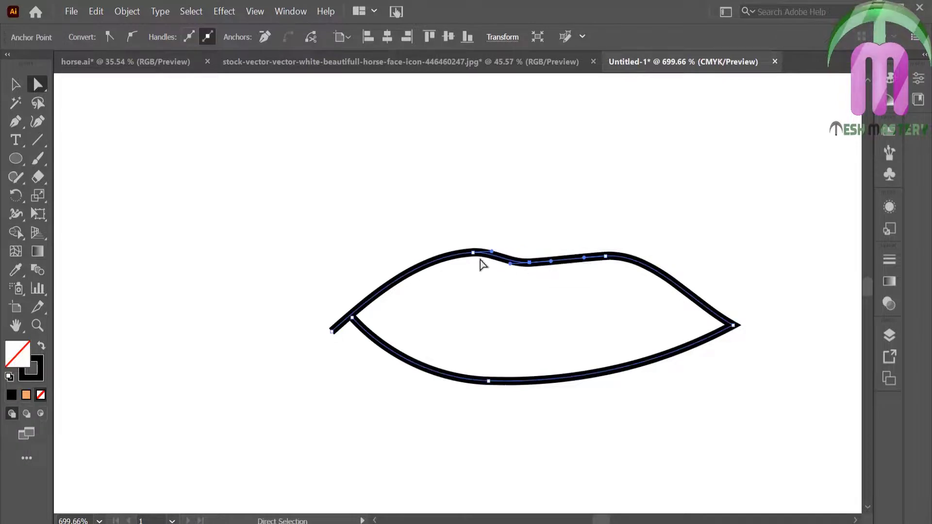
drag(473, 257, 470, 256)
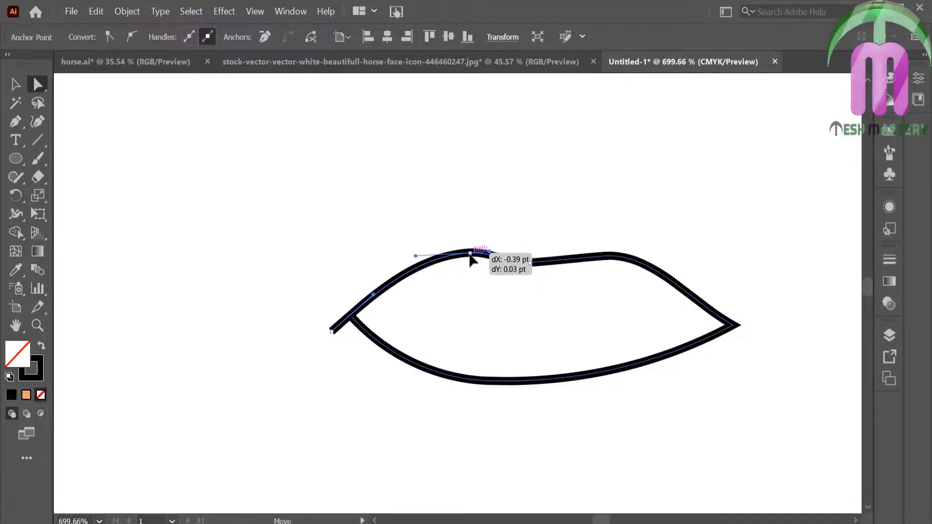
drag(332, 332, 353, 322)
click(329, 317)
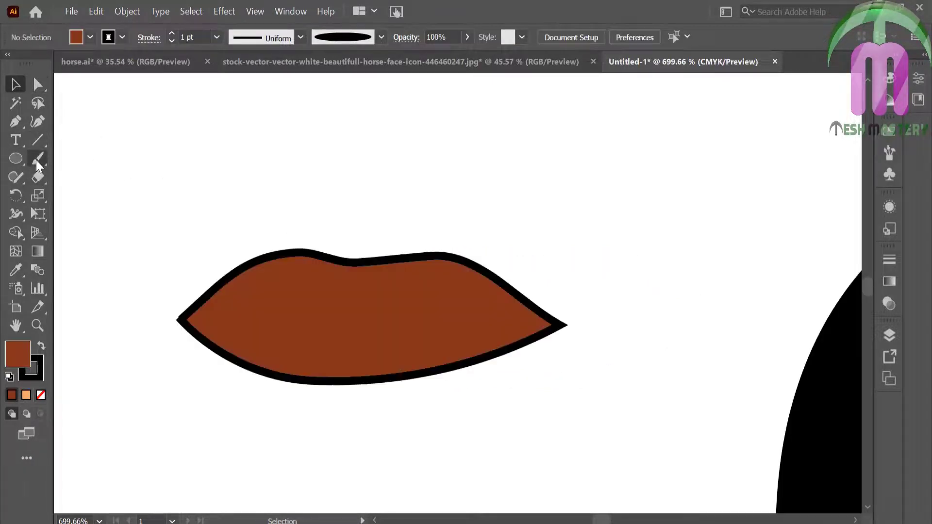
Fill the lips brown and add a thin Basic-brush line across their middle
click(37, 159)
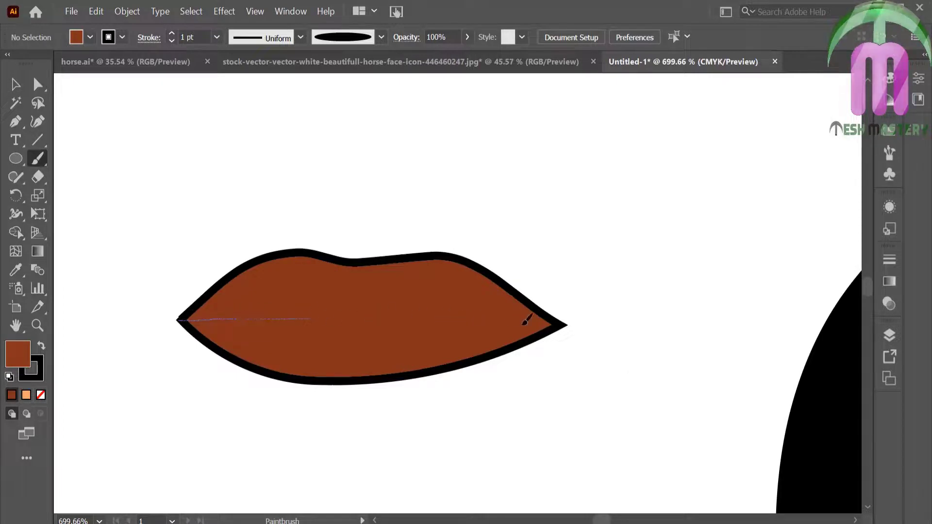
drag(572, 318, 567, 322)
key(v)
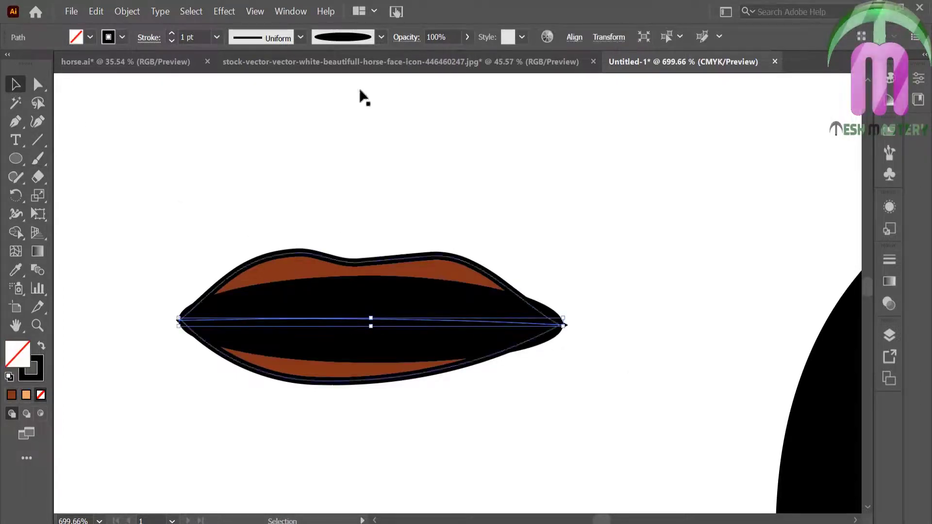
click(382, 38)
click(343, 71)
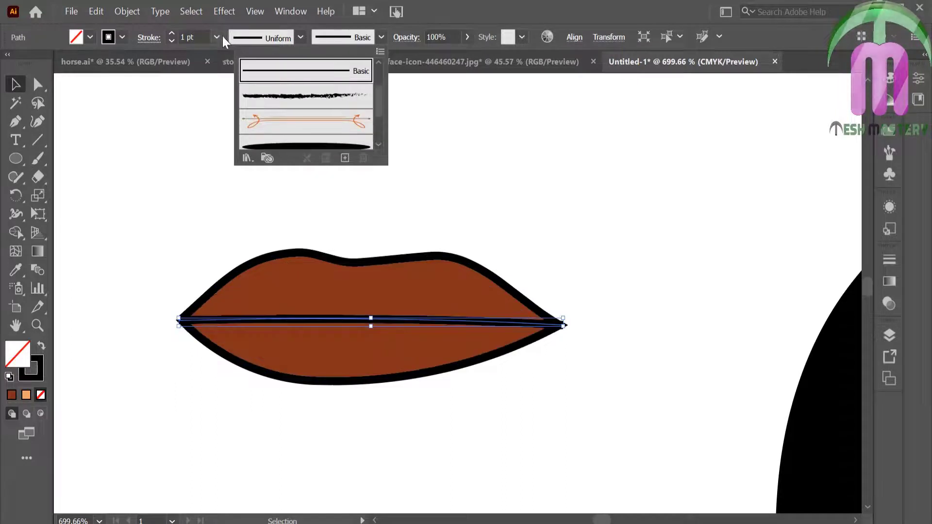
click(222, 116)
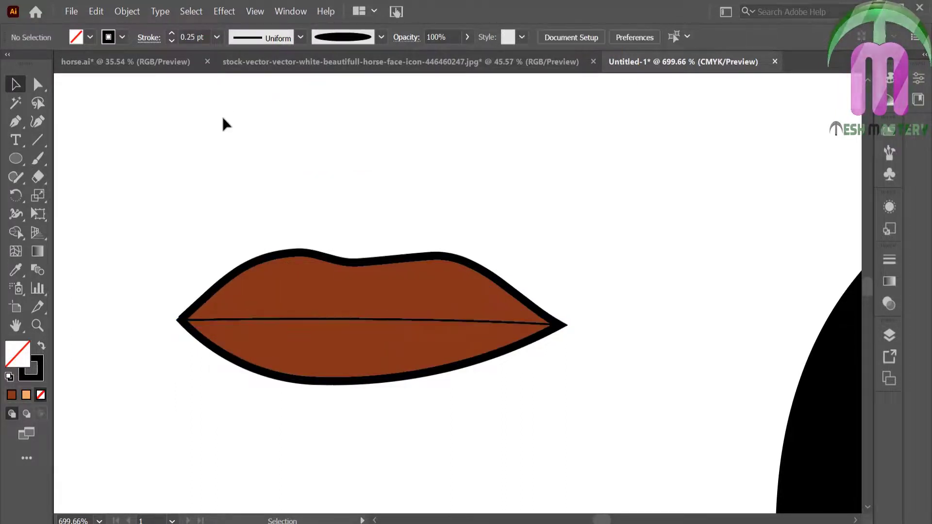
drag(175, 157, 566, 432)
Widen the artboard outward on both sides with the Artboard tool
key(ctrl+0)
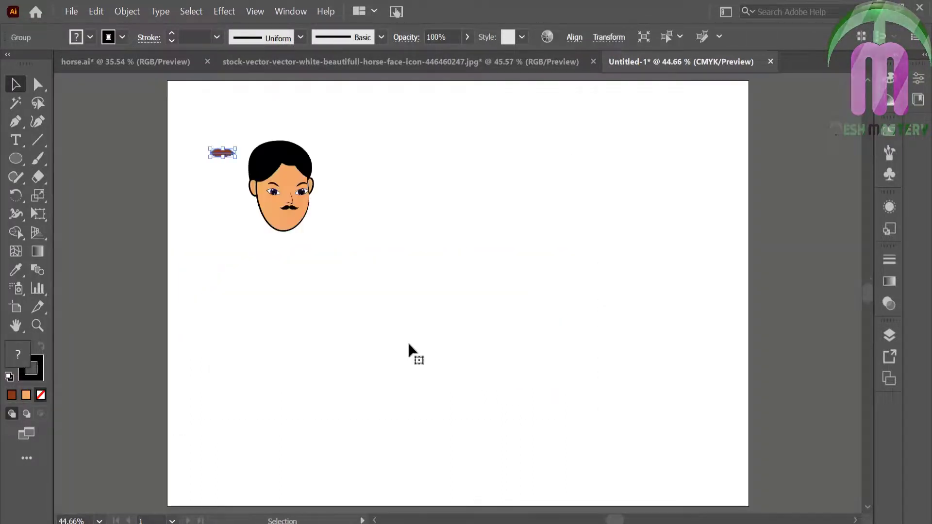
click(228, 272)
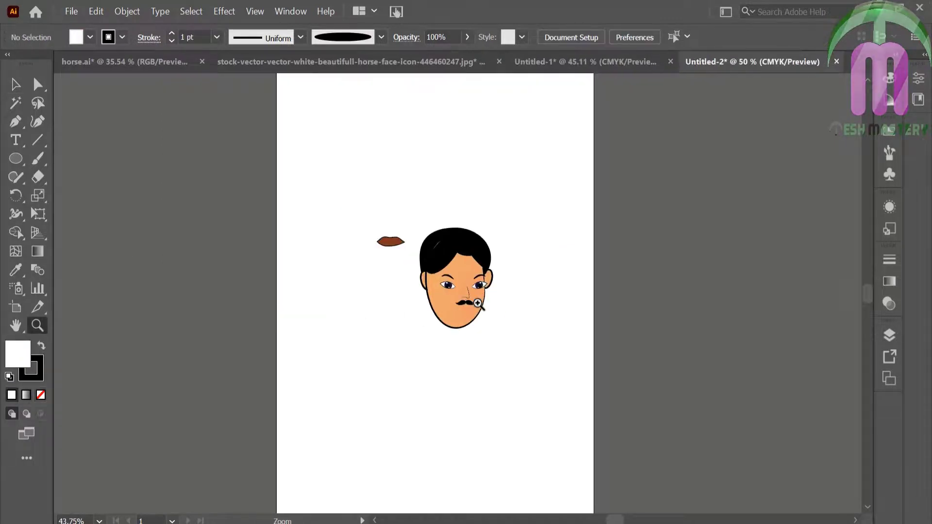
click(11, 308)
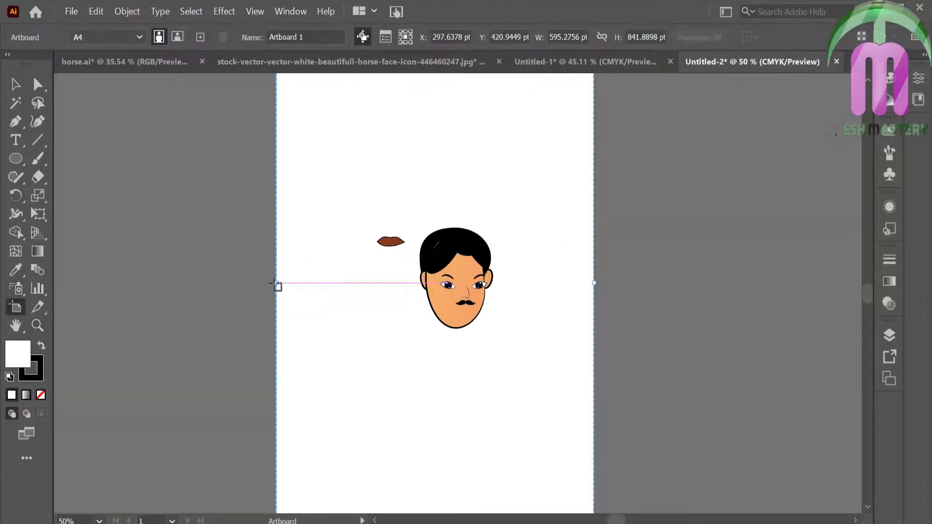
drag(277, 284, 98, 290)
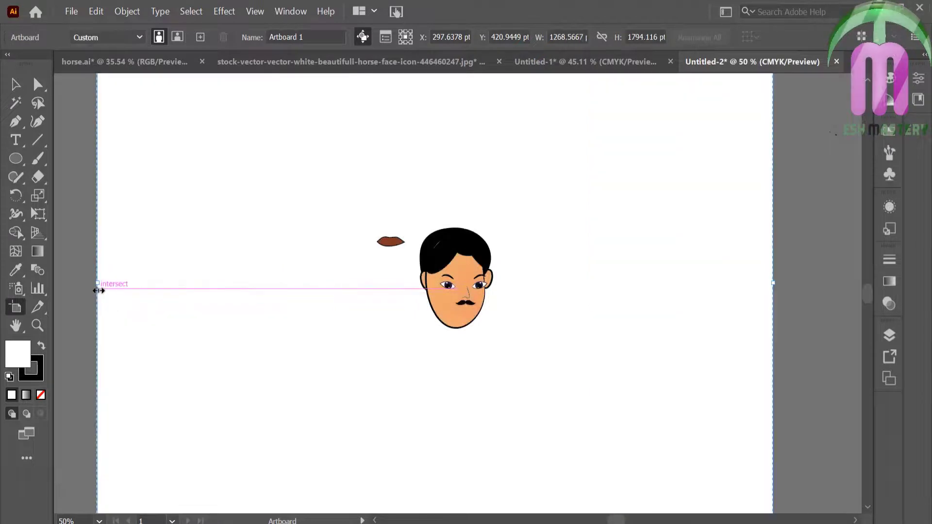
key(ctrl+0)
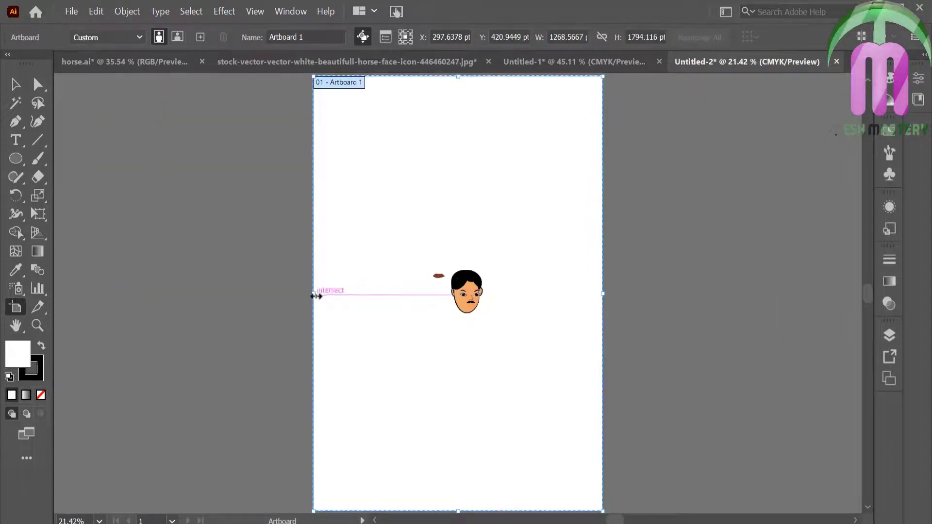
drag(316, 296, 175, 297)
Scale the face and lips up to roughly 1023 by 837 pt
click(15, 84)
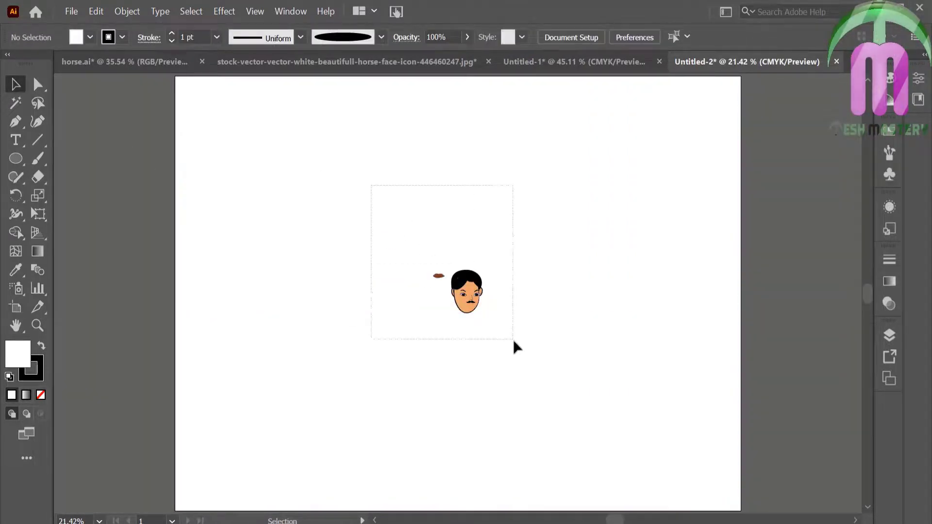
drag(514, 339, 513, 340)
mouse_move(484, 268)
mouse_down()
mouse_move(591, 191)
mouse_move(558, 206)
mouse_up()
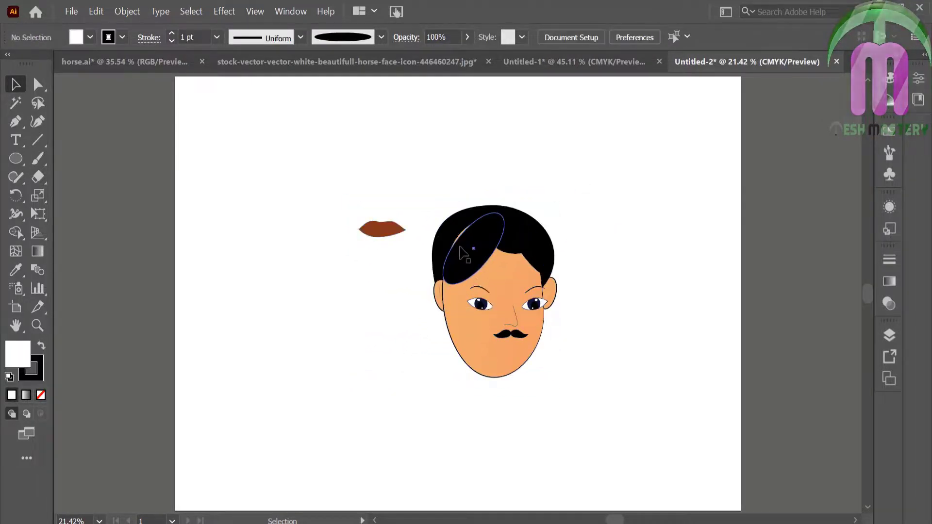
Move the moustache off the face and shift the right eye and eyebrow left
drag(469, 250, 486, 228)
click(613, 140)
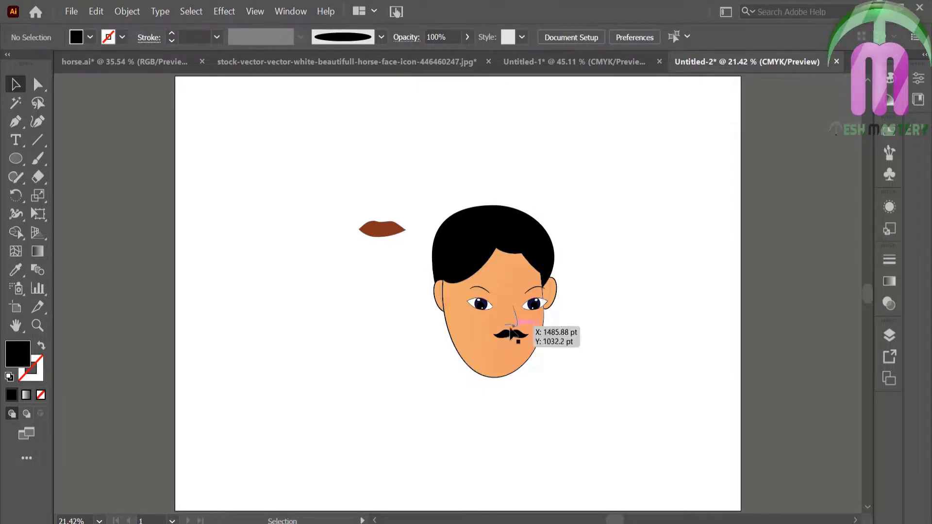
mouse_move(534, 304)
mouse_down()
mouse_move(511, 311)
mouse_move(315, 275)
mouse_up()
click(389, 300)
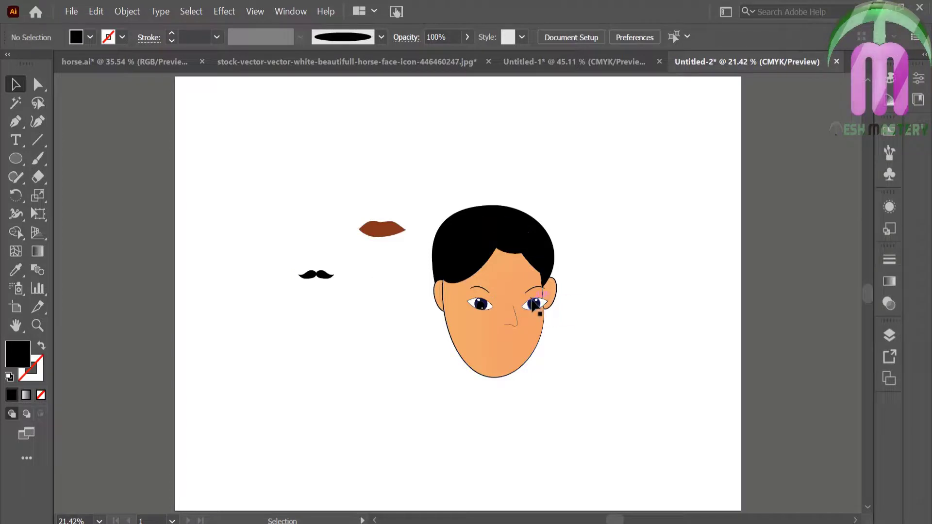
drag(533, 305, 515, 317)
drag(535, 285, 532, 291)
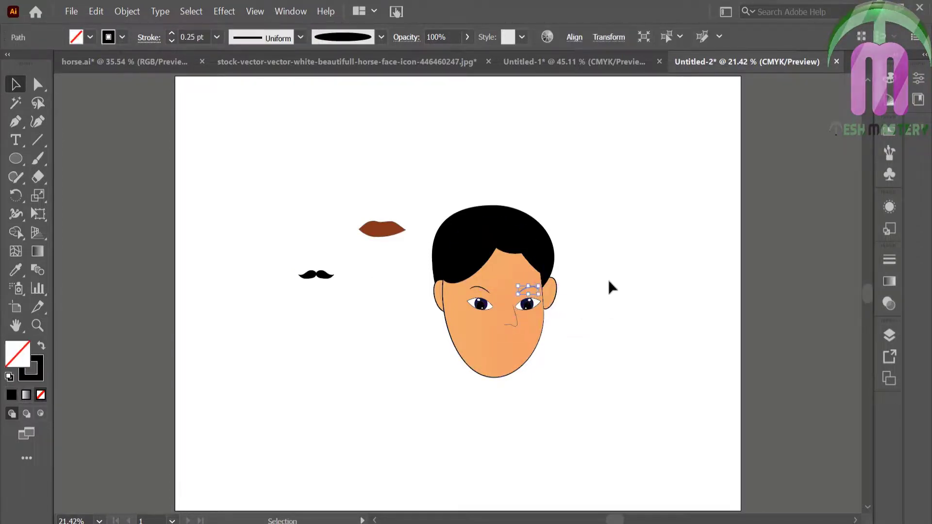
click(366, 274)
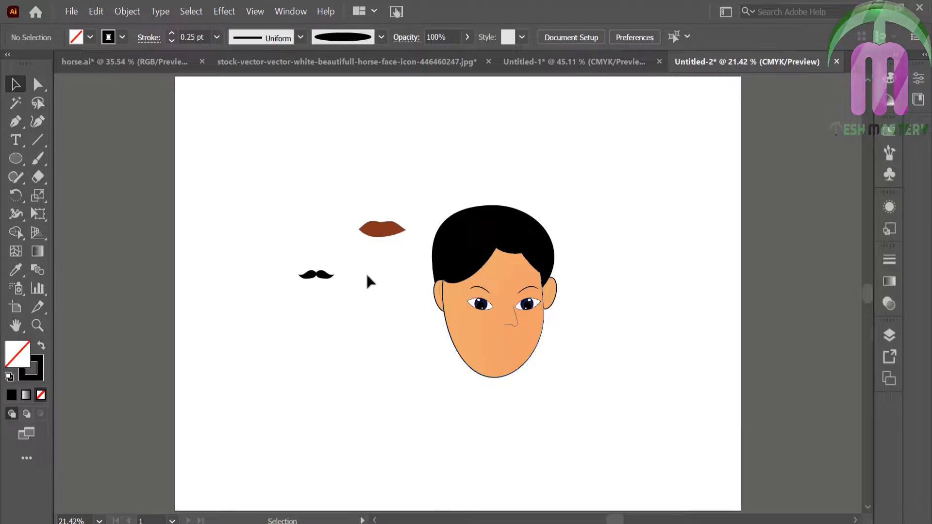
Set the nose stroke weight to 0.25 pt
click(511, 323)
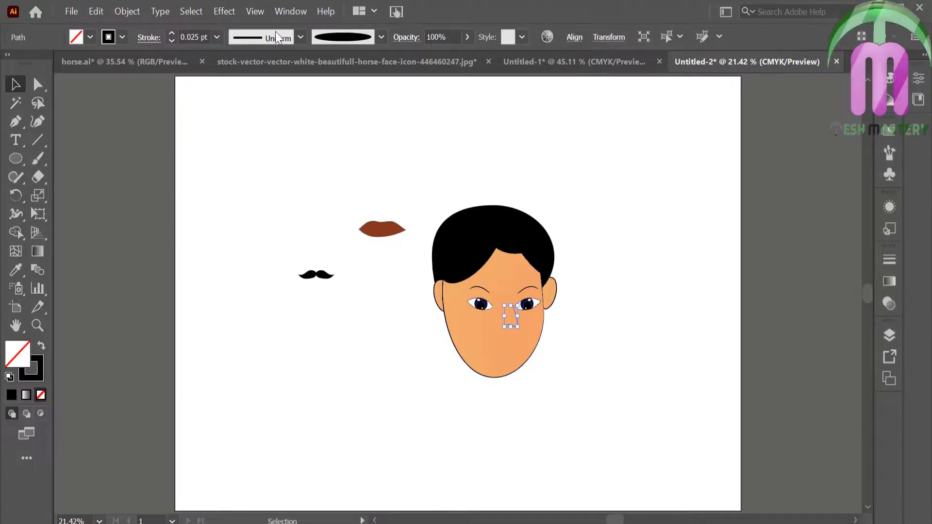
click(216, 38)
click(232, 55)
click(243, 145)
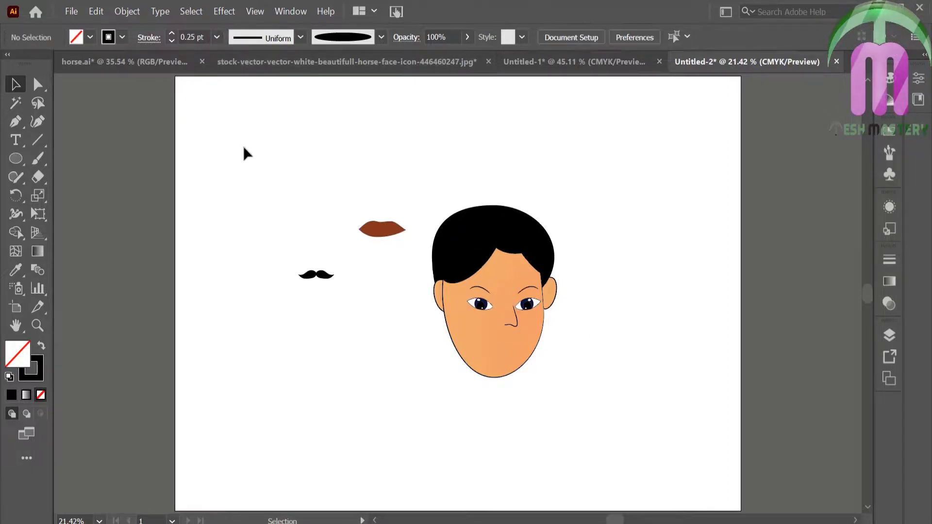
click(530, 345)
key(ctrl+shift+a)
click(514, 322)
click(570, 350)
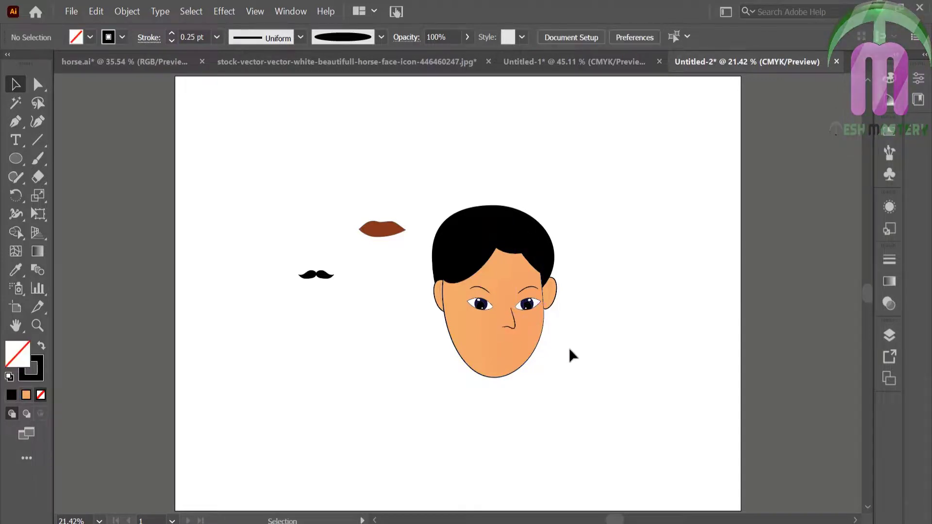
Resize the lips to about 100 pt wide
click(396, 229)
drag(406, 224, 385, 228)
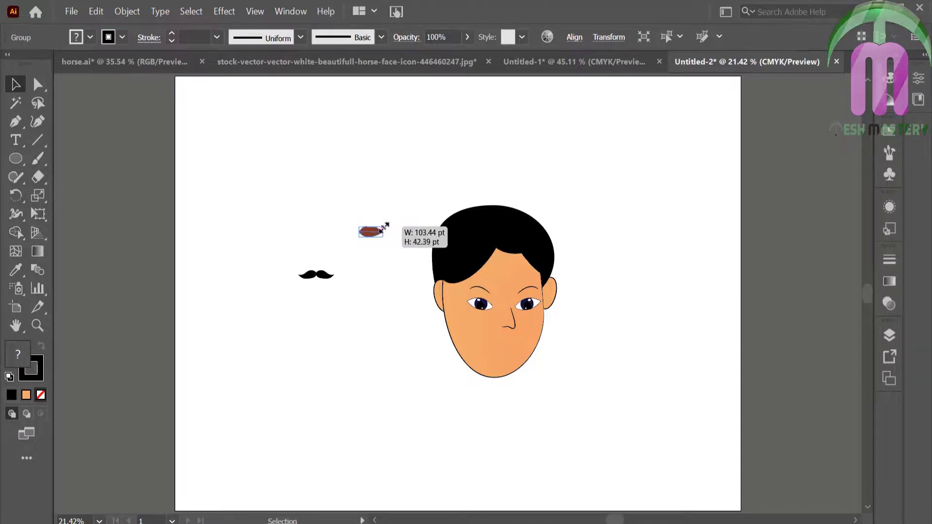
mouse_move(385, 228)
mouse_down()
mouse_move(391, 356)
mouse_move(411, 362)
mouse_up()
click(409, 236)
click(391, 326)
click(391, 353)
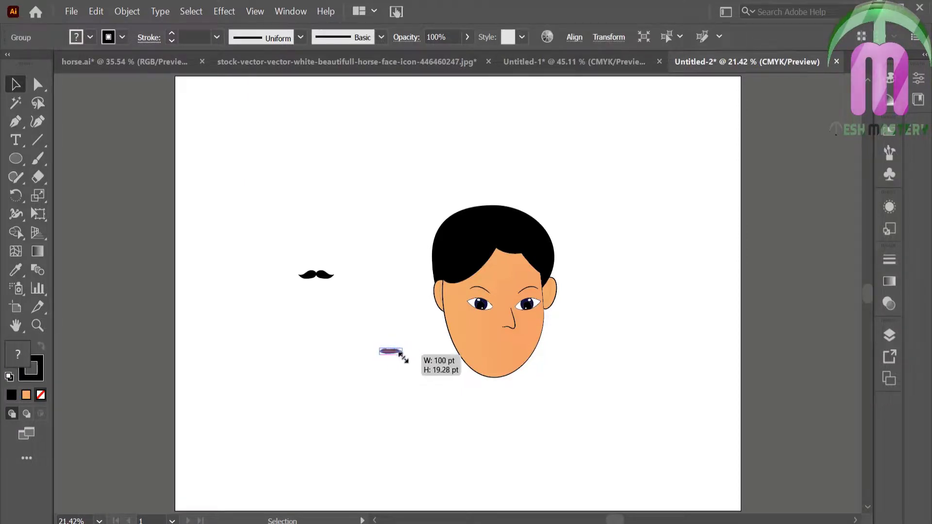
click(356, 314)
Place the moustache on the lips, bring it to front, and group them
drag(324, 270, 403, 346)
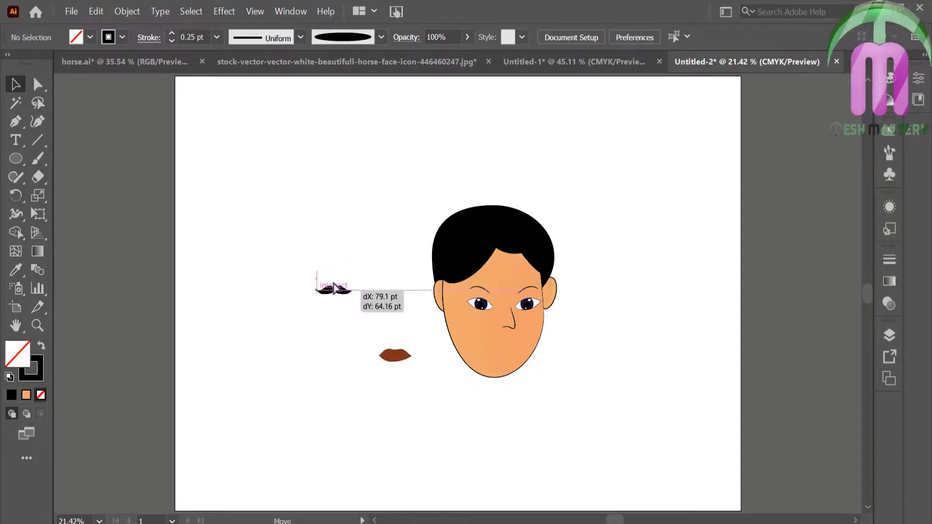
right_click(407, 354)
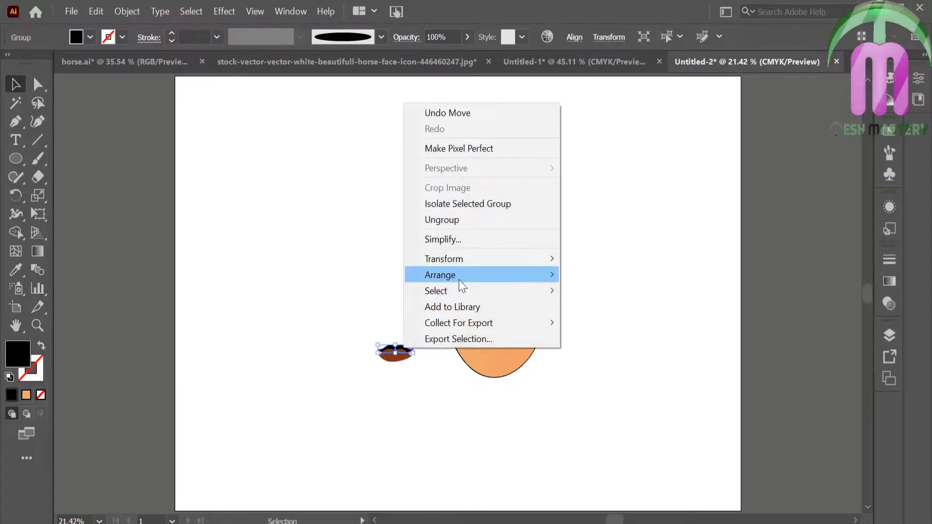
click(357, 272)
click(342, 261)
mouse_move(365, 329)
mouse_down()
mouse_move(415, 380)
mouse_move(403, 371)
mouse_move(506, 350)
mouse_move(332, 325)
mouse_move(465, 415)
mouse_up()
key(ctrl+g)
Move the moustache and lips group aside, zoom in, and ungroup them
click(427, 345)
click(37, 326)
key(v)
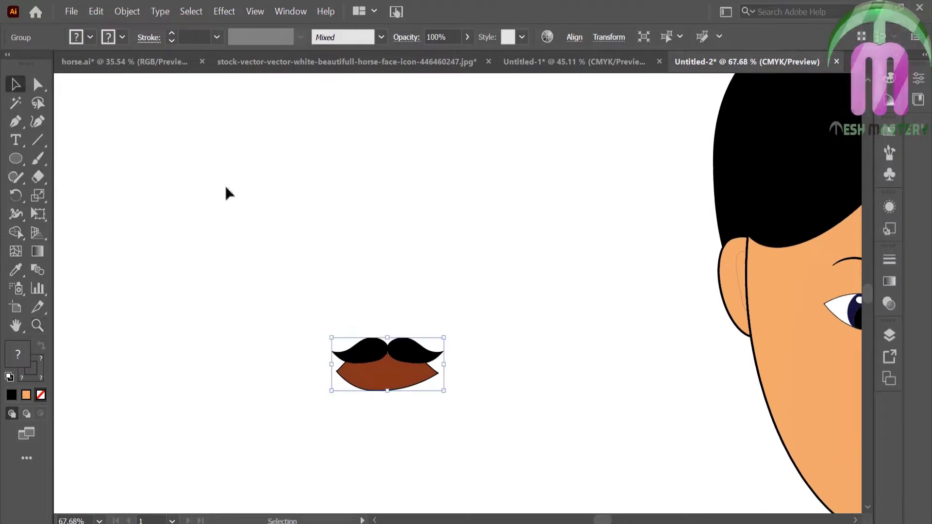
click(224, 191)
mouse_move(368, 342)
mouse_down()
mouse_move(410, 273)
mouse_move(509, 179)
mouse_up()
right_click(413, 280)
click(472, 393)
Give the lips an elliptical brush outline at 0.25 pt
click(406, 286)
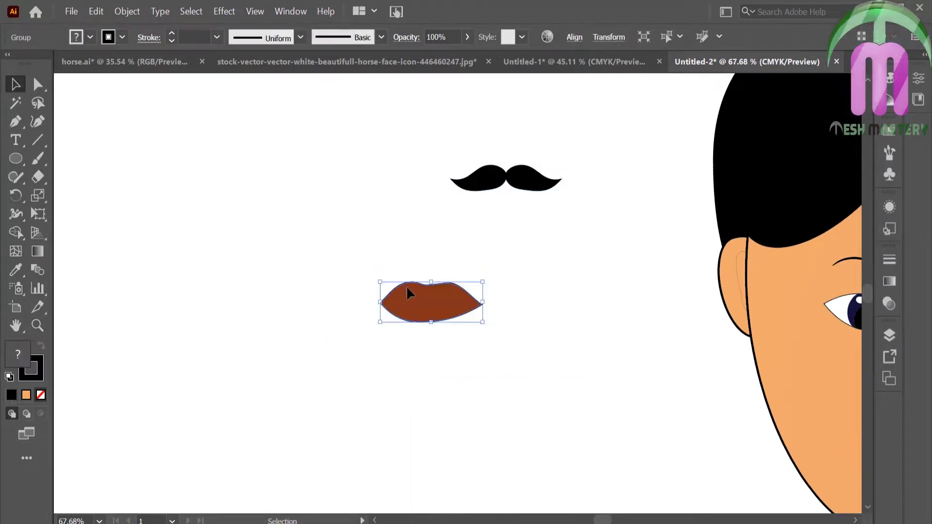
click(381, 37)
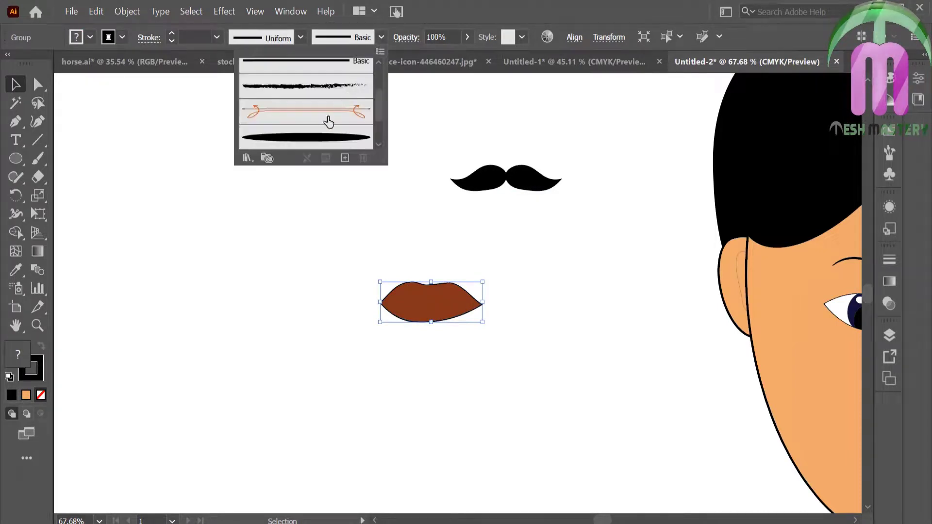
click(310, 137)
click(218, 36)
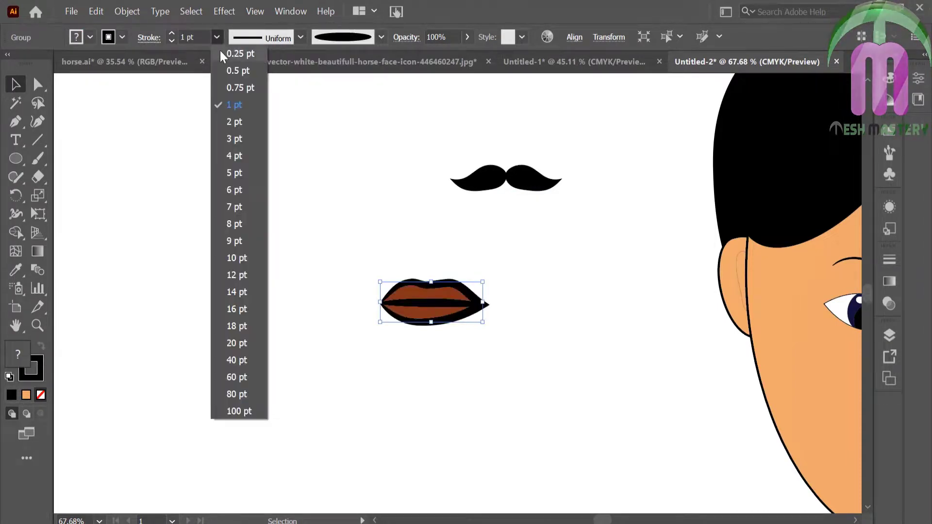
click(220, 51)
click(491, 202)
Set the moustache down onto the lips and select both together
drag(527, 189, 452, 291)
click(357, 224)
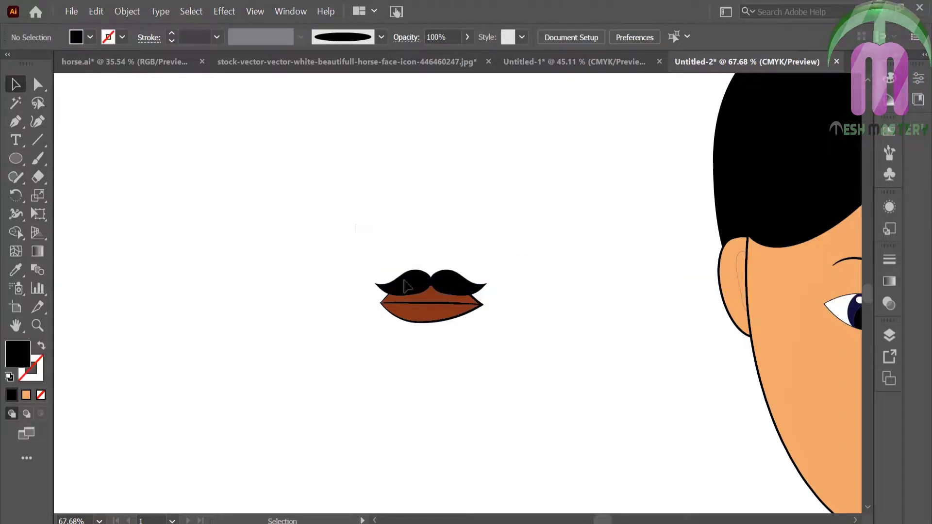
drag(358, 225, 435, 301)
key(ctrl+0)
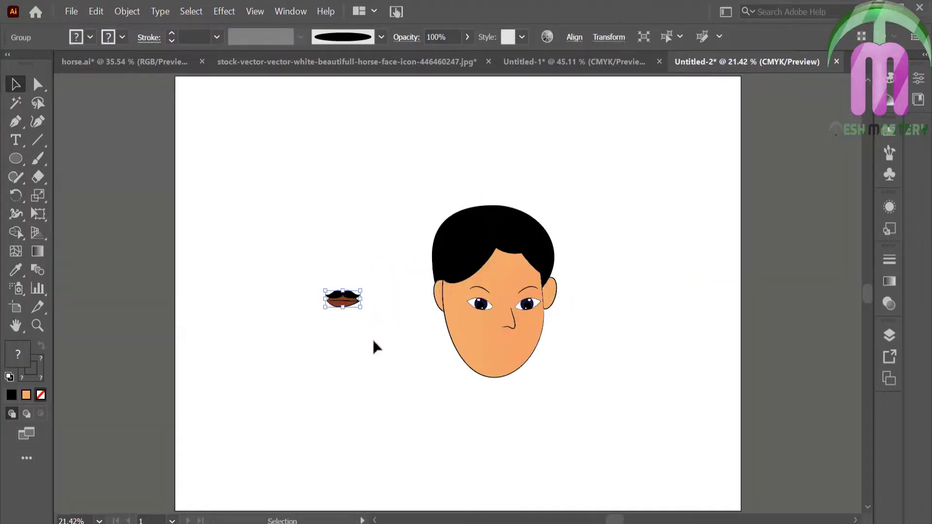
Move the mustache-and-lips group onto the face, just below the nose
click(373, 339)
mouse_move(334, 300)
mouse_down()
mouse_move(511, 348)
mouse_move(503, 344)
mouse_up()
click(317, 310)
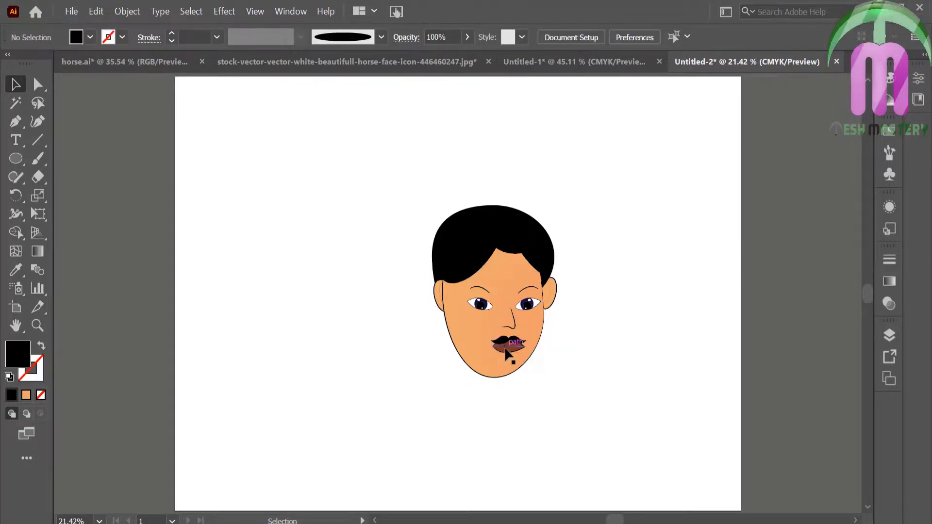
click(338, 297)
drag(501, 345, 504, 349)
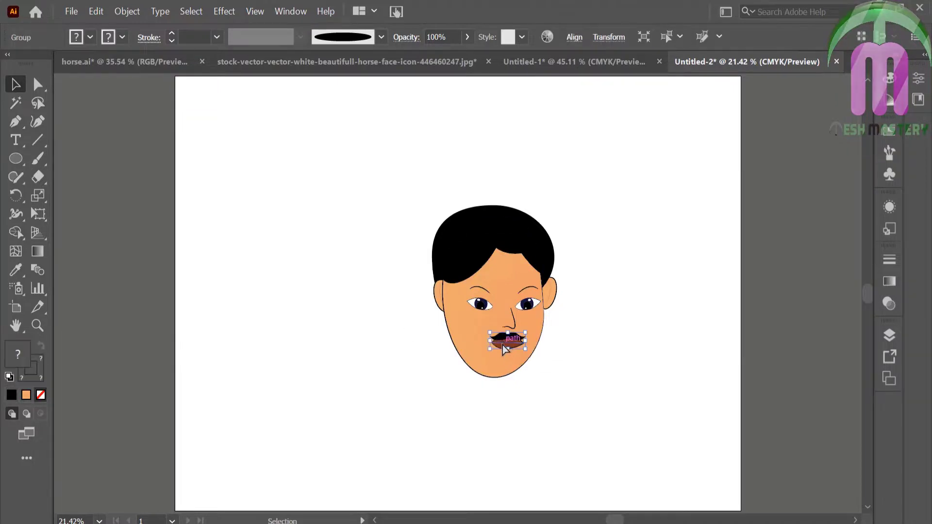
click(250, 348)
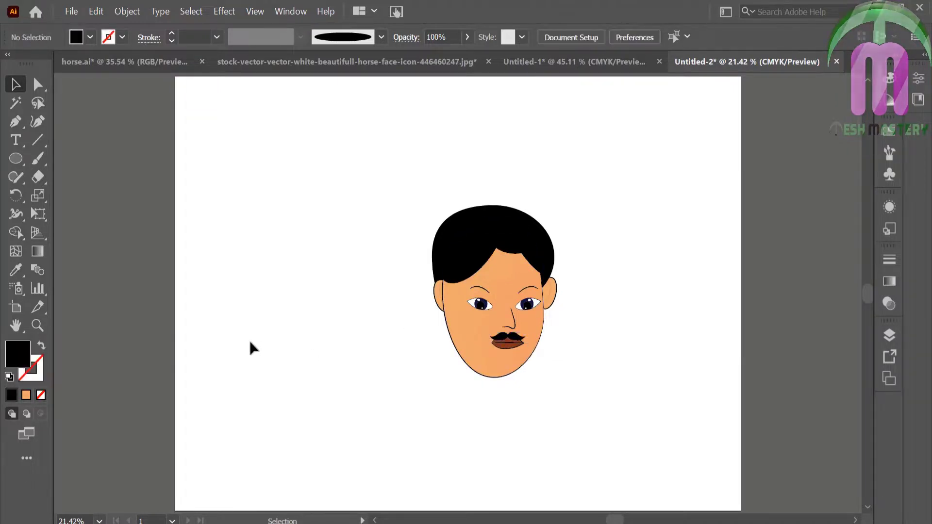
click(519, 340)
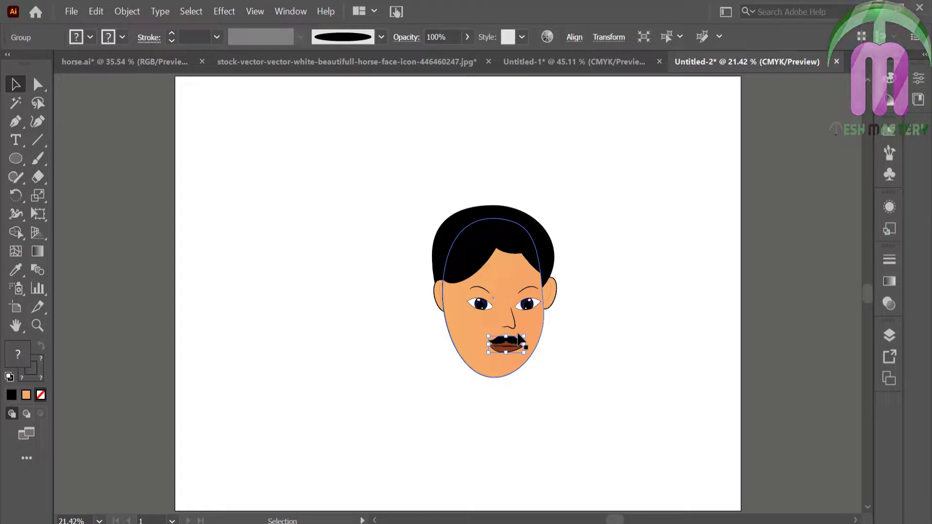
click(333, 297)
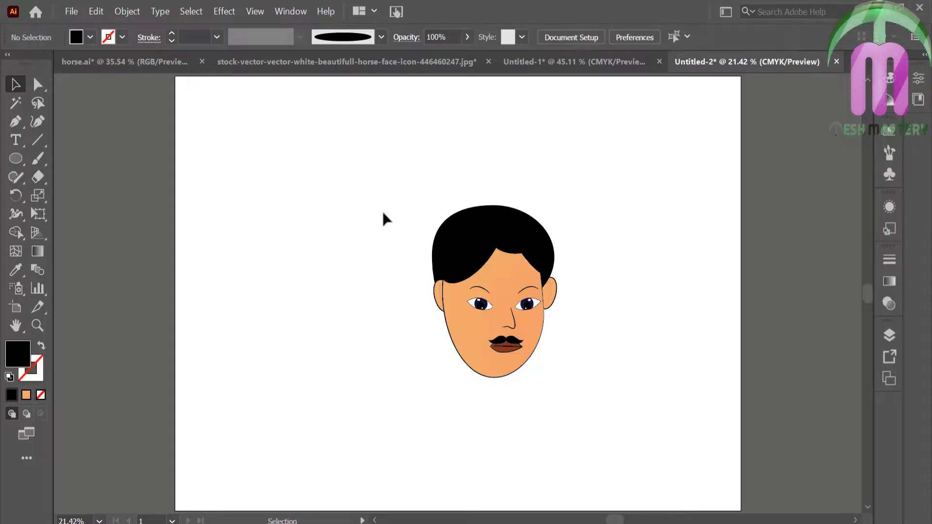
Group all face parts, move the group to the upper-left, and scale it down
drag(407, 210, 560, 408)
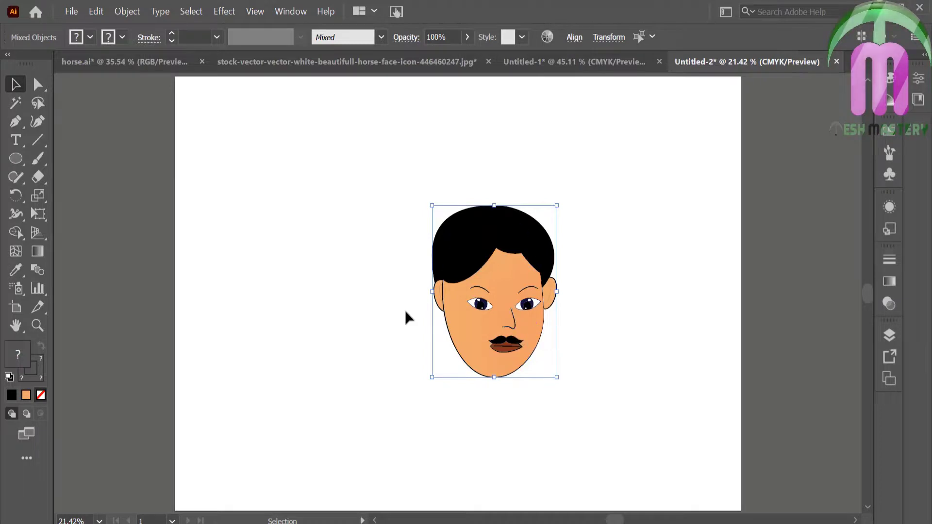
key(ctrl+g)
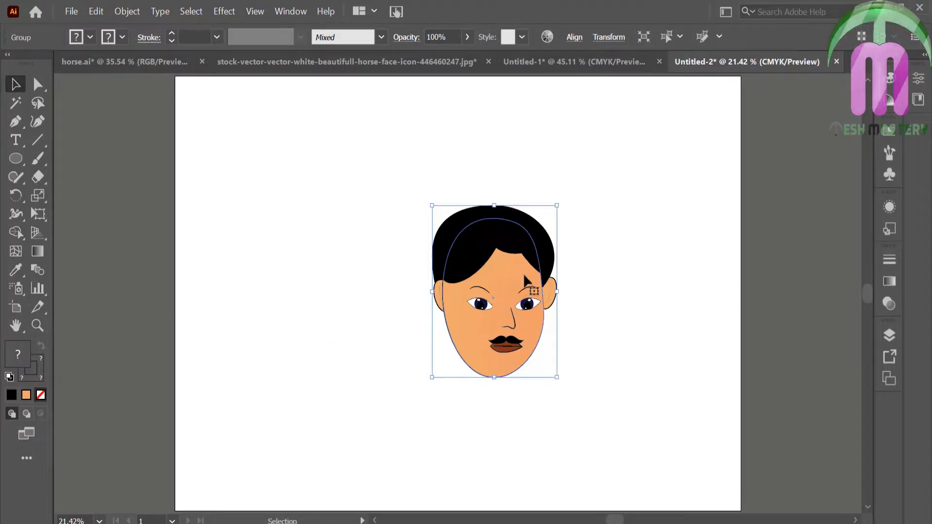
drag(524, 276, 314, 185)
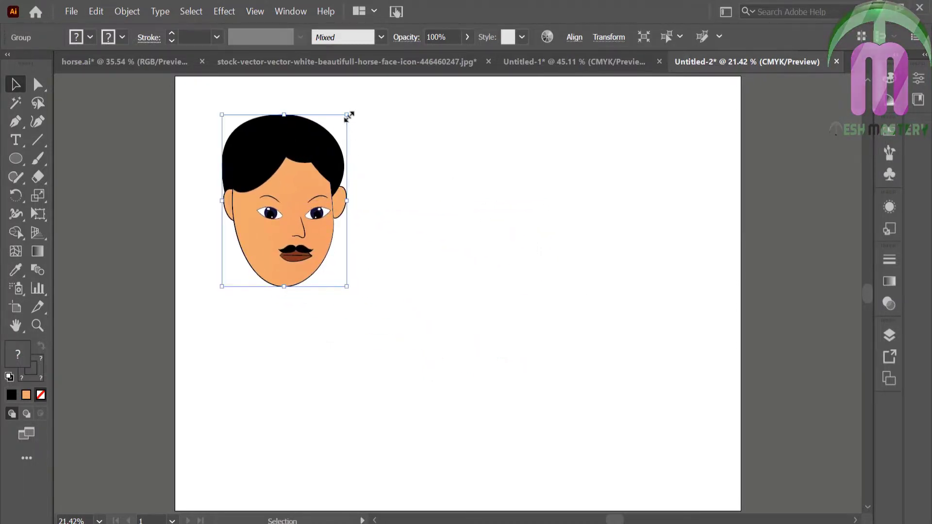
drag(349, 116, 319, 141)
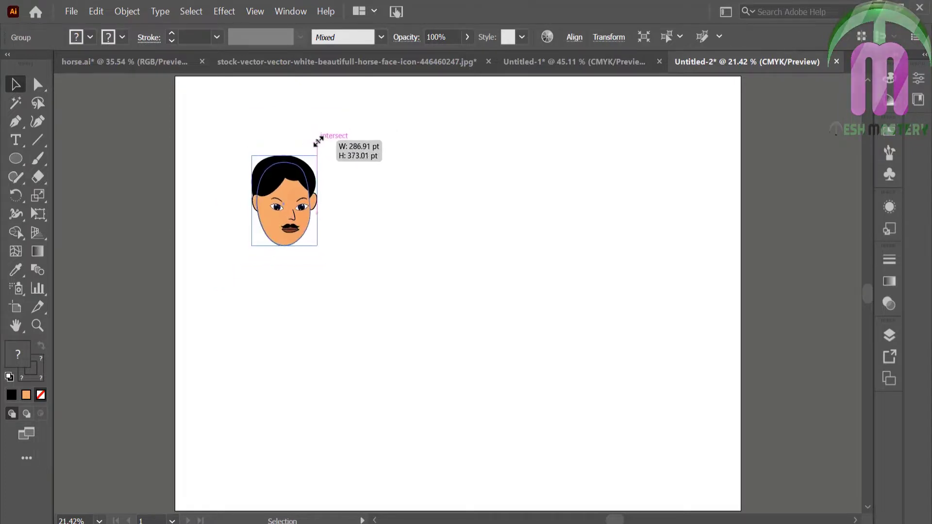
click(385, 199)
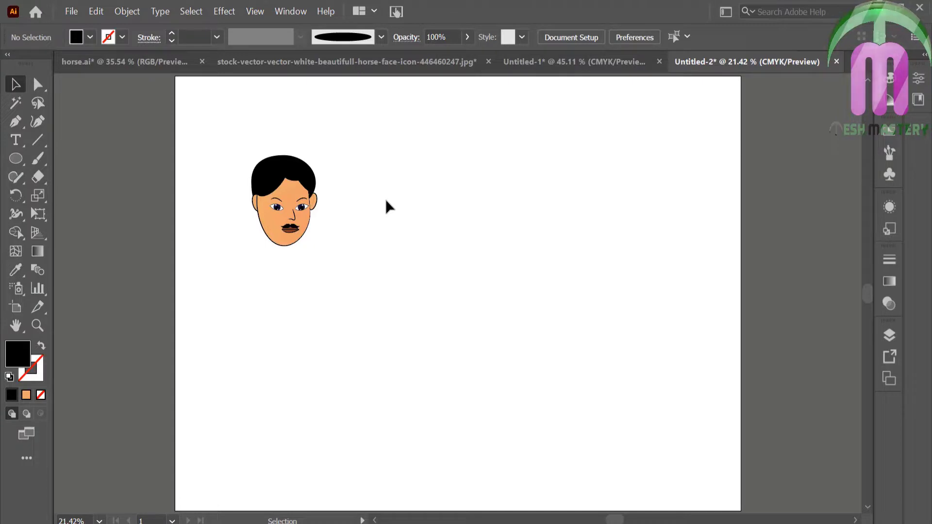
click(296, 240)
click(338, 225)
click(38, 326)
Zoom in and ungroup the face; enlarge the mustache-and-lips pair, then undo it
click(291, 225)
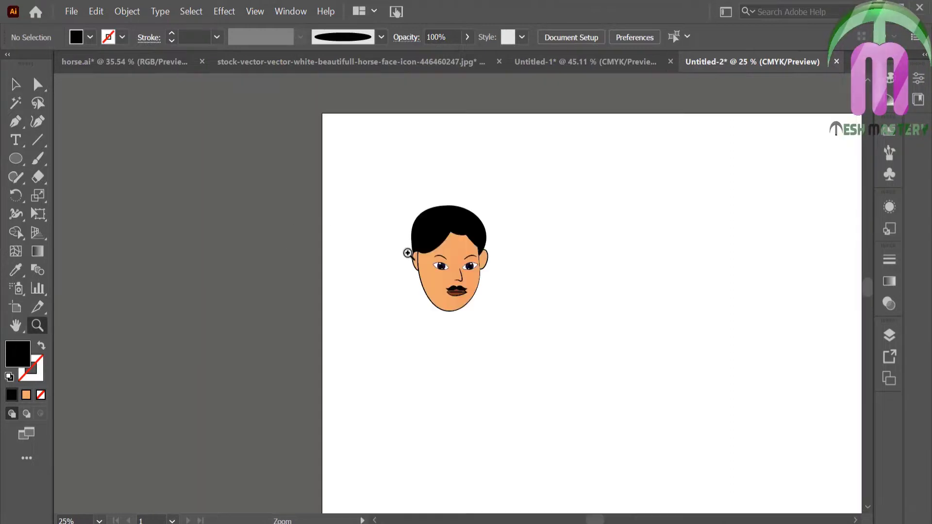
key(ctrl+plus)
key(ctrl+plus)
key(ctrl+plus)
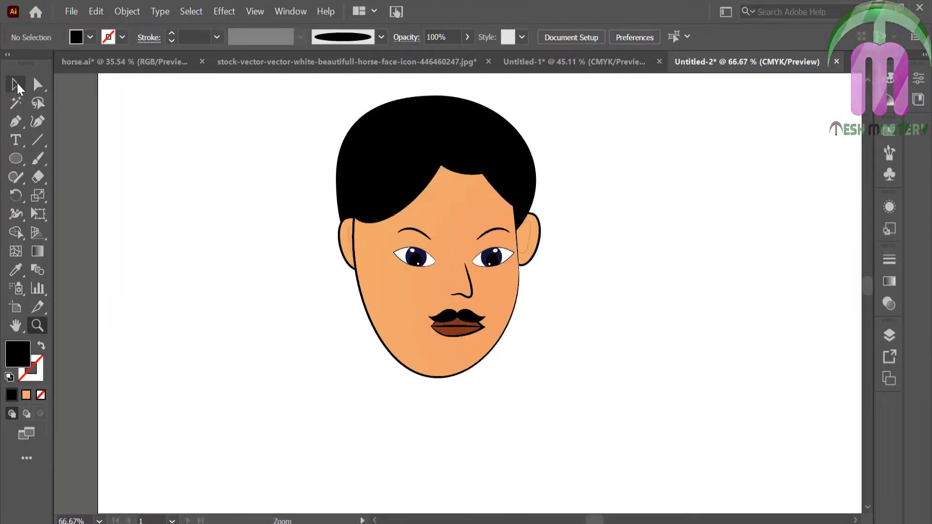
click(15, 85)
right_click(475, 321)
click(499, 190)
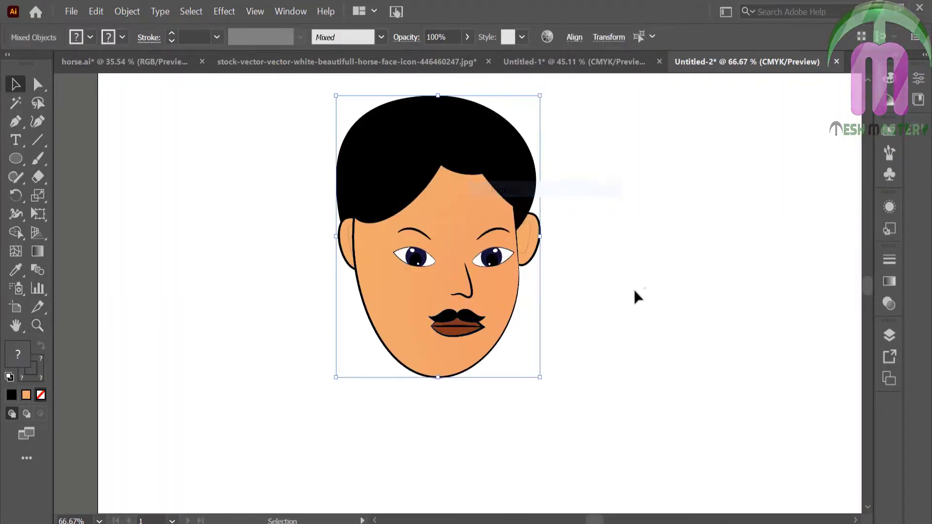
click(637, 296)
click(456, 318)
drag(485, 310, 511, 296)
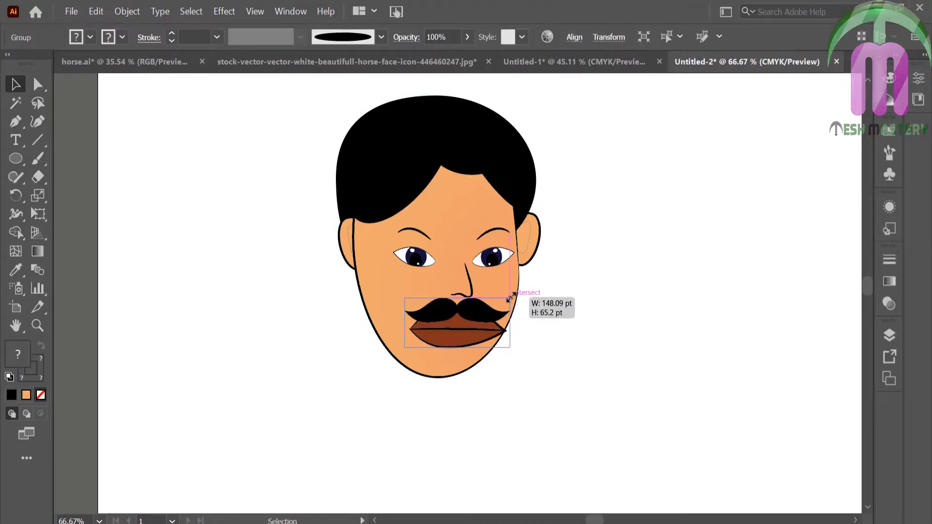
key(ctrl+z)
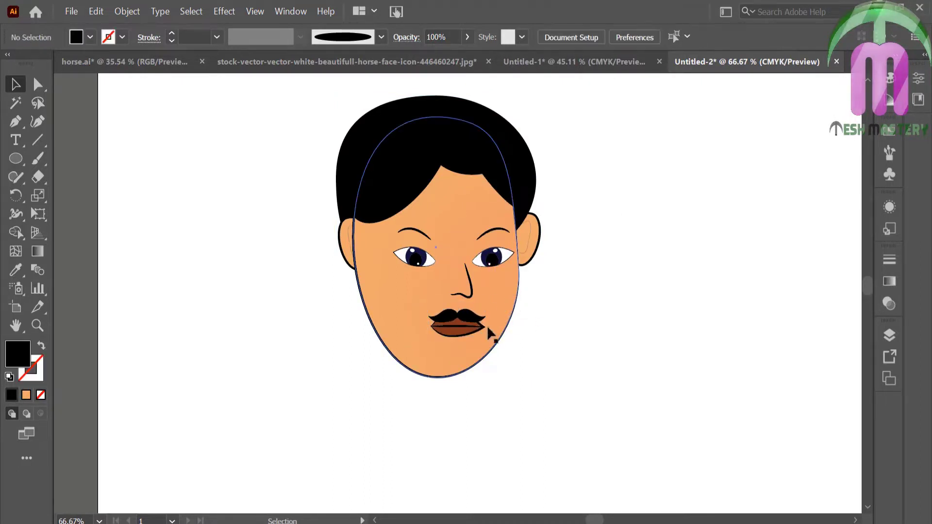
Ungroup the mustache from the lips and enlarge only the mustache over the lips
right_click(476, 322)
click(514, 192)
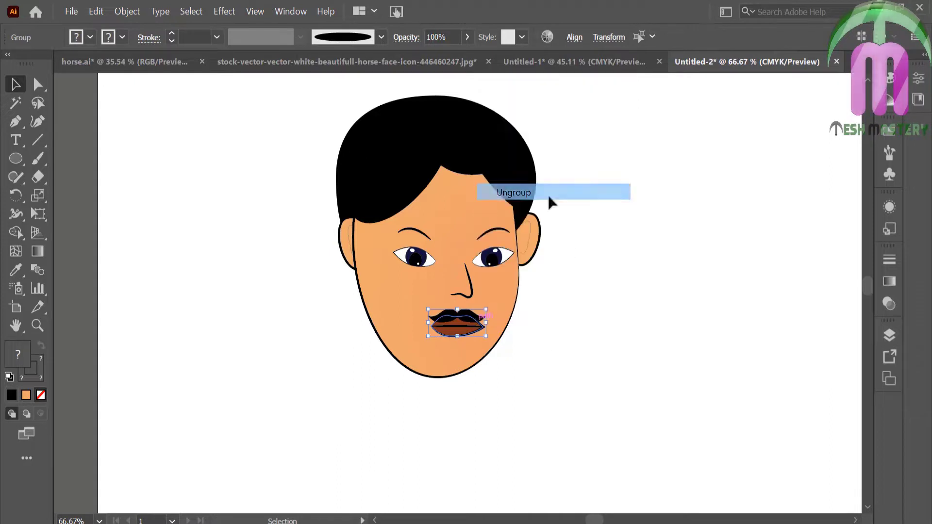
click(458, 317)
drag(487, 308, 507, 301)
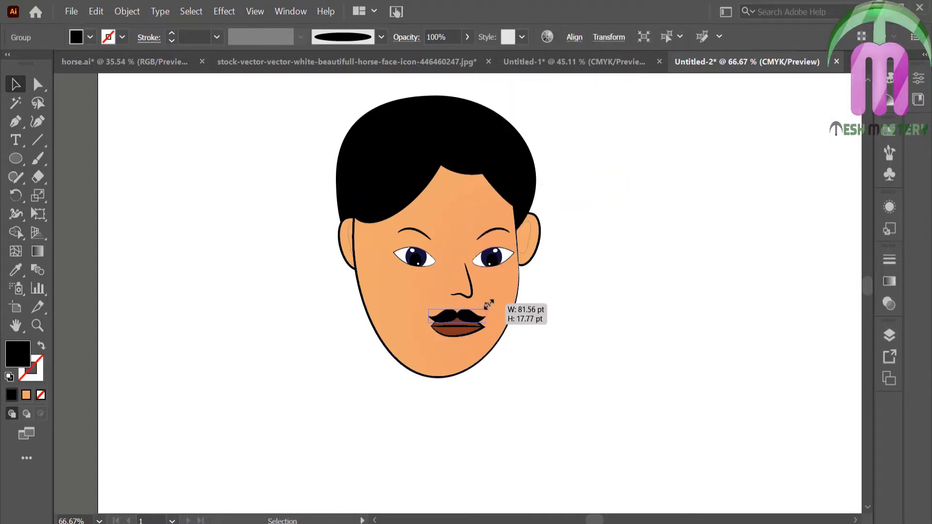
click(540, 368)
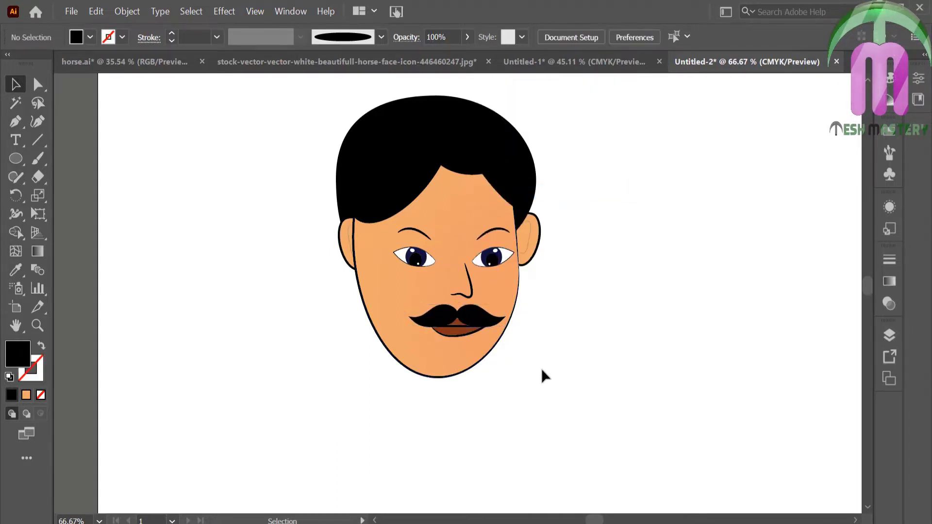
Refit the artboard, zoom in on the face, and select the left ear
key(ctrl+0)
click(37, 325)
click(237, 171)
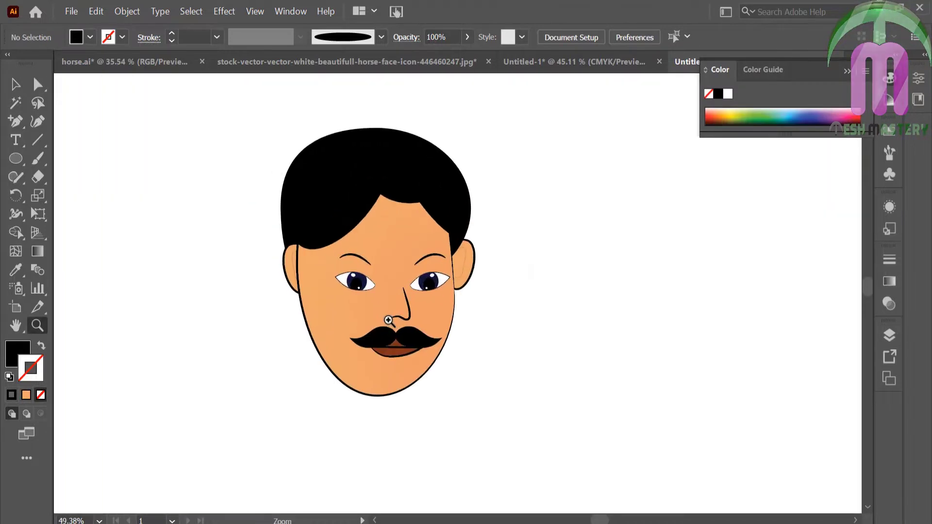
key(ctrl+0)
mouse_move(247, 265)
mouse_down()
mouse_move(318, 297)
mouse_move(435, 283)
mouse_move(451, 235)
mouse_up()
click(15, 84)
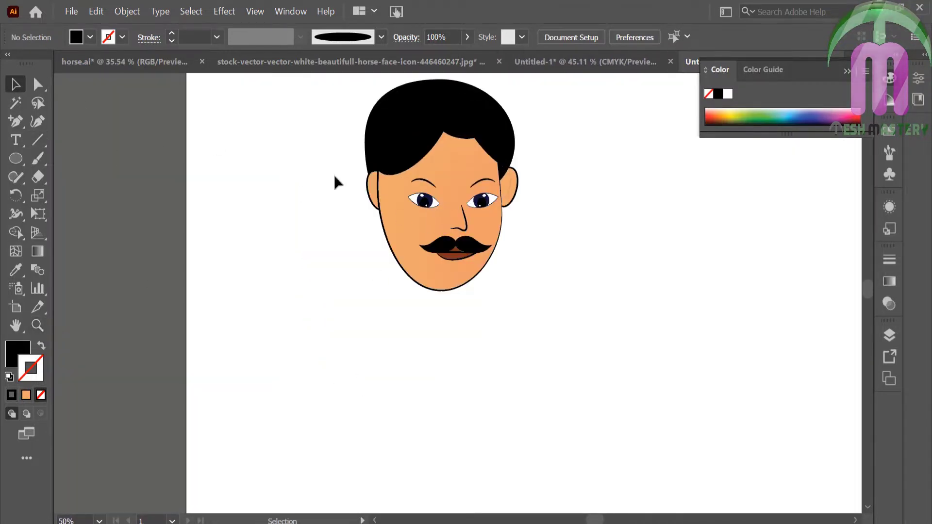
click(369, 194)
Draw a rounded-rectangle neck under the chin, filled with the face's peach colour
click(299, 191)
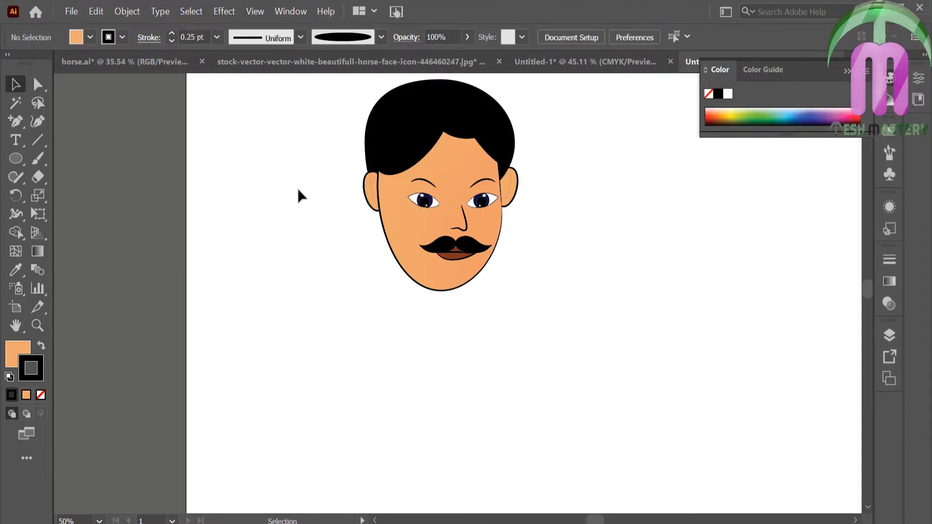
drag(15, 159, 73, 178)
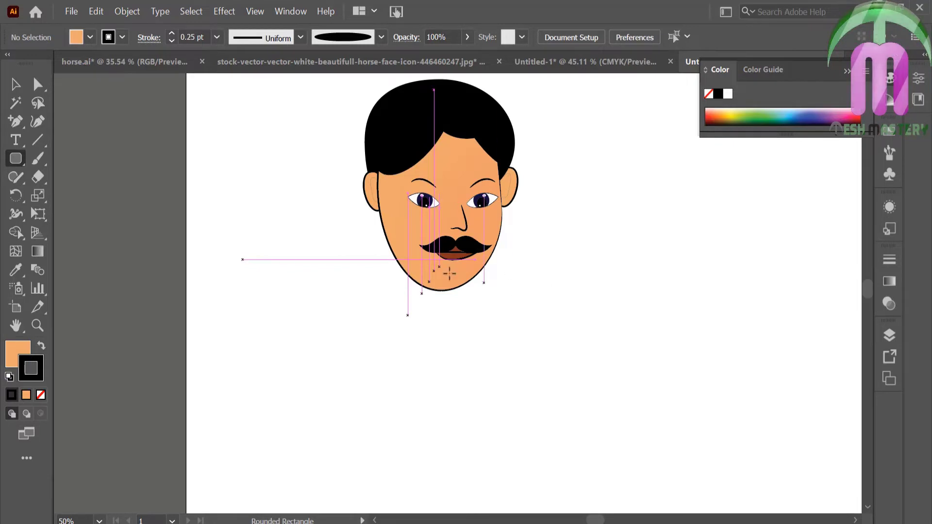
drag(429, 281, 464, 332)
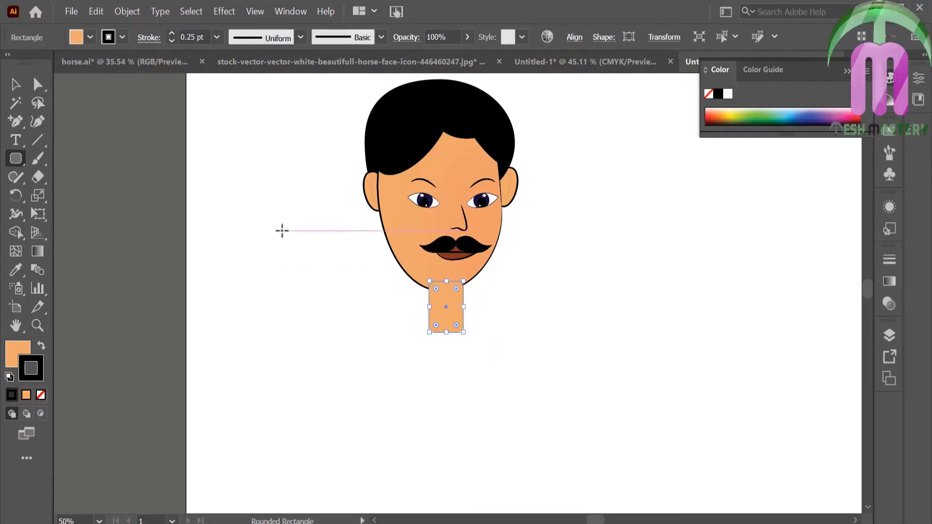
click(15, 269)
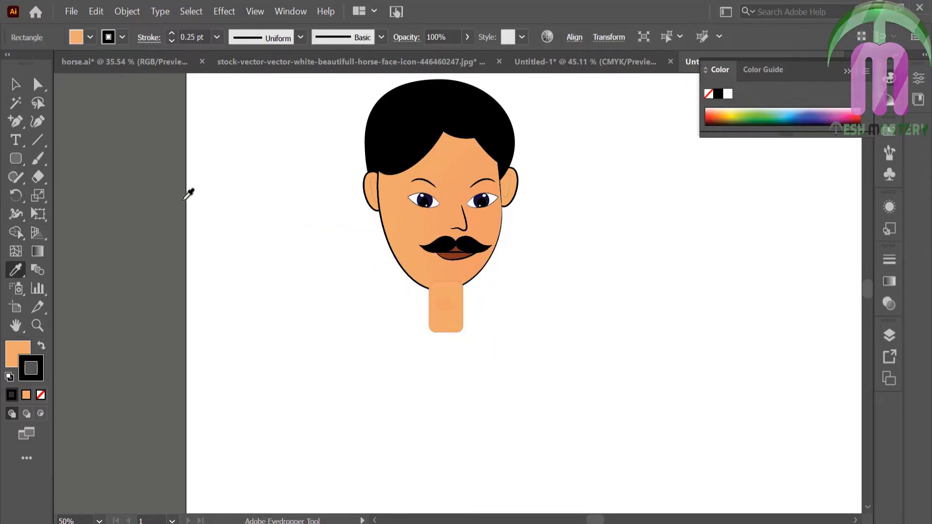
click(16, 85)
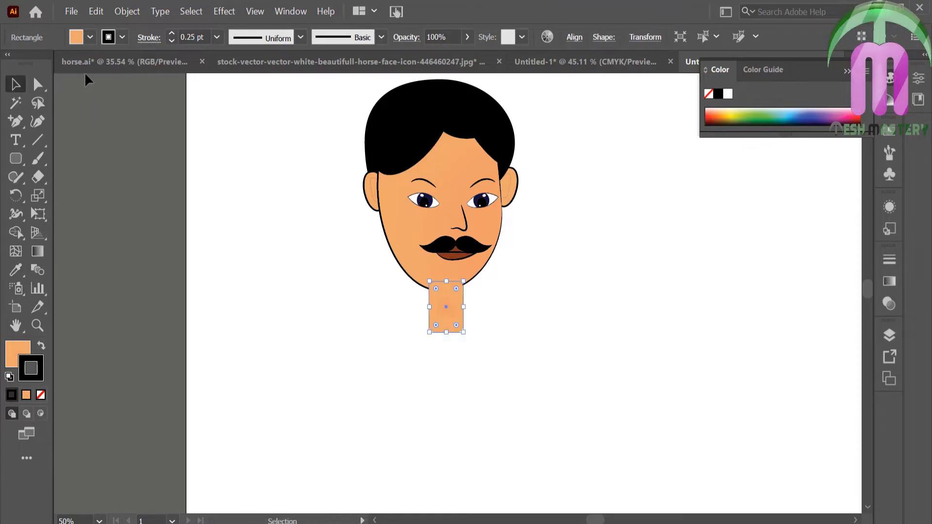
Give the neck a 1 pt outline and send it behind the face
click(217, 36)
click(226, 102)
right_click(452, 304)
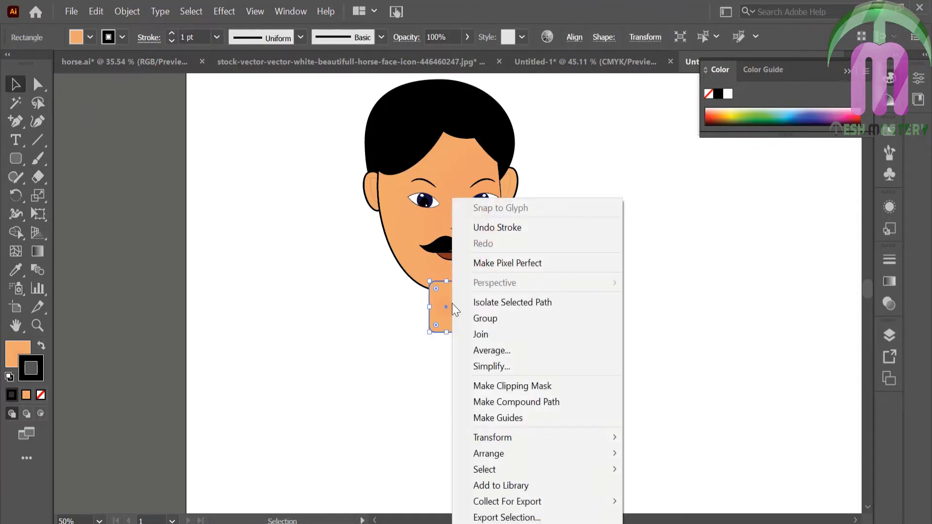
click(339, 502)
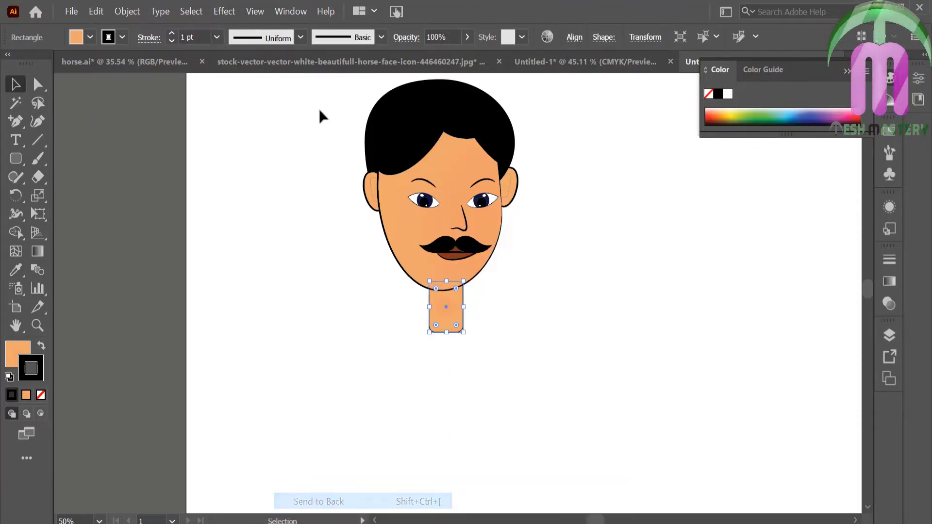
Apply a tapered oval brush at 0.25 pt to the neck outline, and move the neck up under the chin
click(381, 37)
click(312, 139)
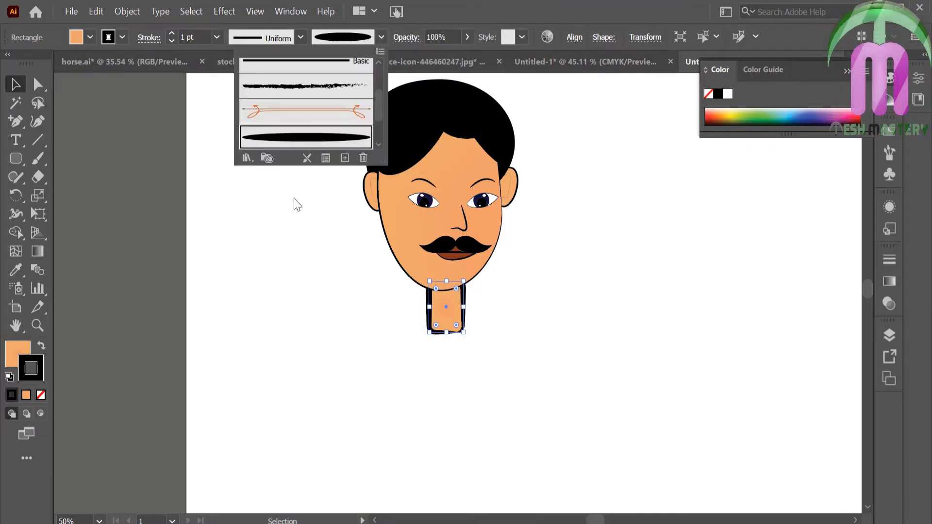
click(217, 37)
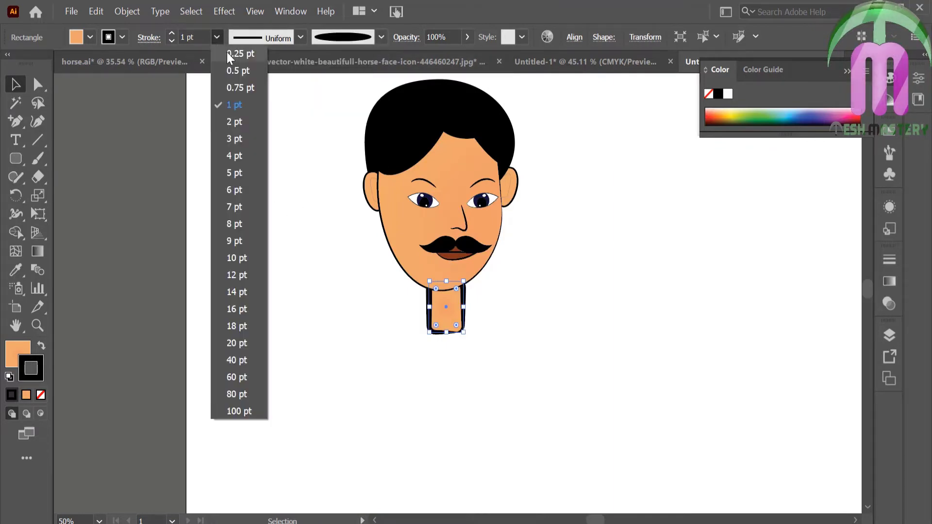
click(234, 54)
click(281, 179)
drag(447, 303, 446, 289)
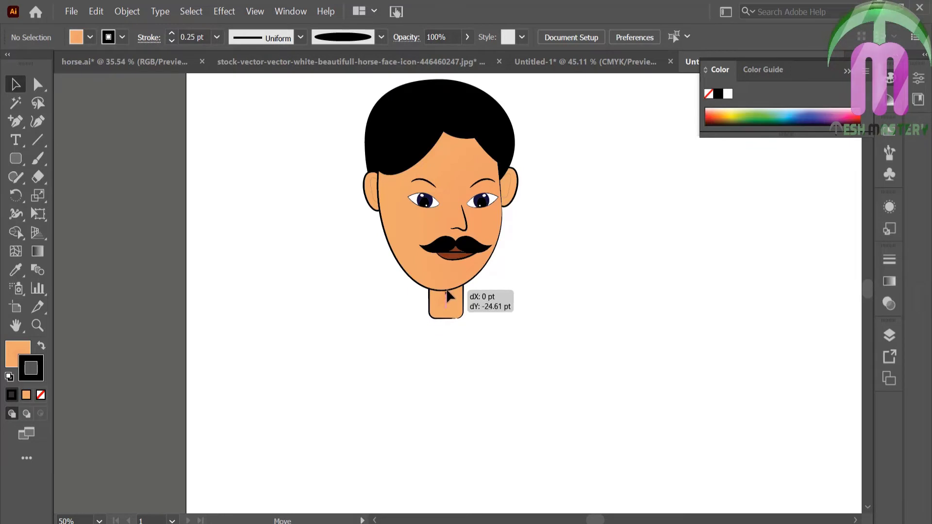
key(ctrl+0)
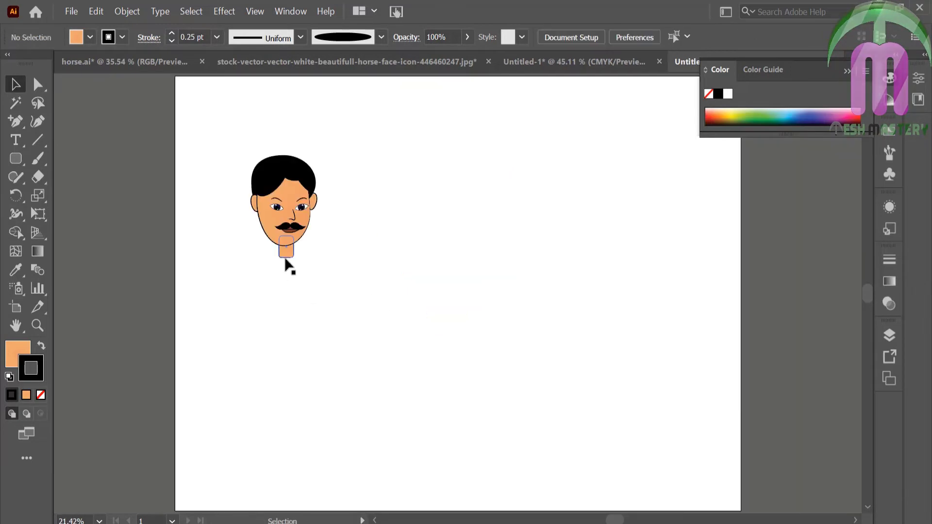